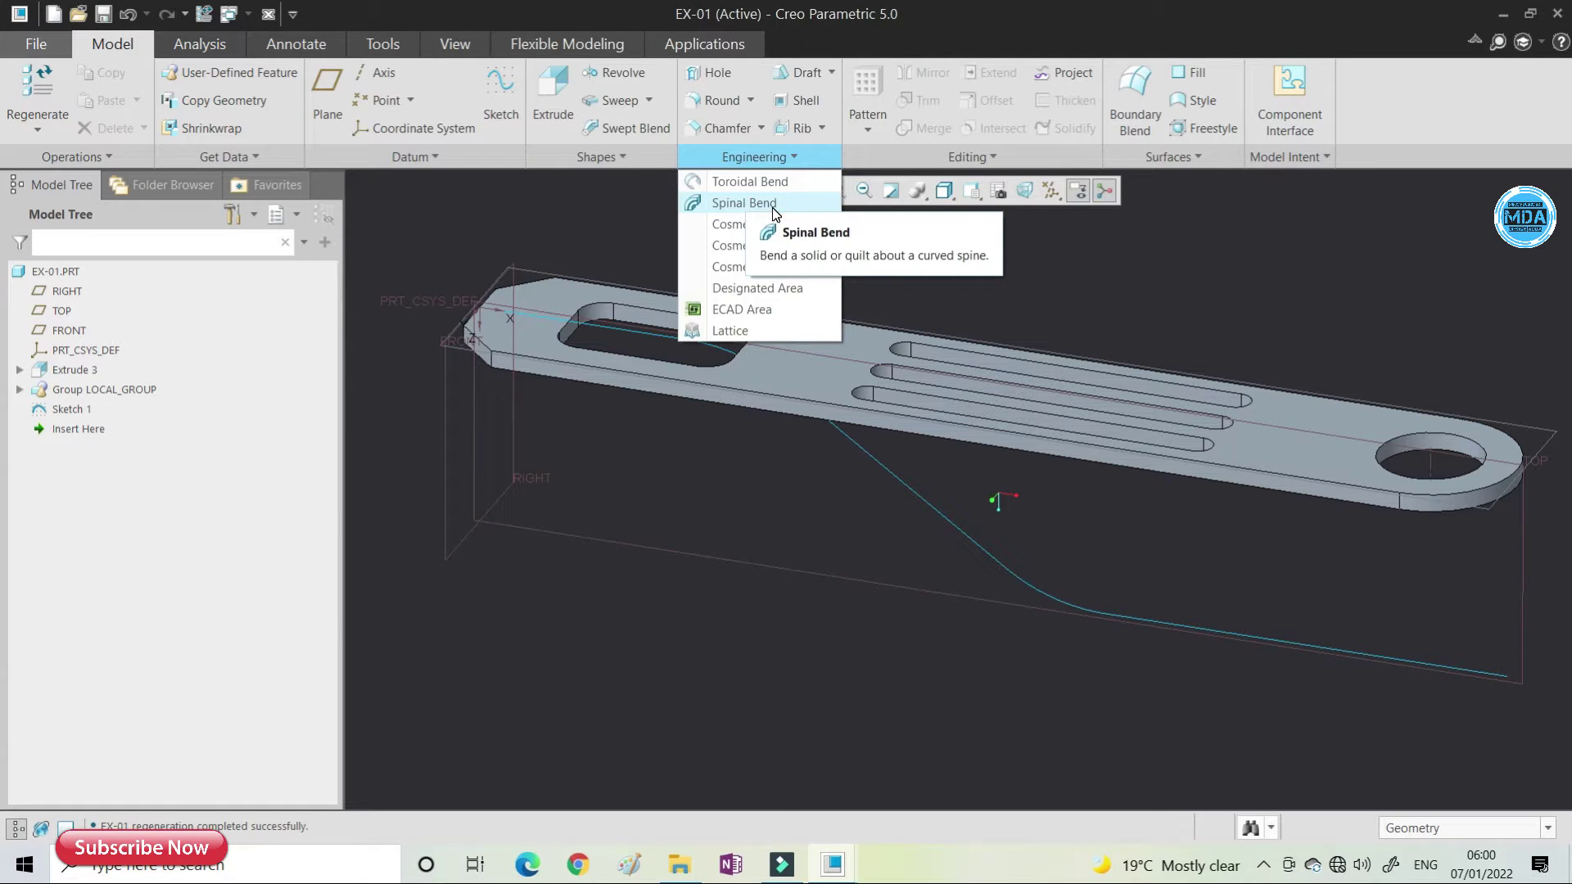
- Examine the flat slotted bar and the Sketch 1 curve beneath it from several angles
click(731, 226)
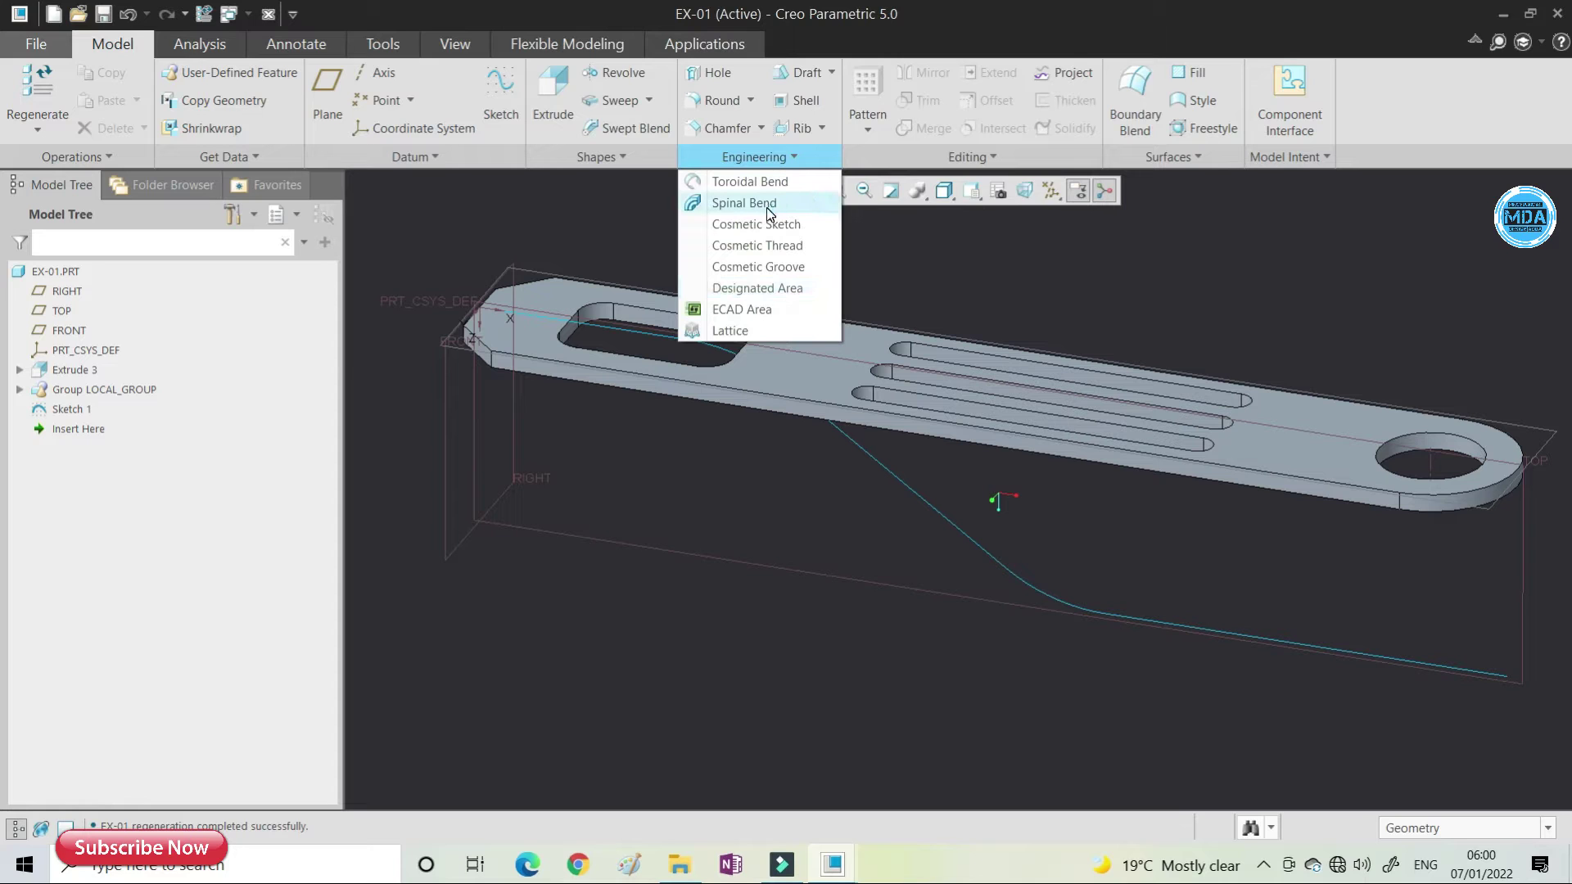
click(959, 251)
scroll(740, 381, up, 3)
scroll(808, 372, down, 1)
middle_drag(808, 372, 799, 406)
scroll(675, 361, down, 2)
scroll(770, 354, up, 2)
scroll(763, 370, down, 2)
click(821, 429)
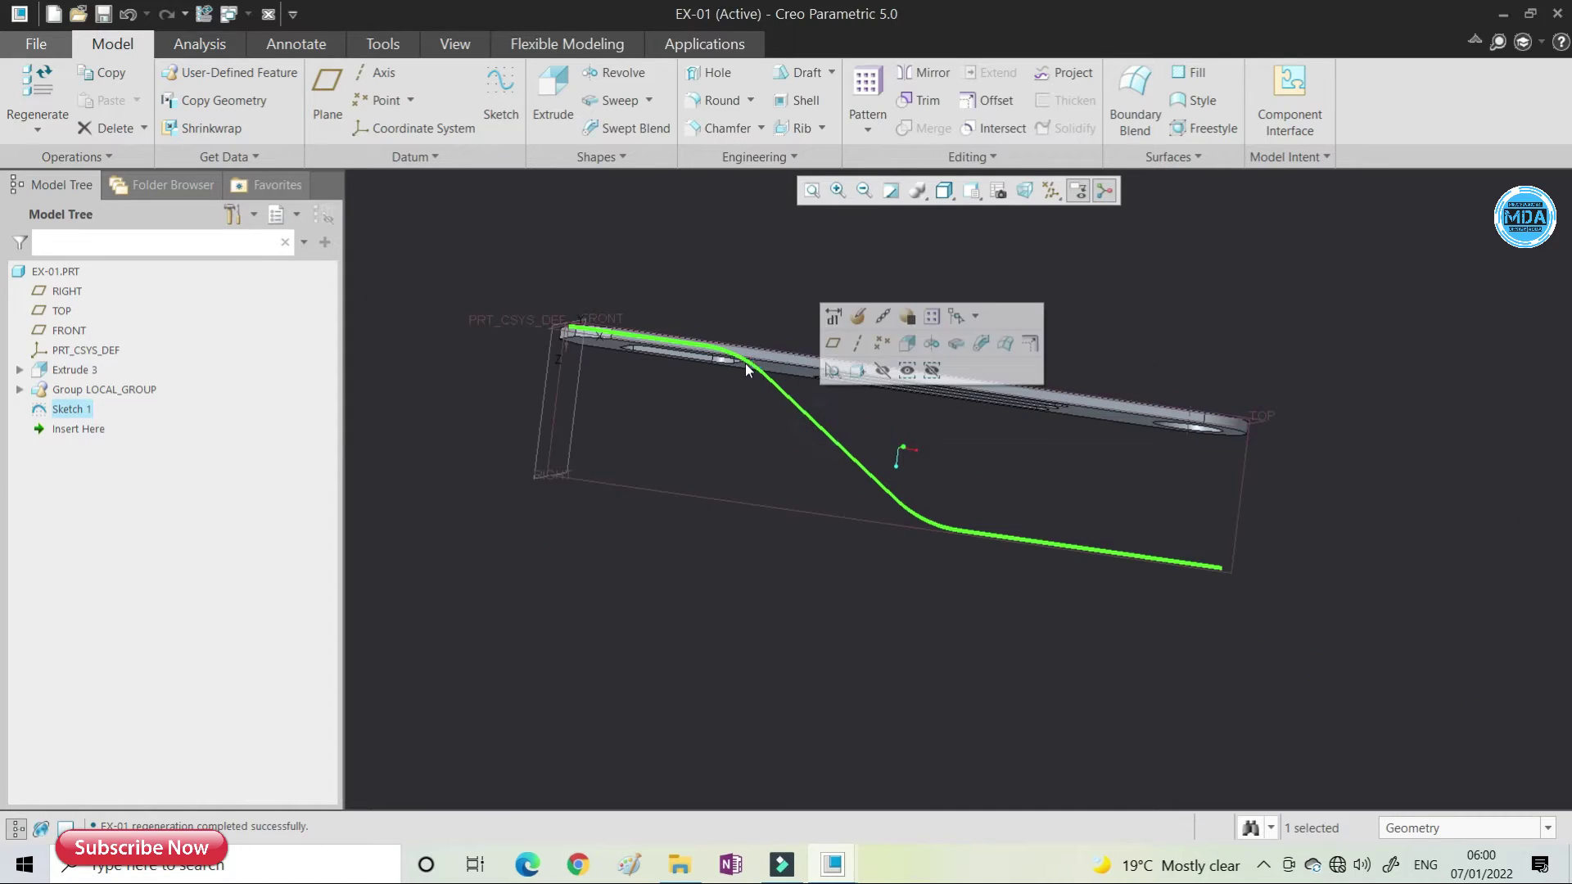
middle_drag(745, 362, 898, 449)
- Inspect the definition of Sketch 1 in the 2D sketch view, then exit the sketch
click(65, 409)
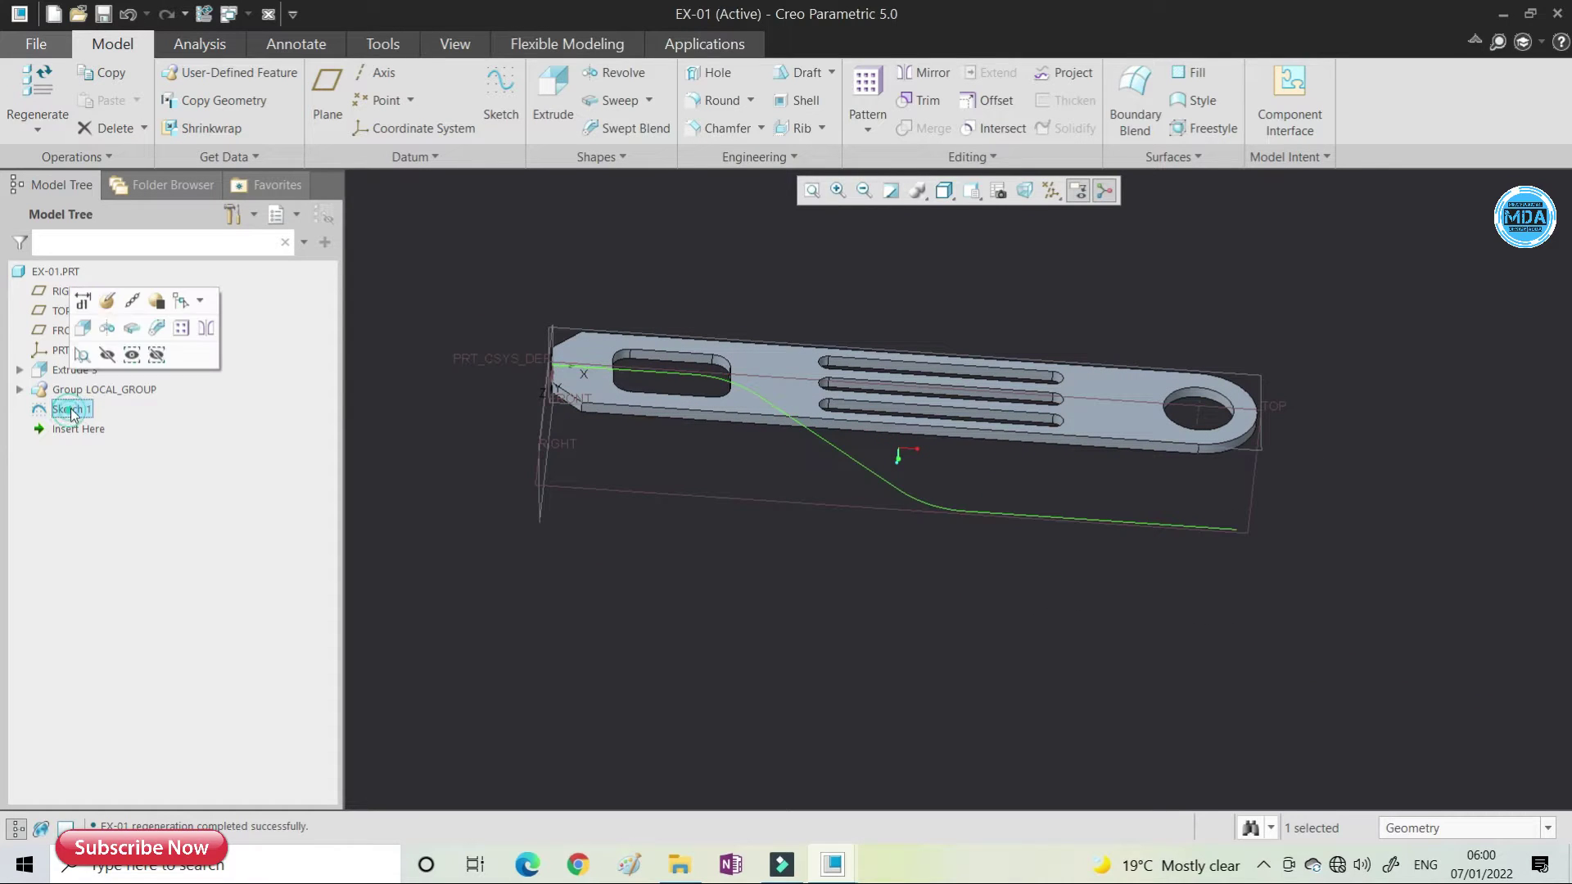
click(107, 301)
click(970, 190)
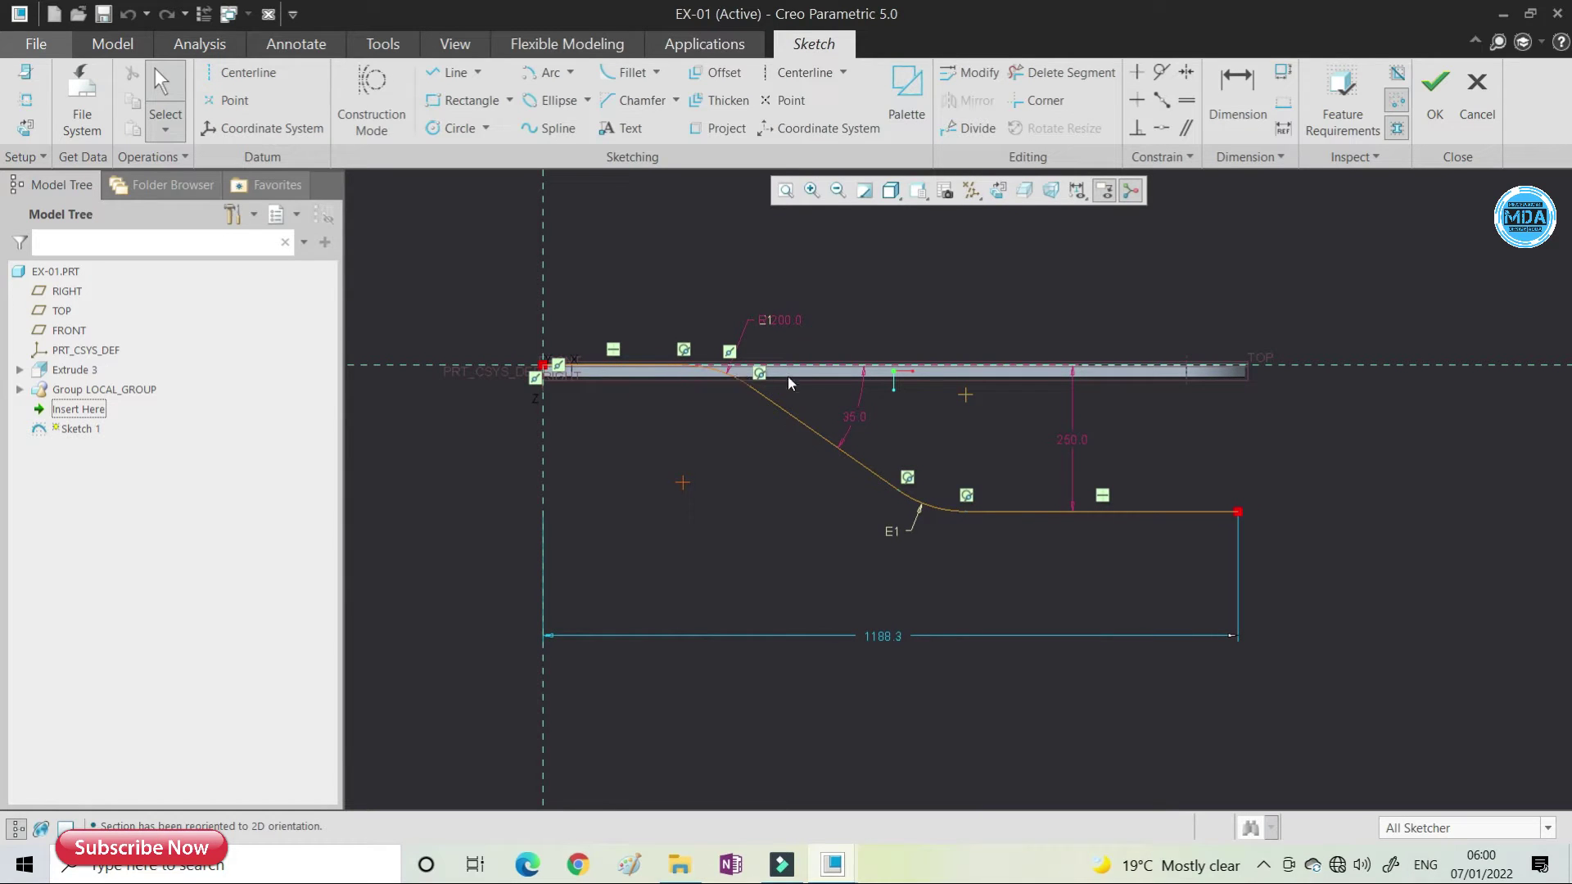
click(1435, 90)
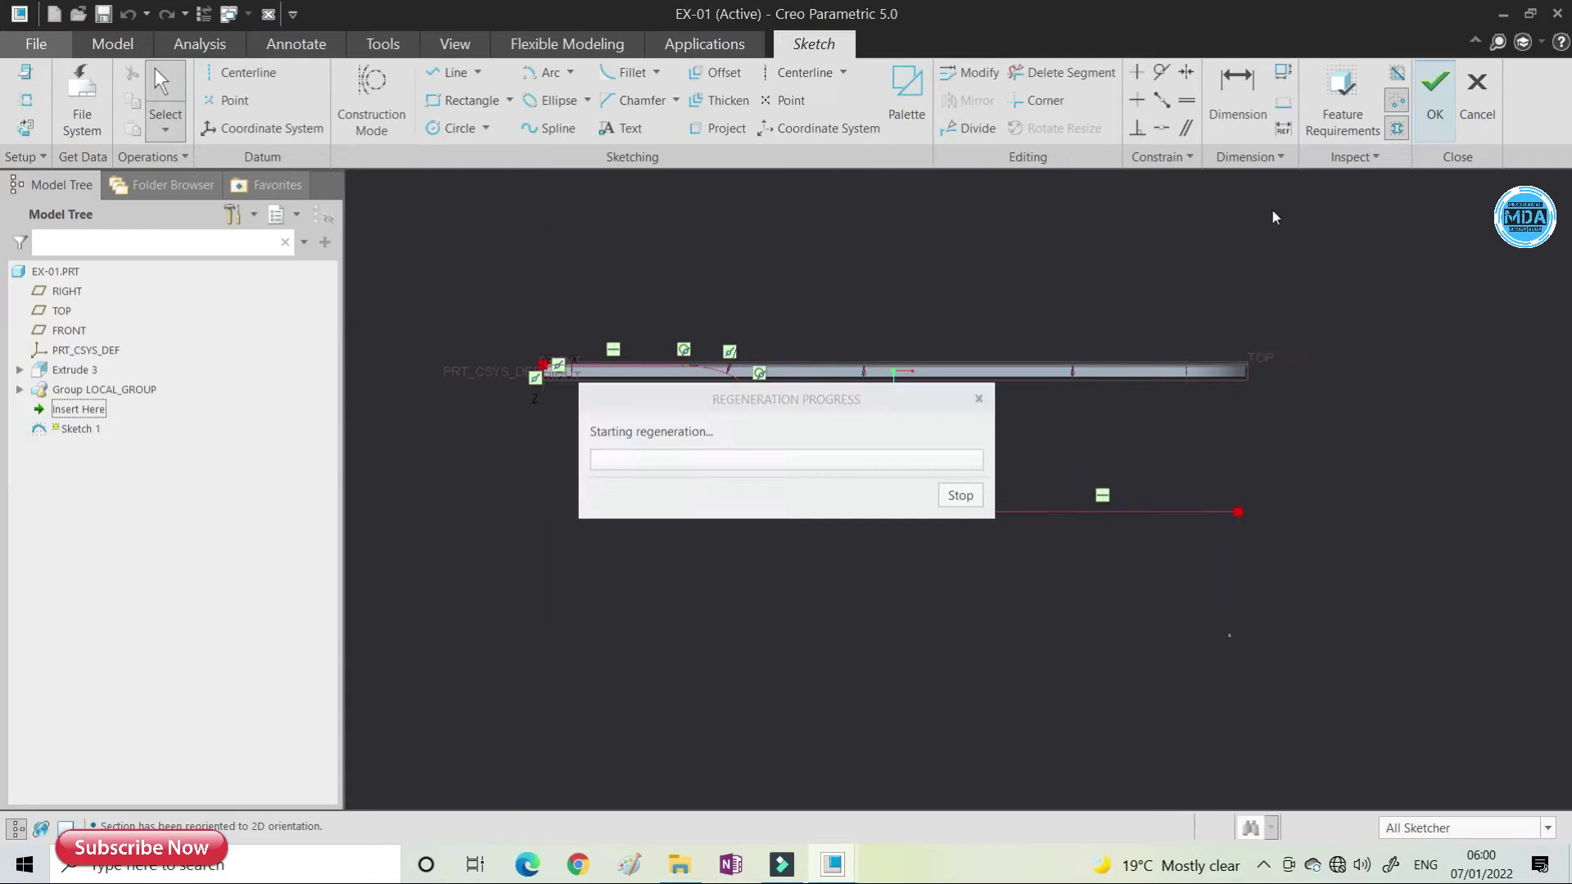
- Compare the flat bar's length and position with the sketched curve from several angles
mouse_move(926, 380)
middle_down()
mouse_move(892, 390)
mouse_move(871, 357)
mouse_move(862, 368)
middle_up()
scroll(843, 360, down, 3)
scroll(740, 330, up, 3)
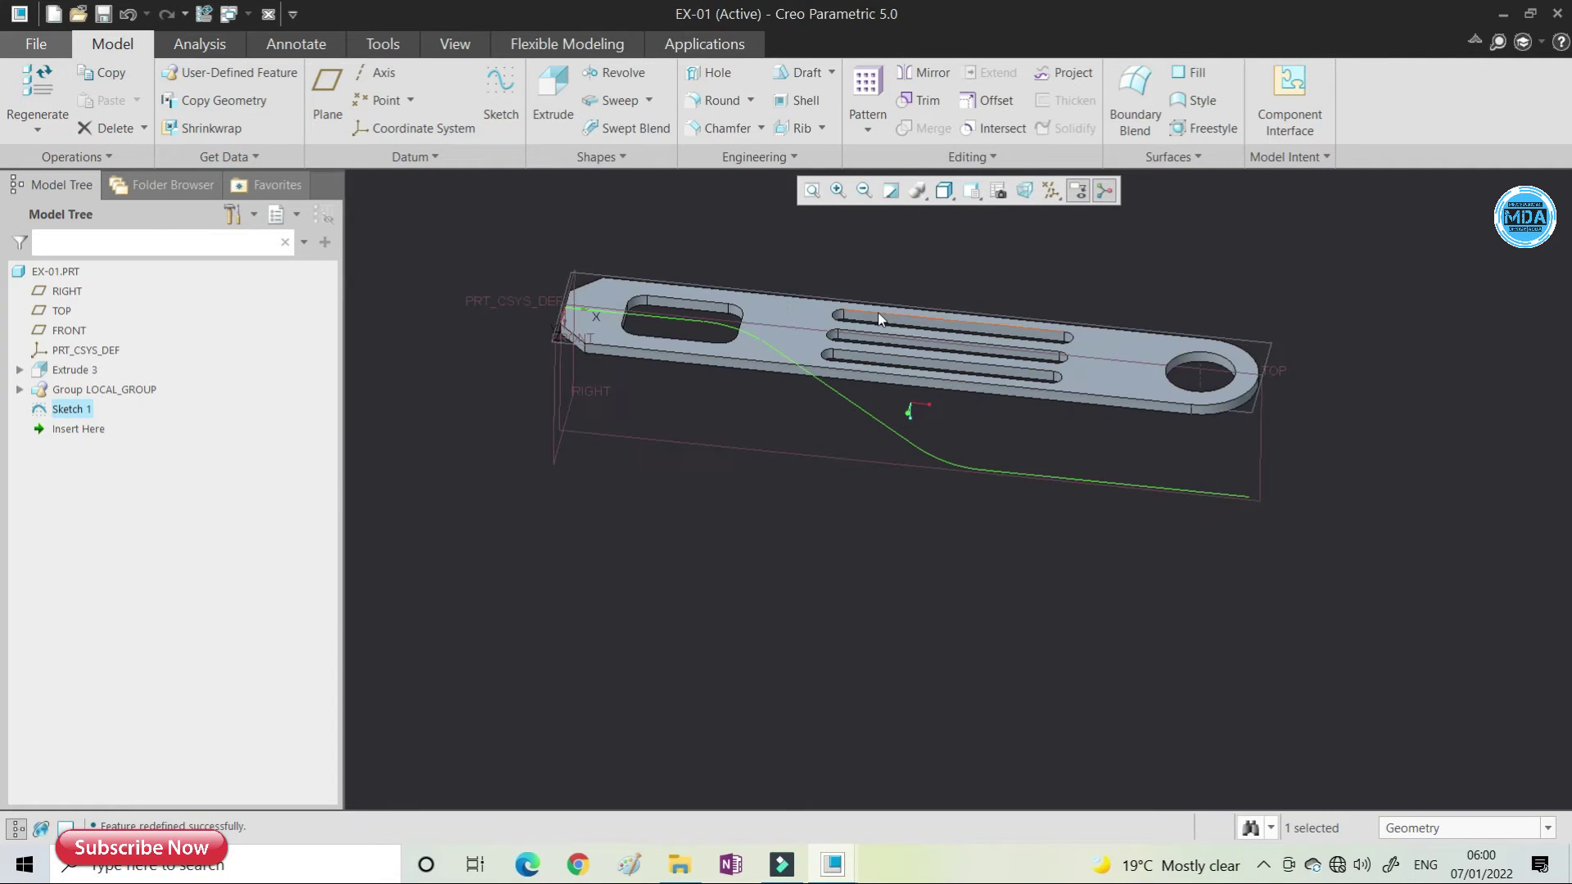
scroll(692, 302, up, 2)
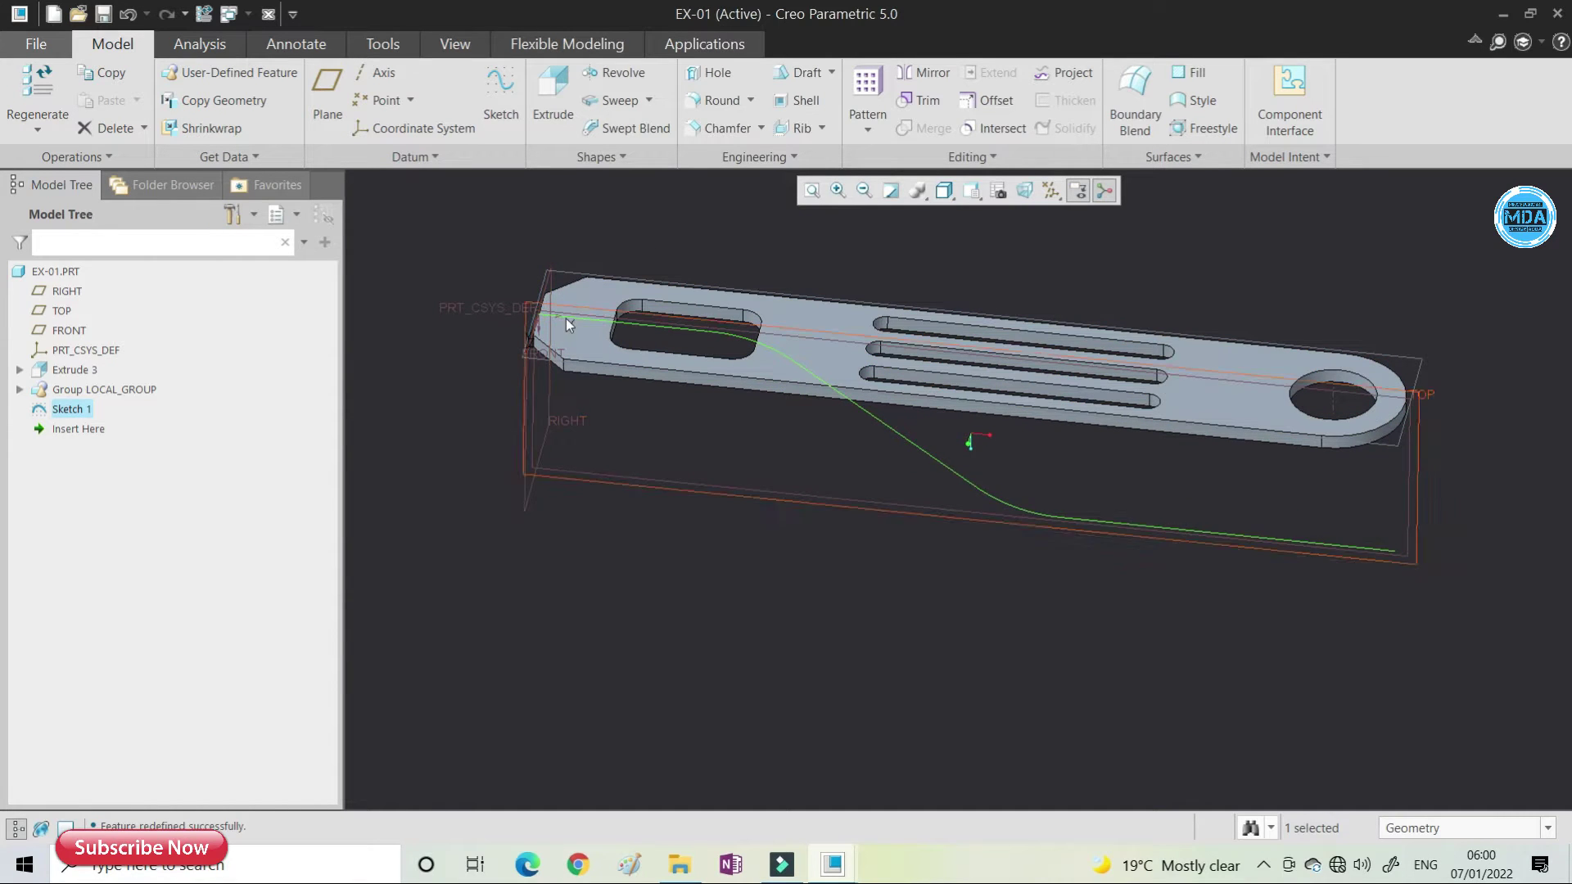
scroll(776, 268, down, 3)
scroll(694, 314, up, 3)
scroll(794, 346, down, 3)
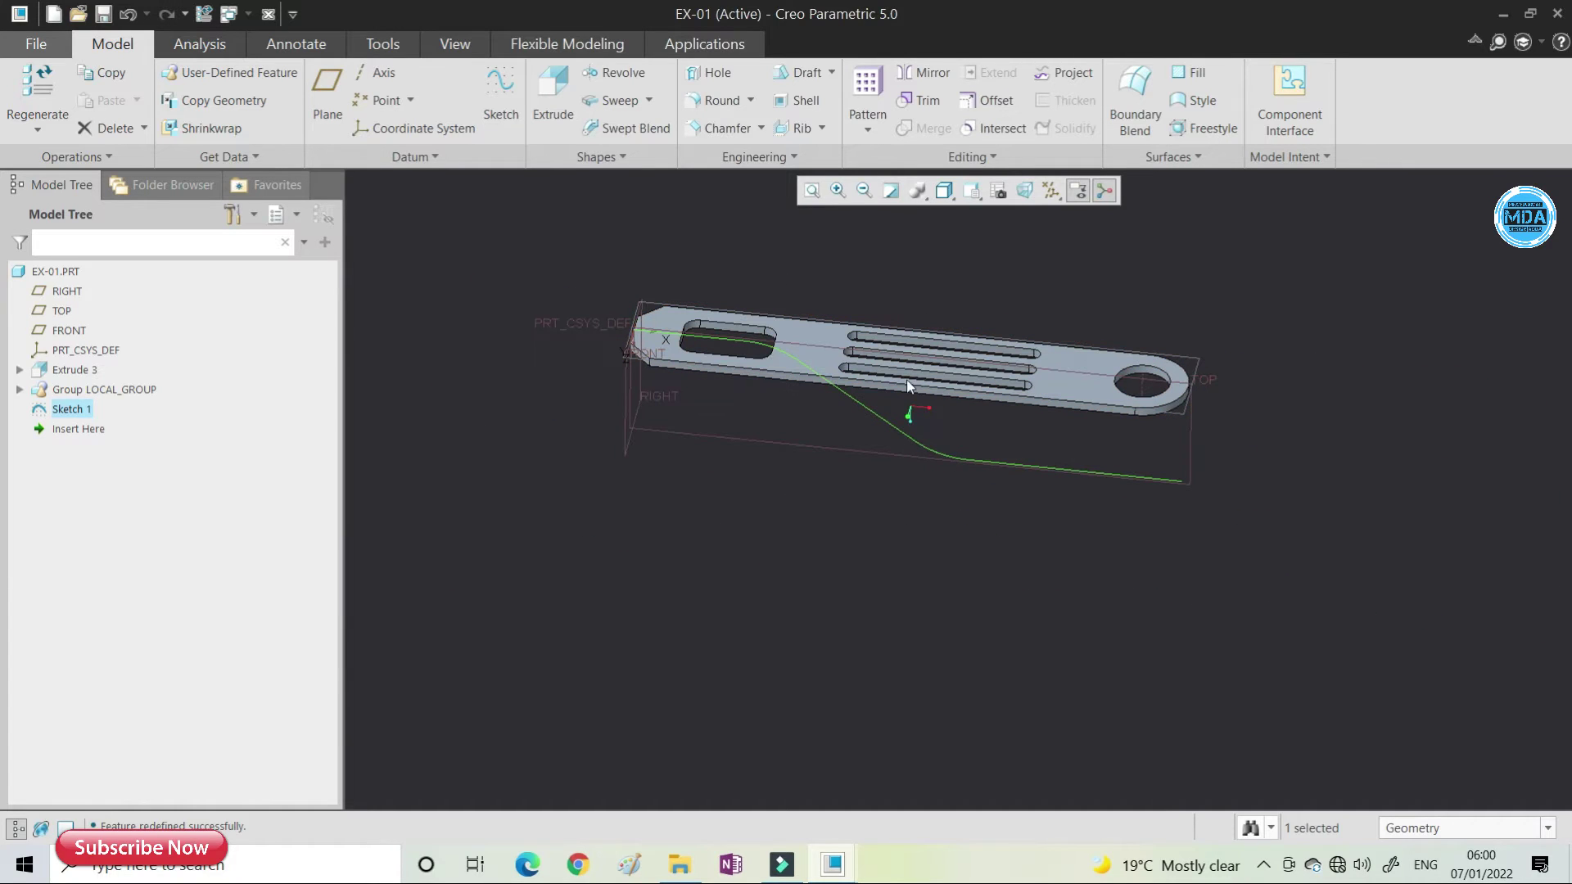
click(849, 238)
scroll(840, 267, up, 1)
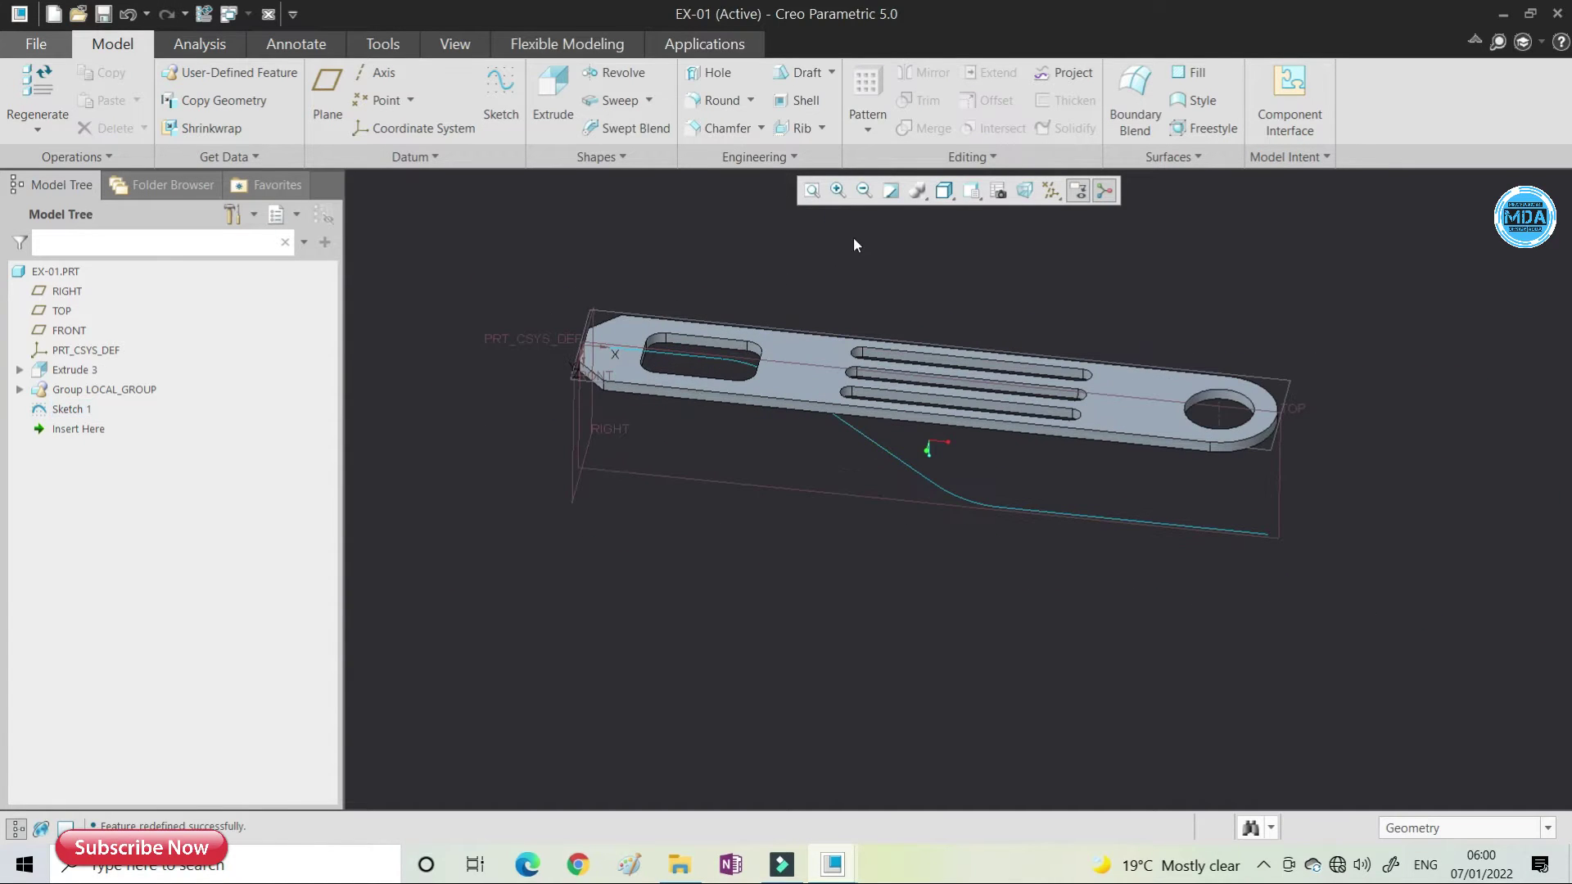
- Start a Spinal Bend using the Sketch 1 curve as the spine and the solid bar as the bend geometry
click(778, 157)
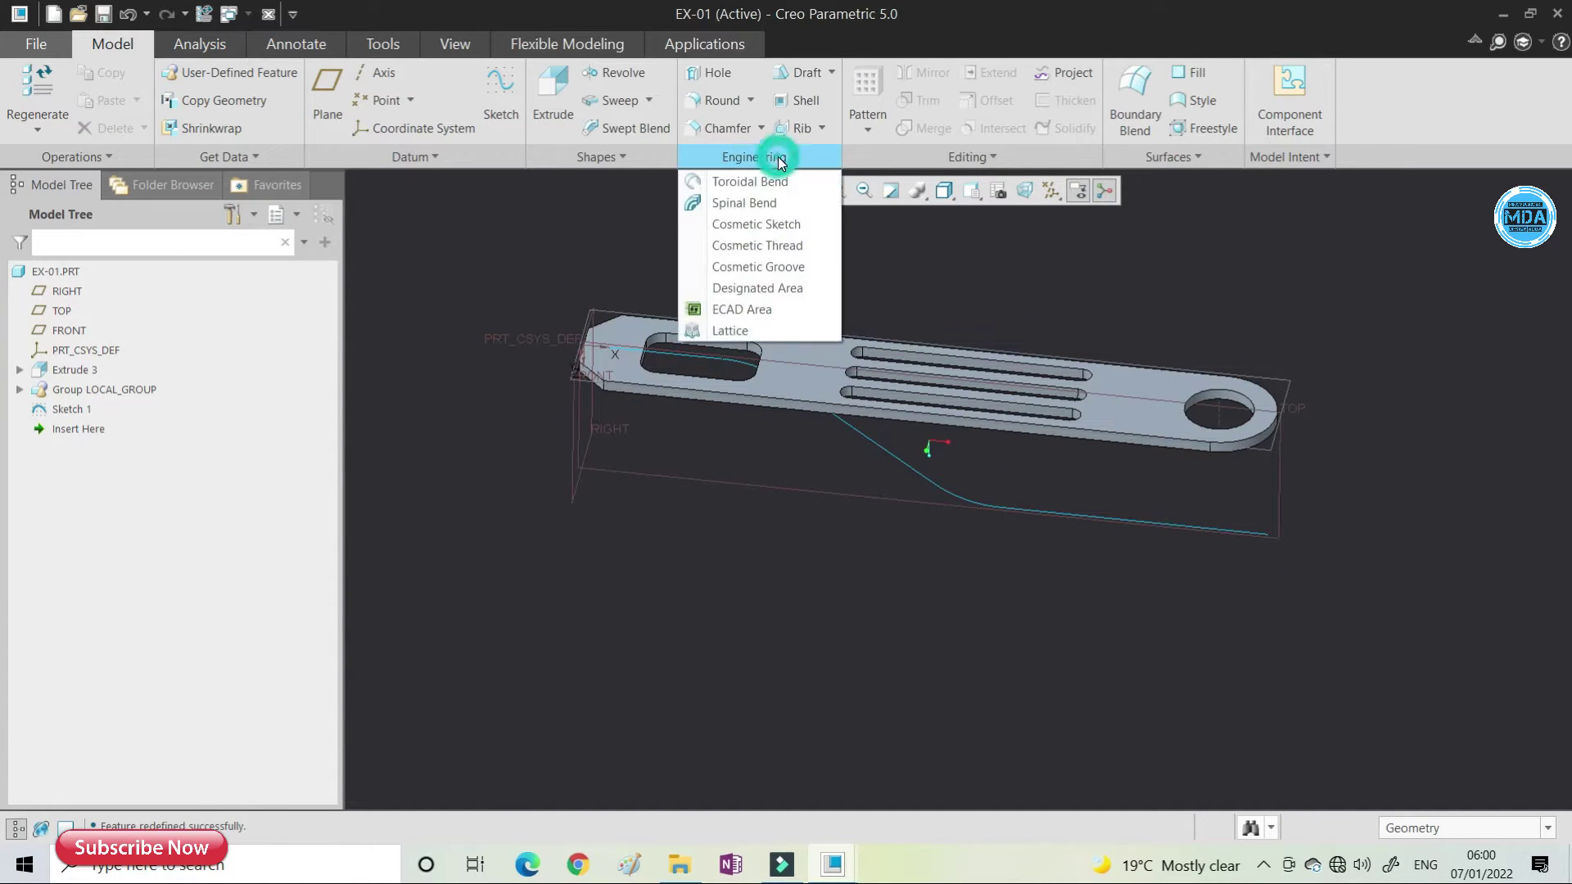
click(750, 204)
click(86, 152)
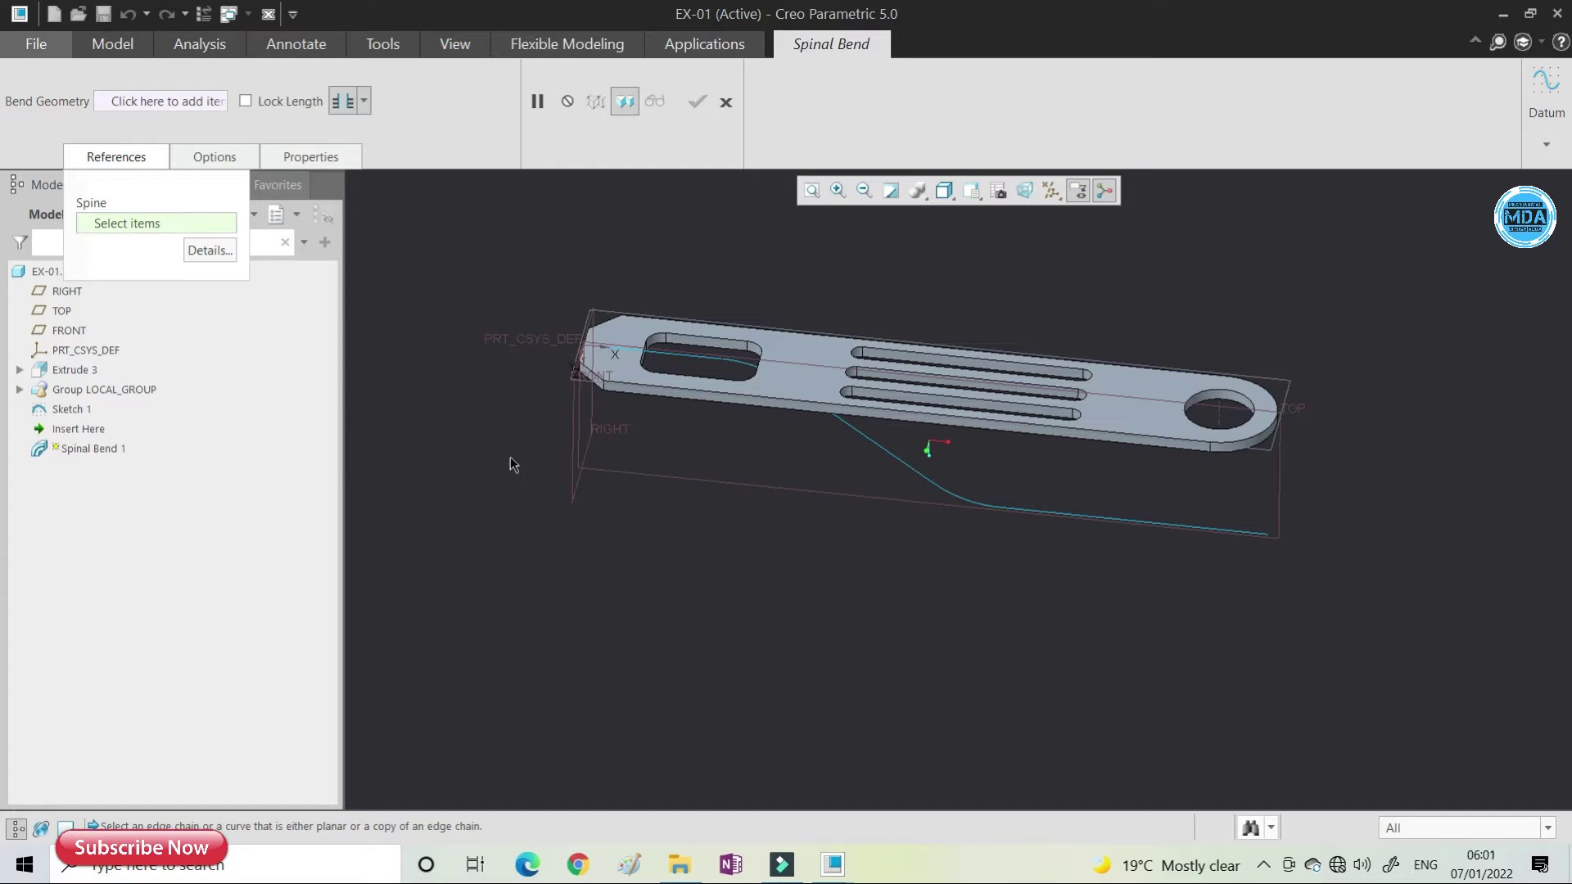
click(867, 441)
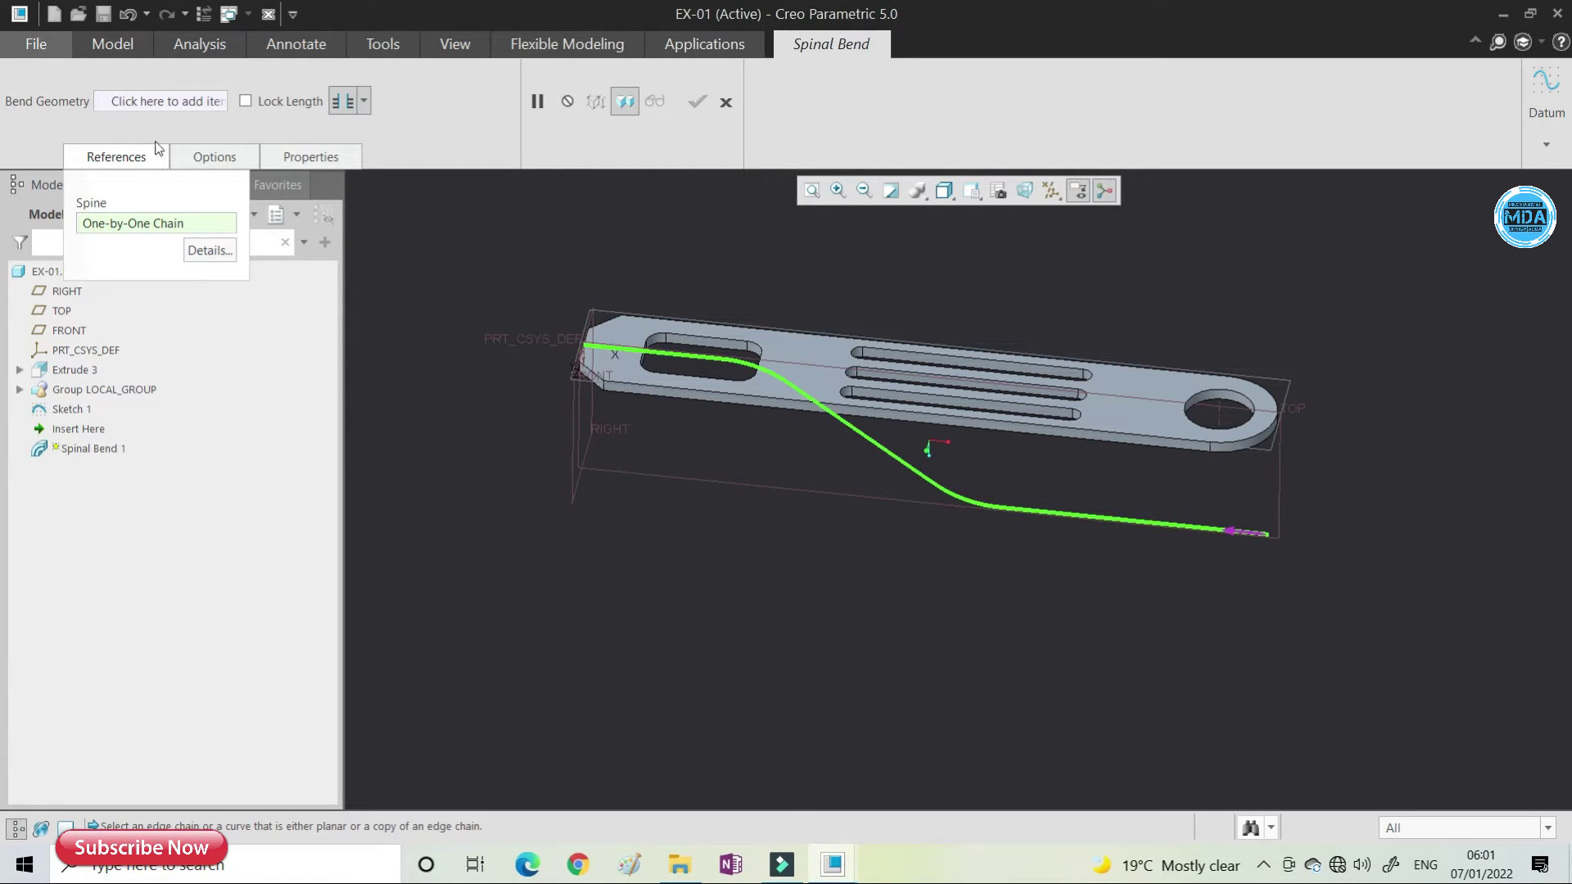
click(149, 102)
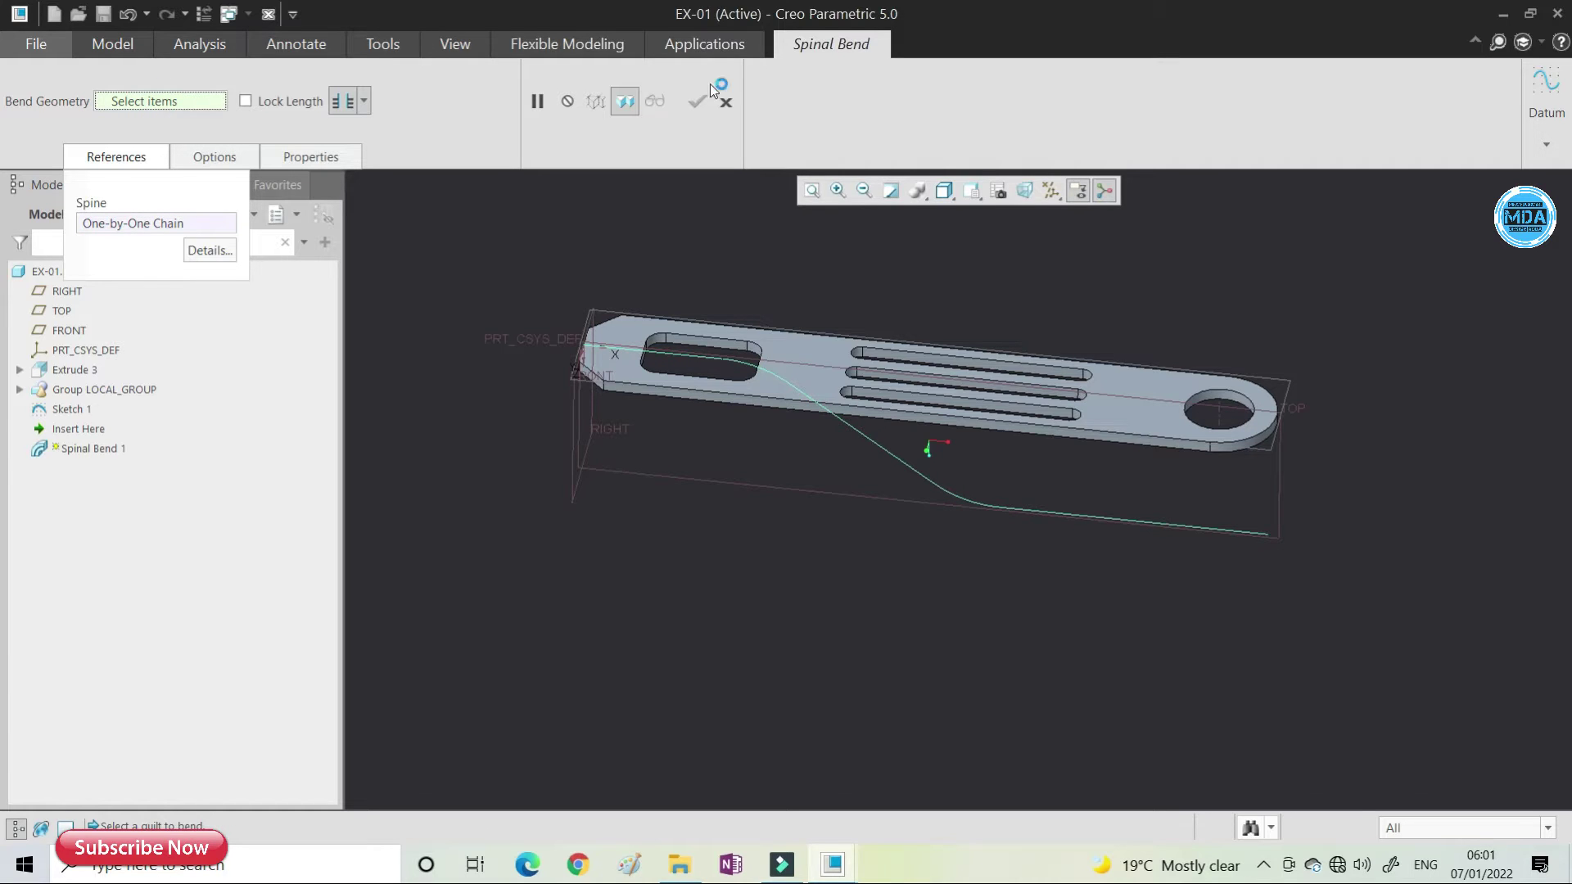
click(1074, 403)
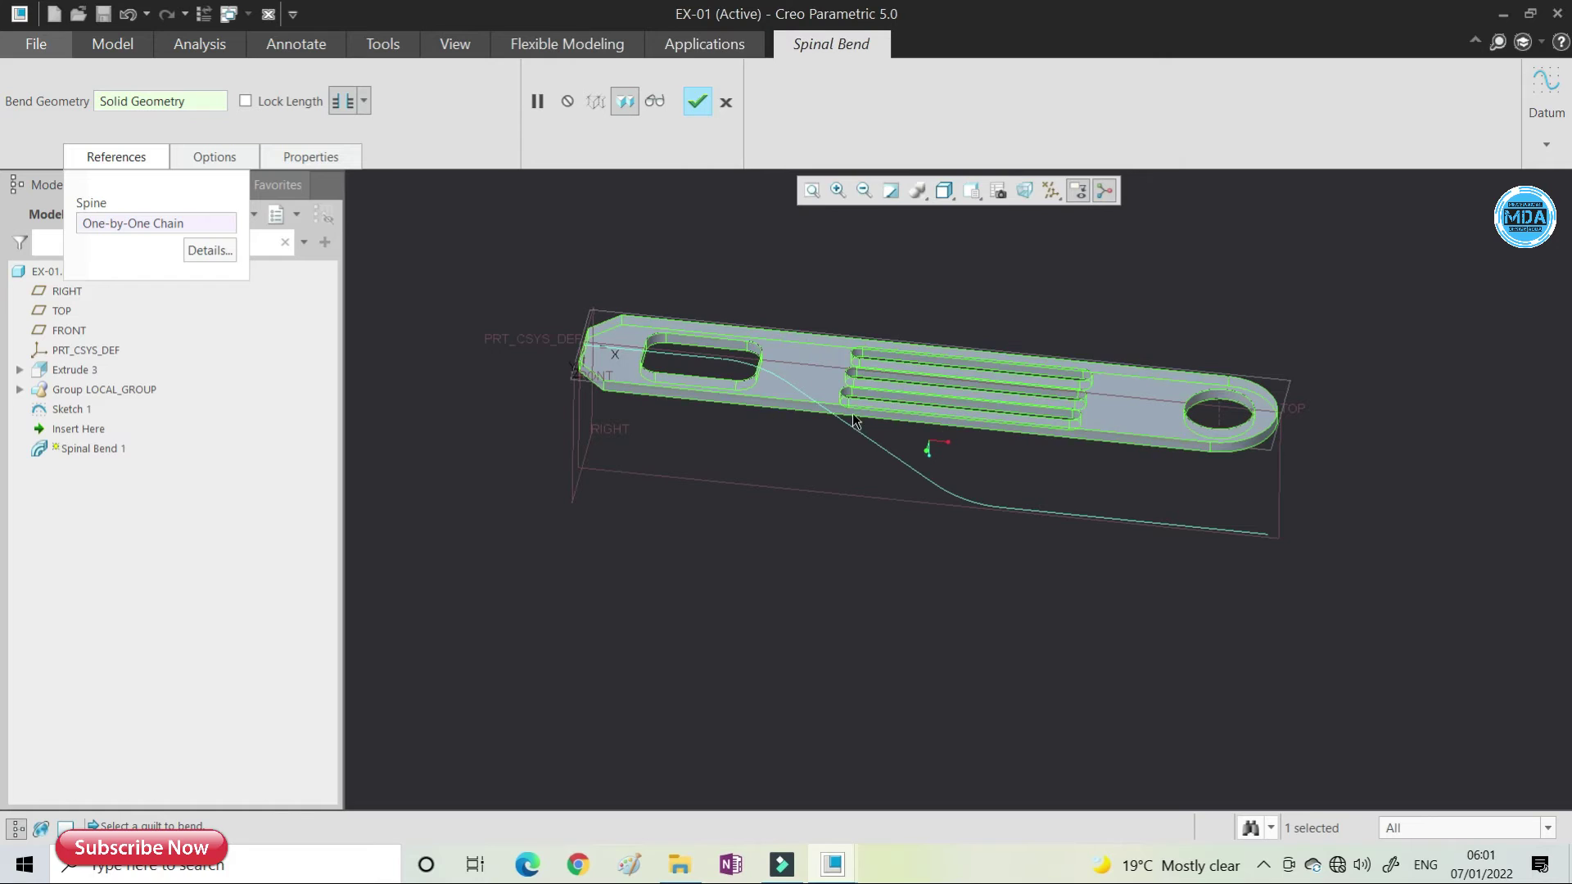
scroll(825, 352, up, 2)
scroll(787, 352, down, 2)
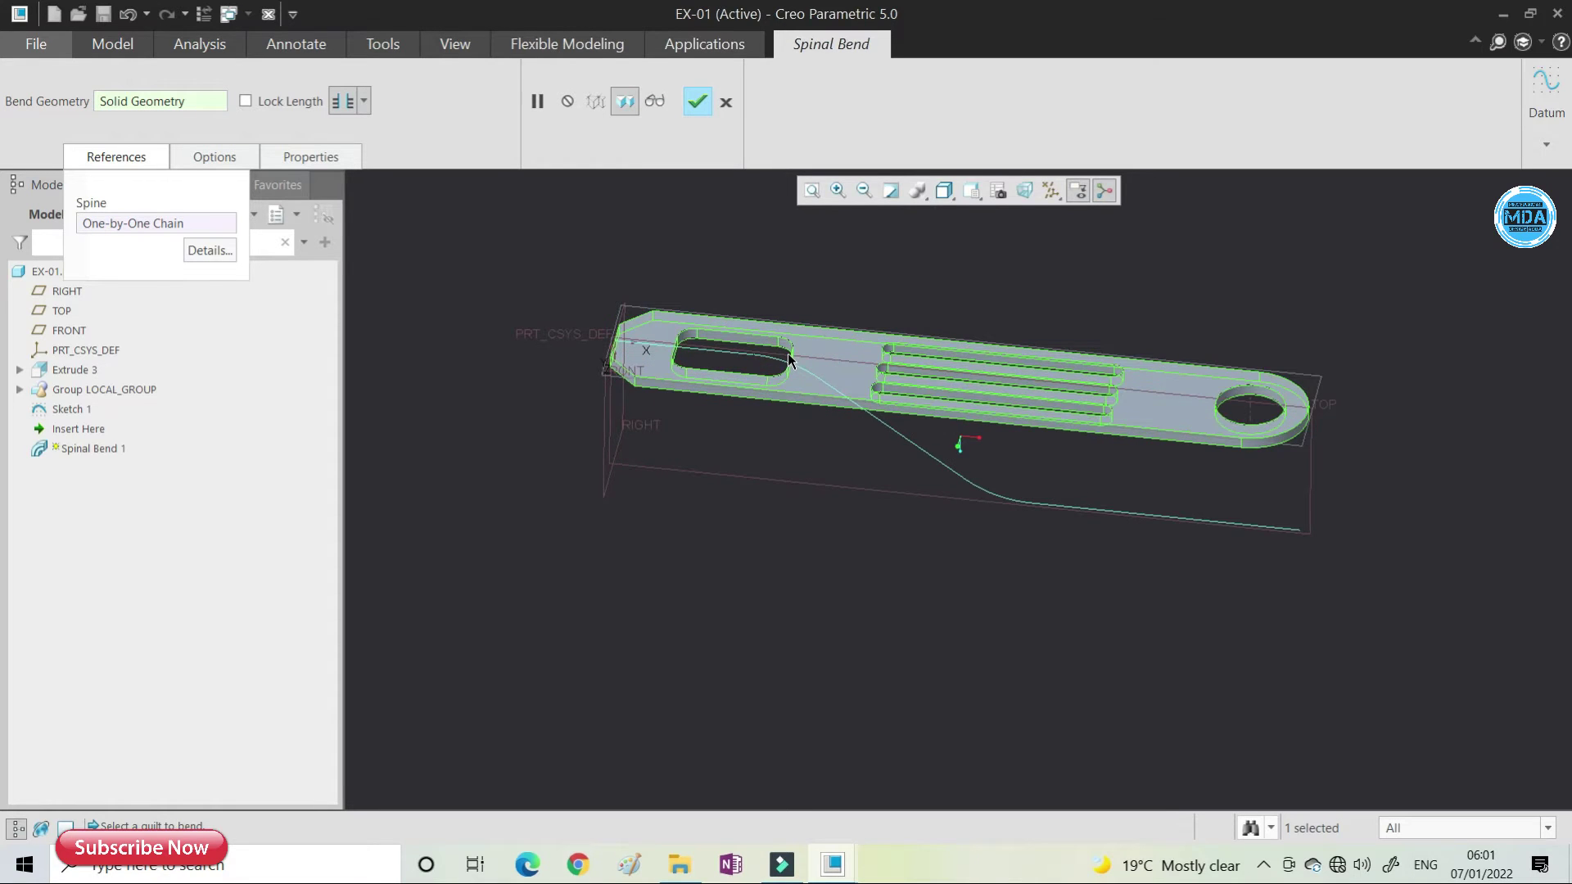
- Flip the spine's start point to the chamfered end of the bar and complete the spinal bend
click(106, 219)
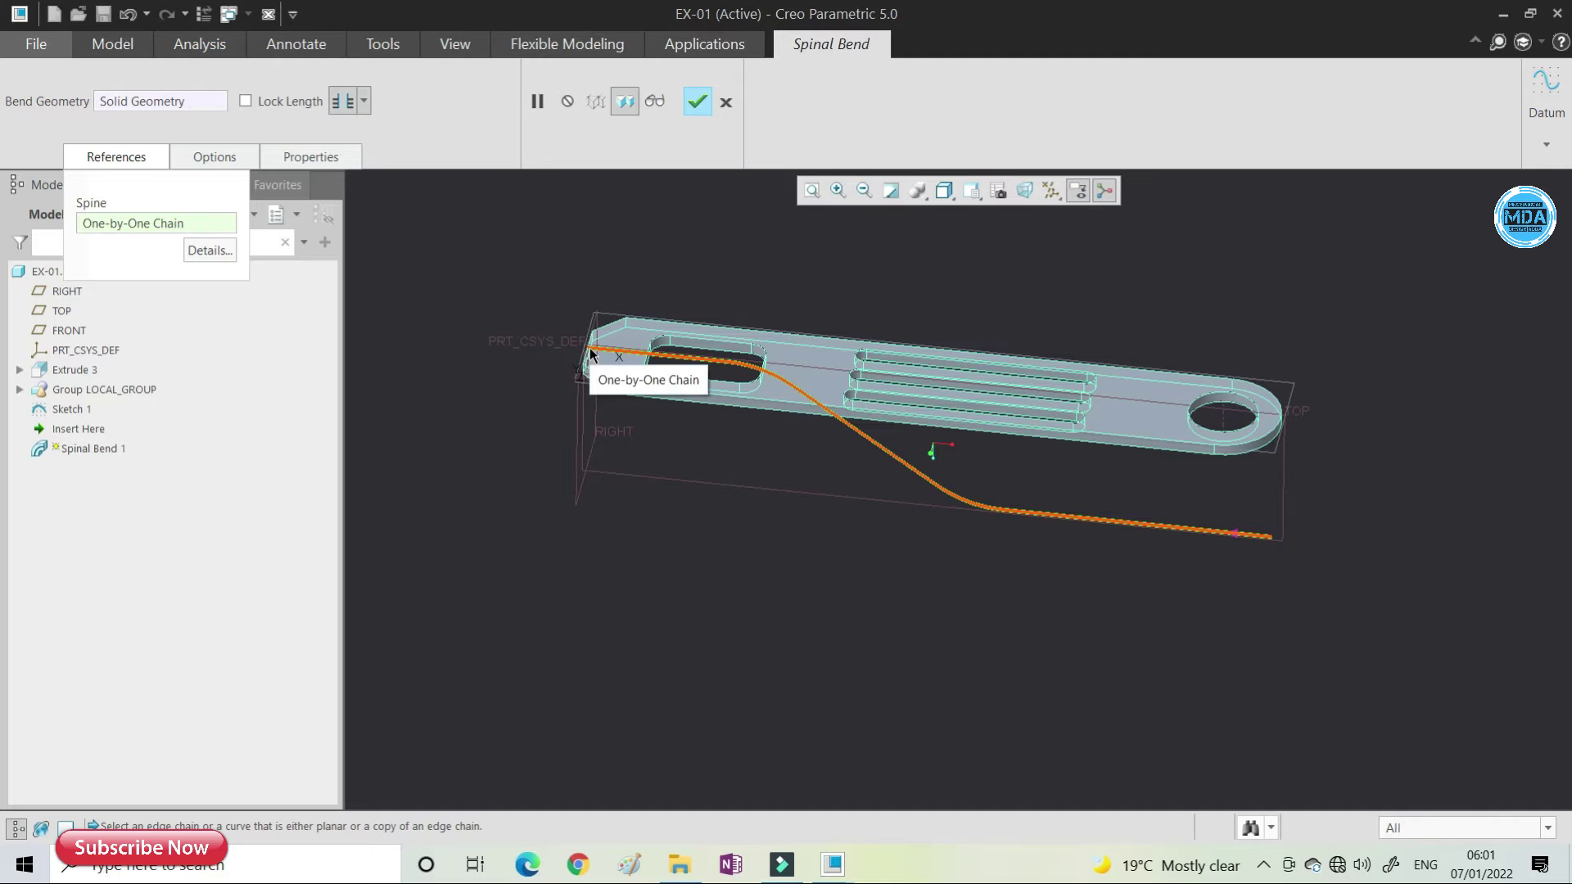
click(1232, 533)
middle_drag(725, 402, 788, 385)
scroll(663, 386, down, 4)
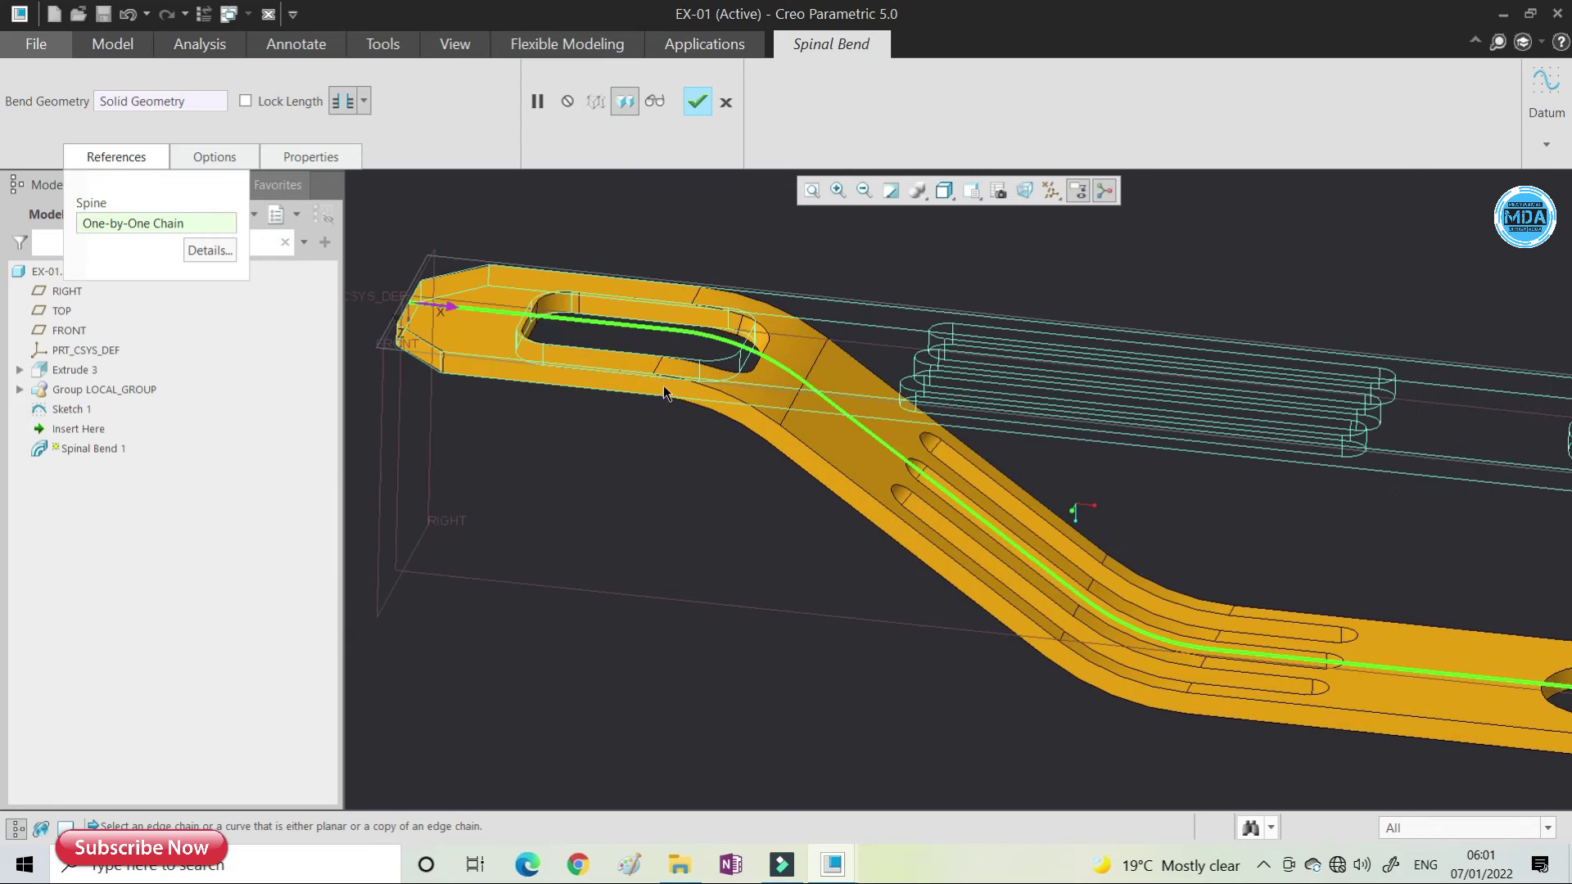
scroll(663, 385, down, 3)
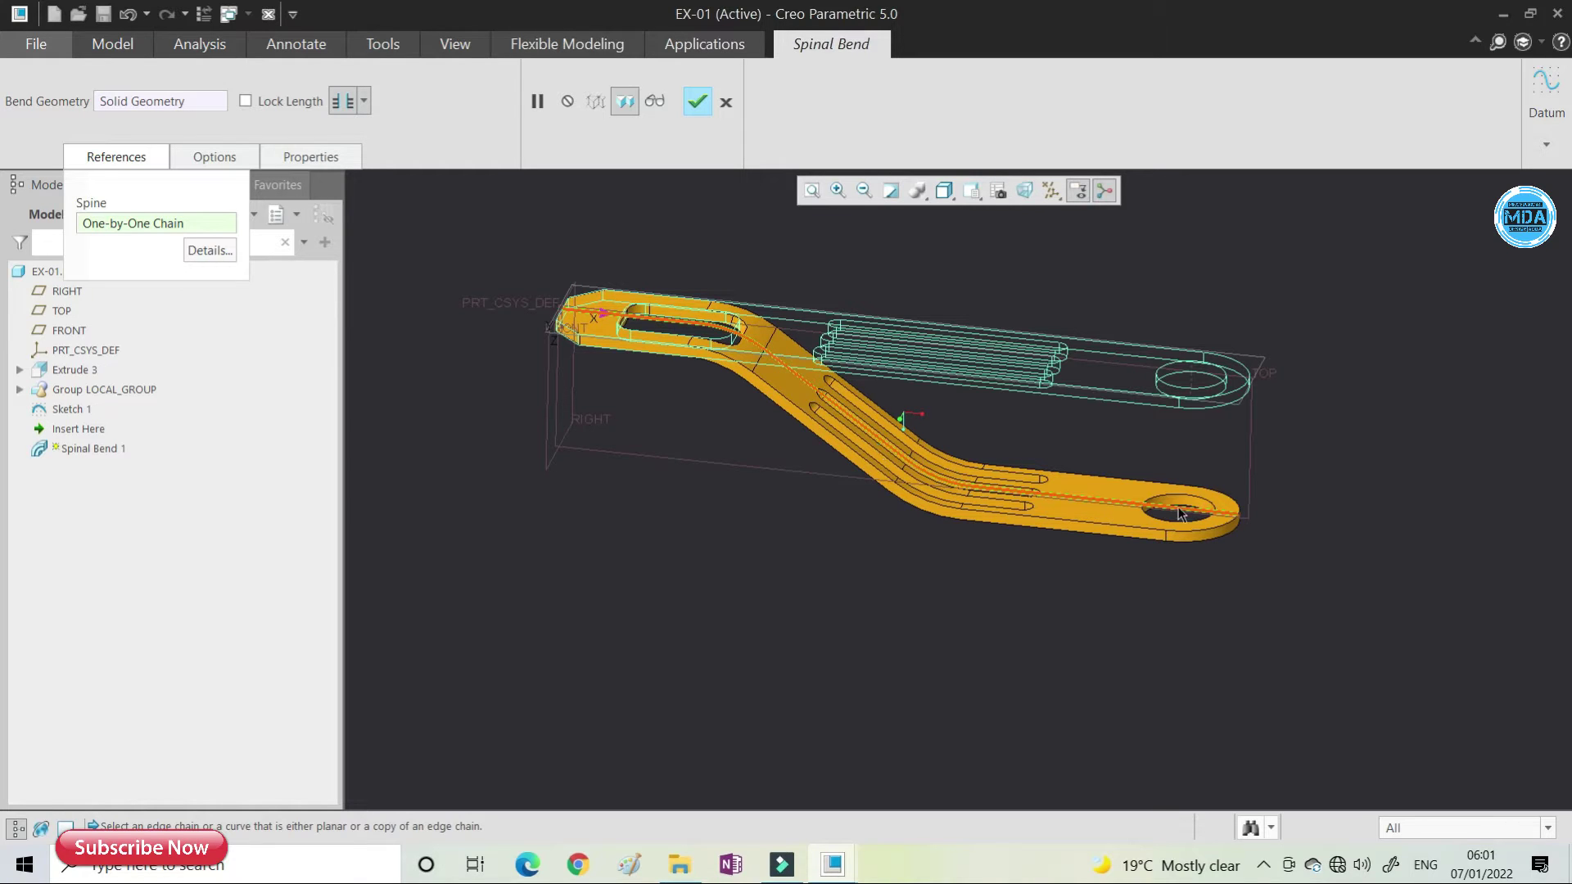
click(659, 101)
click(664, 101)
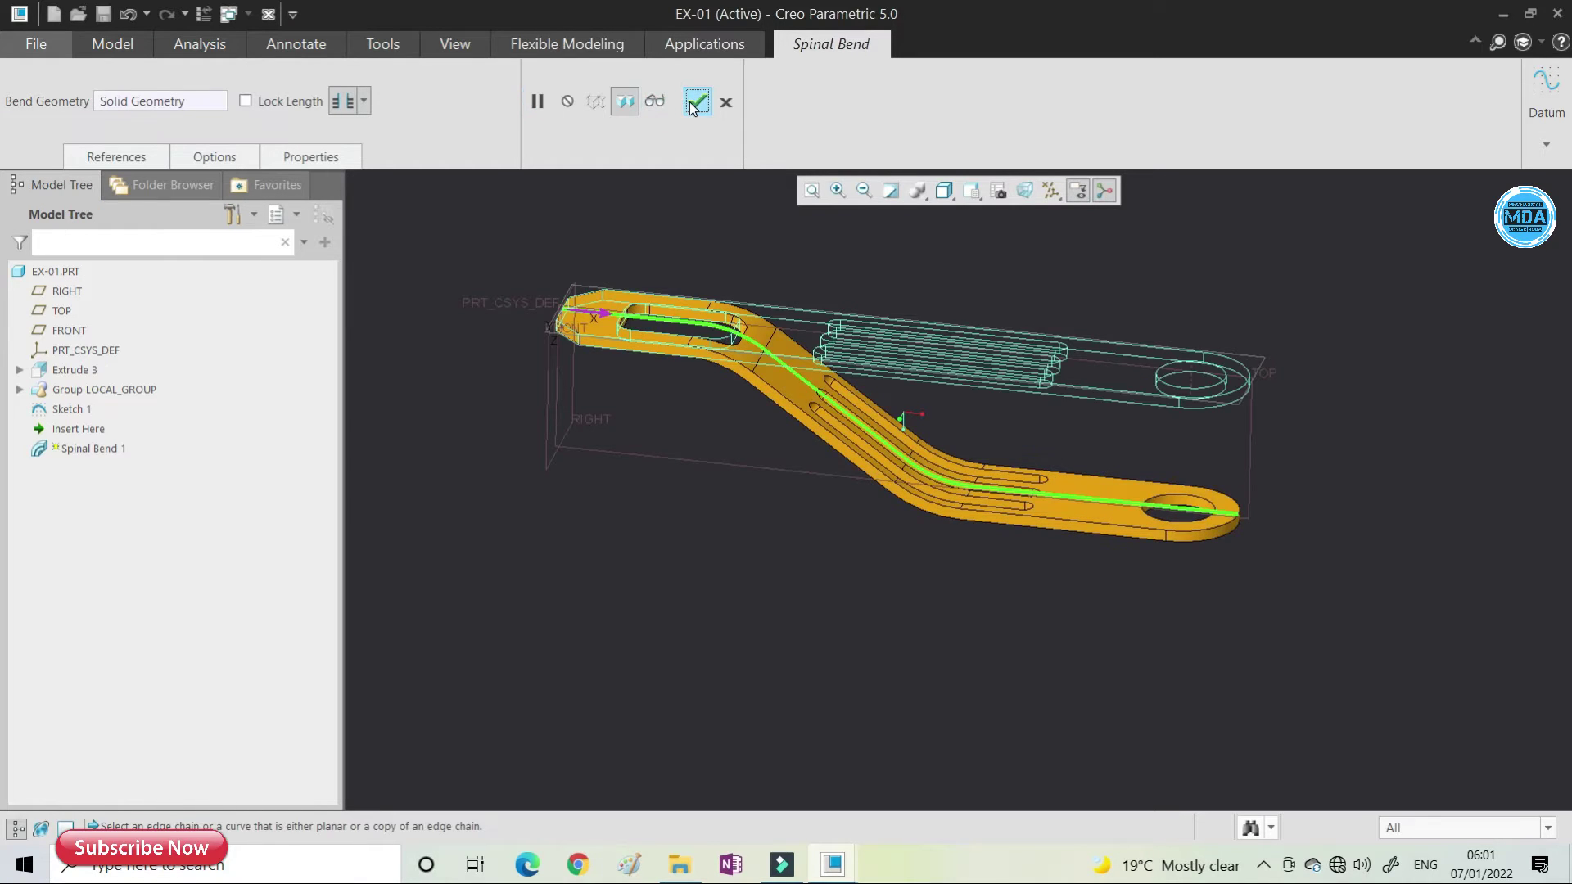
click(697, 101)
click(472, 384)
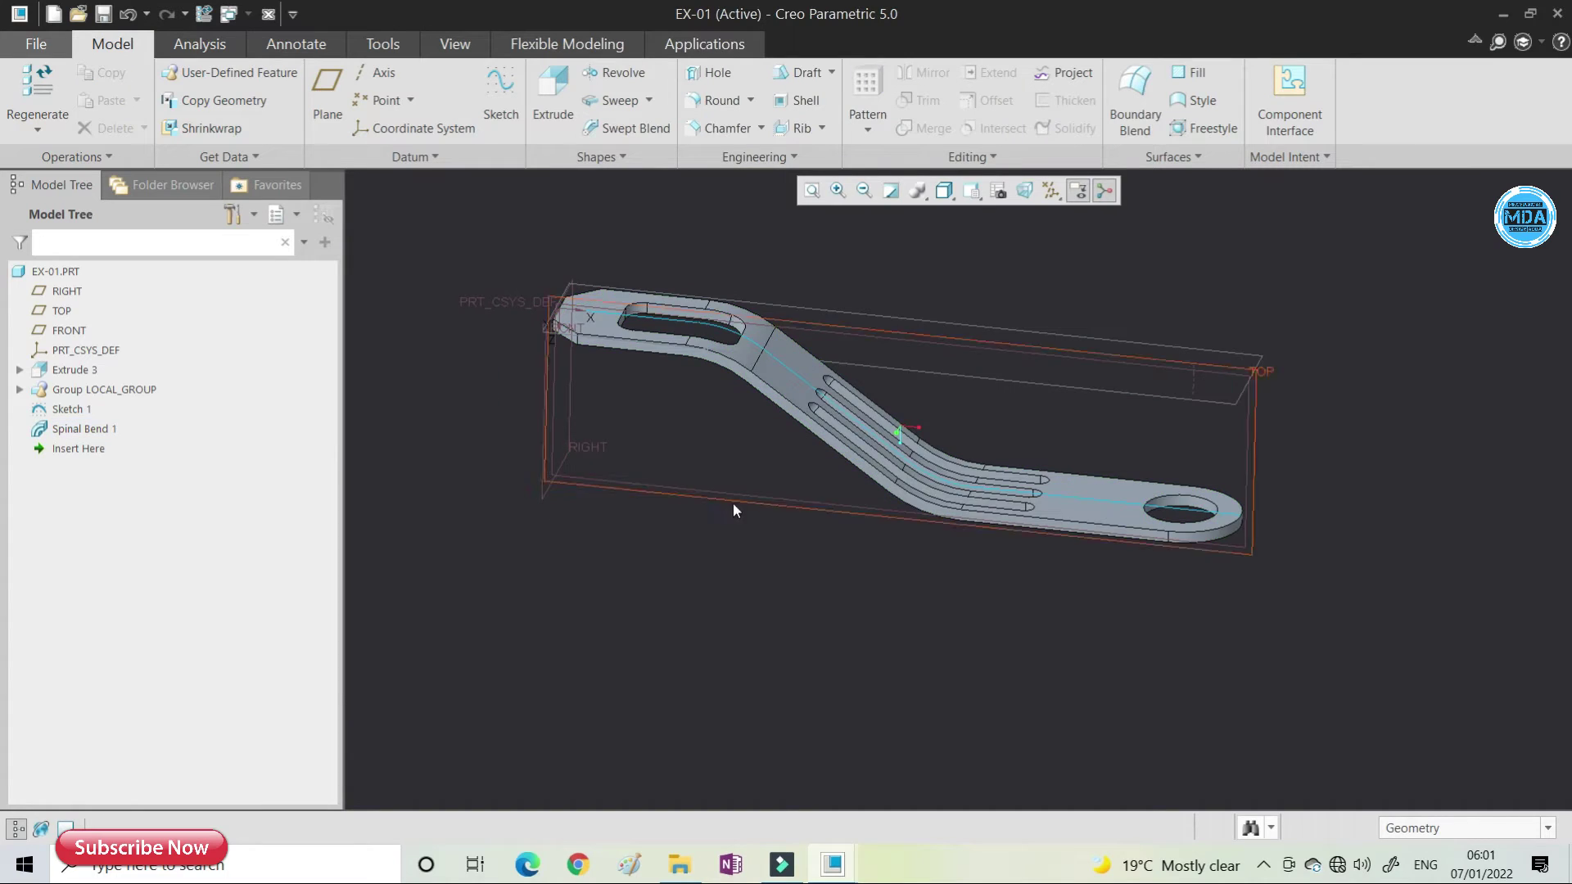
- In Sketch 1, draw a line from the lower horizontal segment's midpoint, parallel to the sloped segment and dropping about 140
scroll(779, 474, up, 3)
scroll(704, 452, down, 2)
click(69, 412)
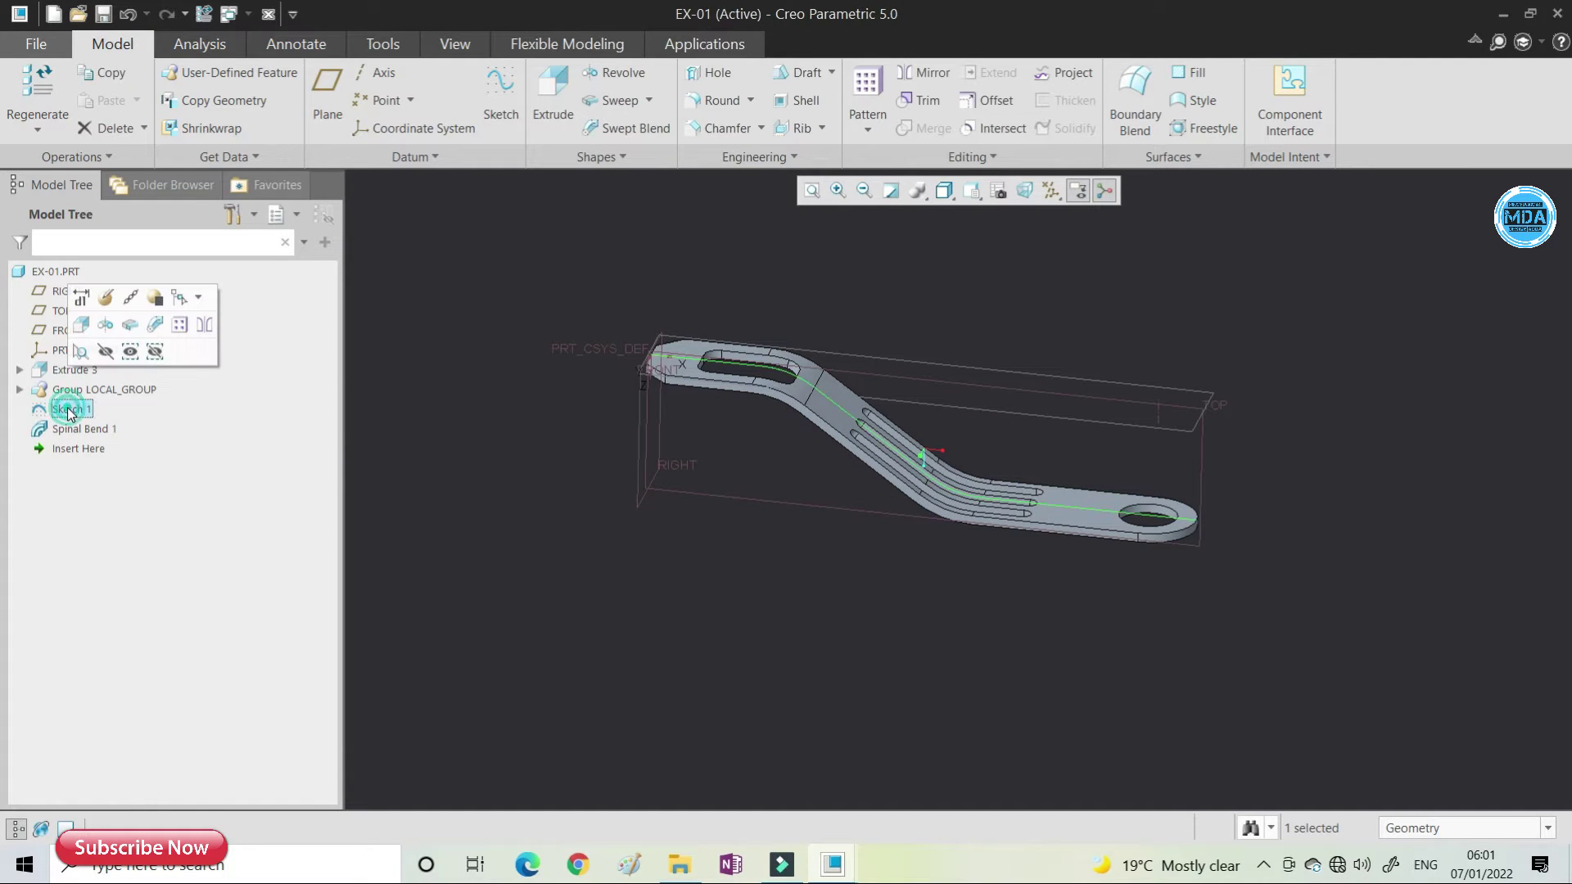
click(109, 297)
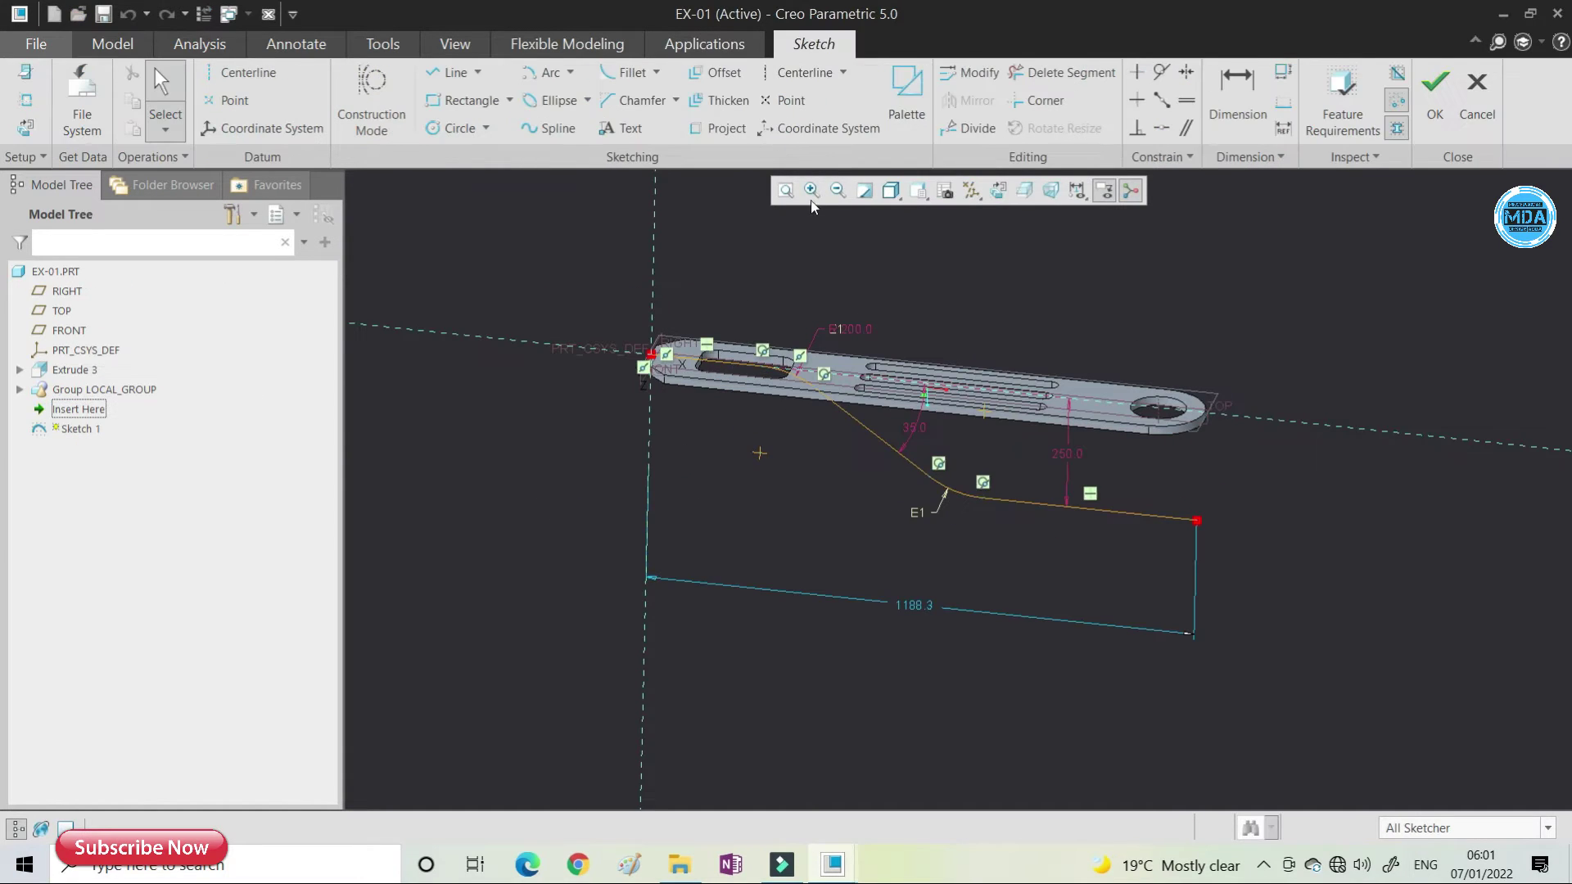
click(997, 194)
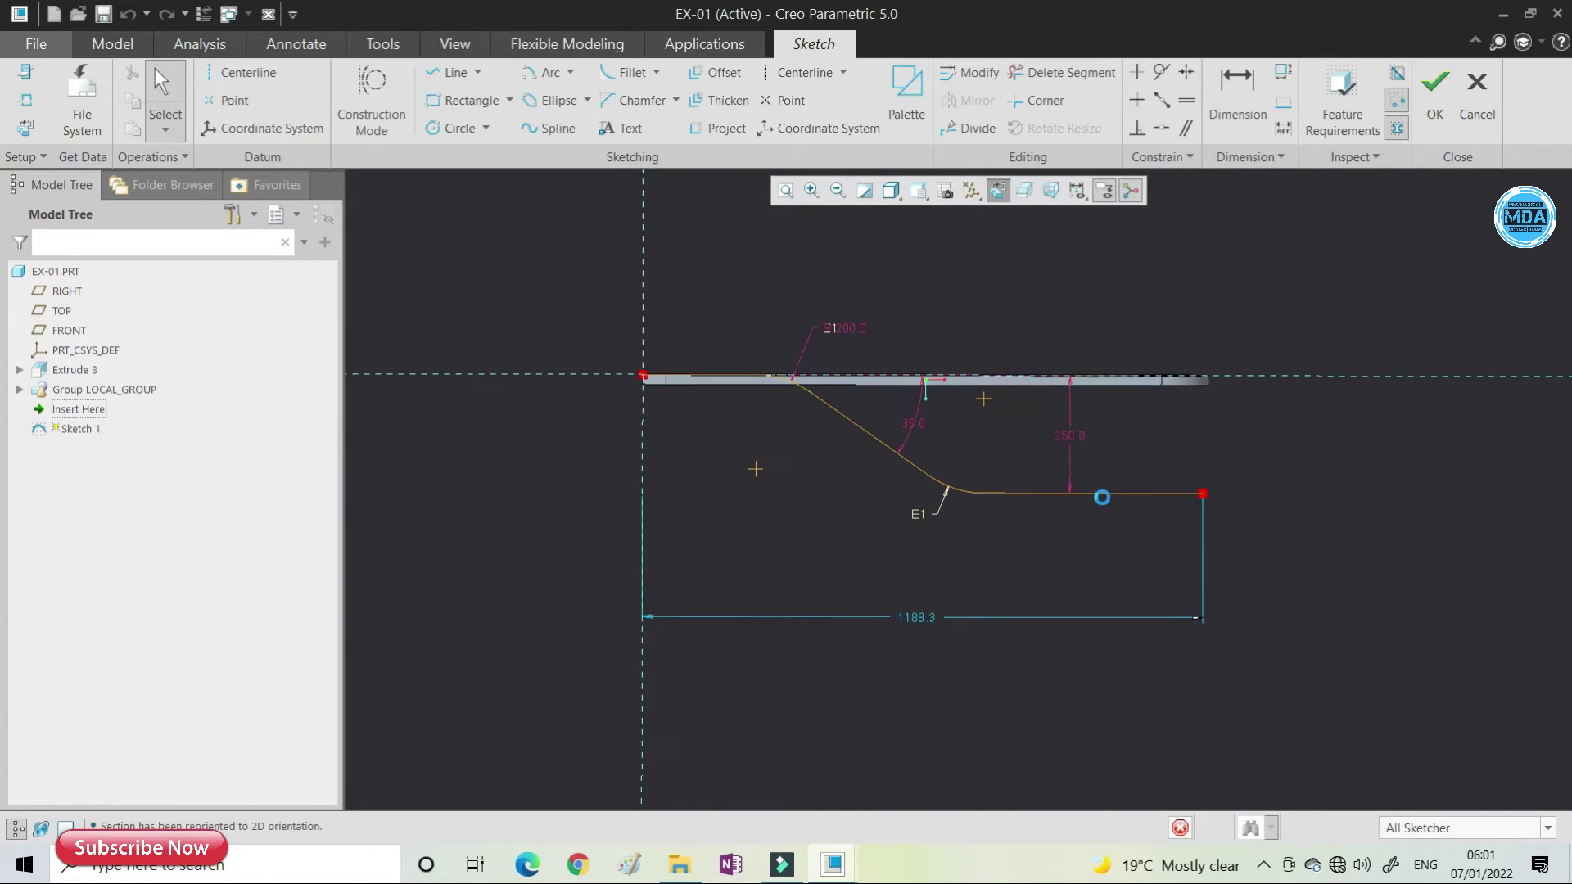
click(452, 75)
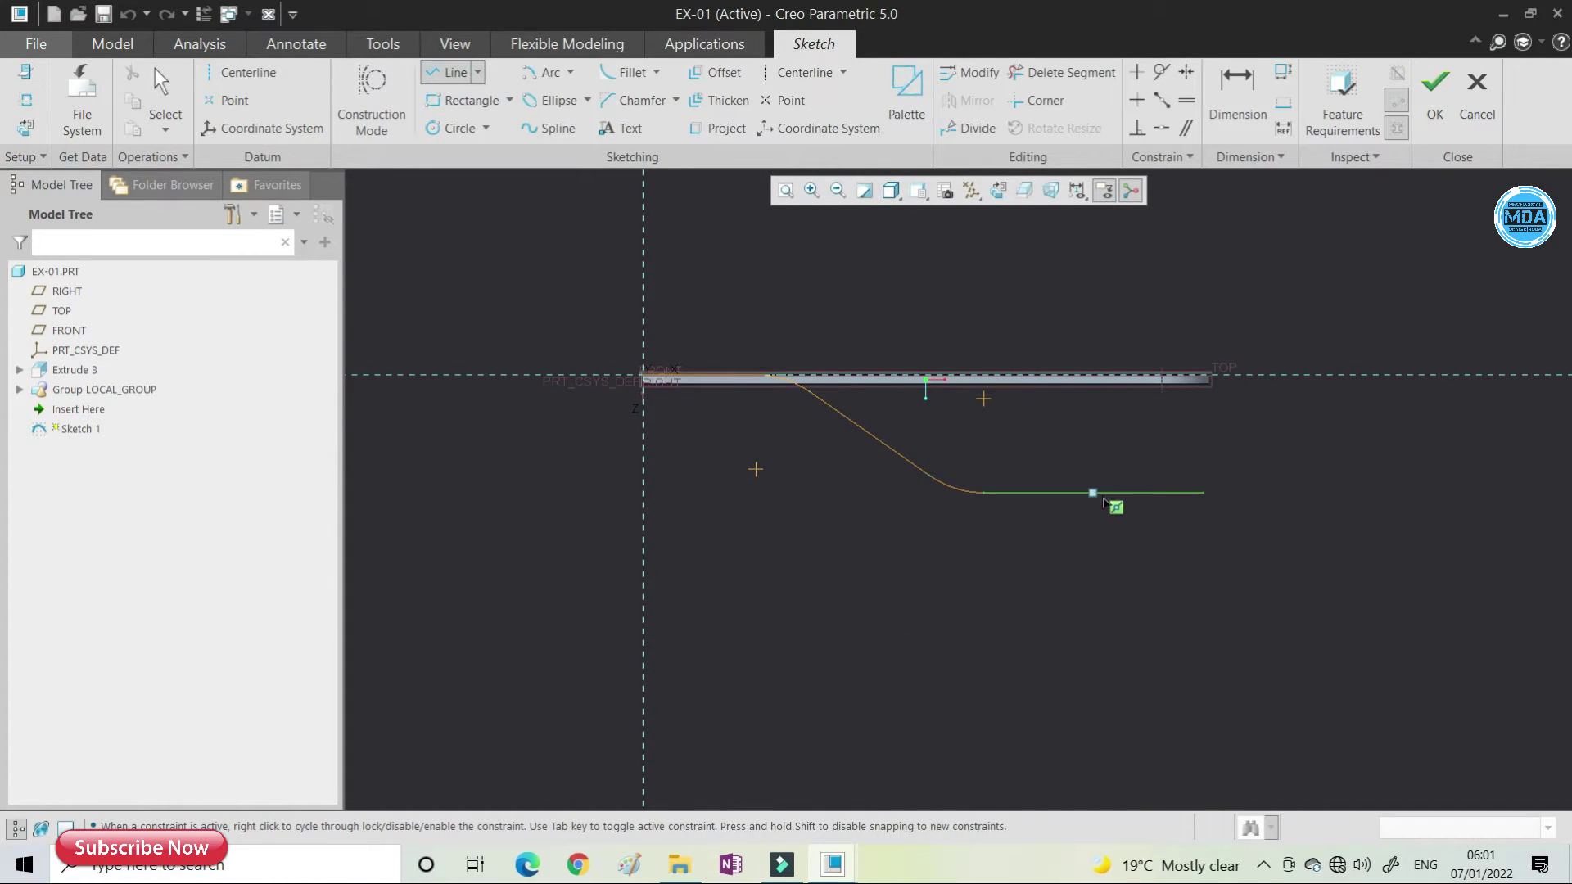
click(1098, 493)
click(1191, 563)
middle_click(1191, 563)
scroll(1196, 543, down, 3)
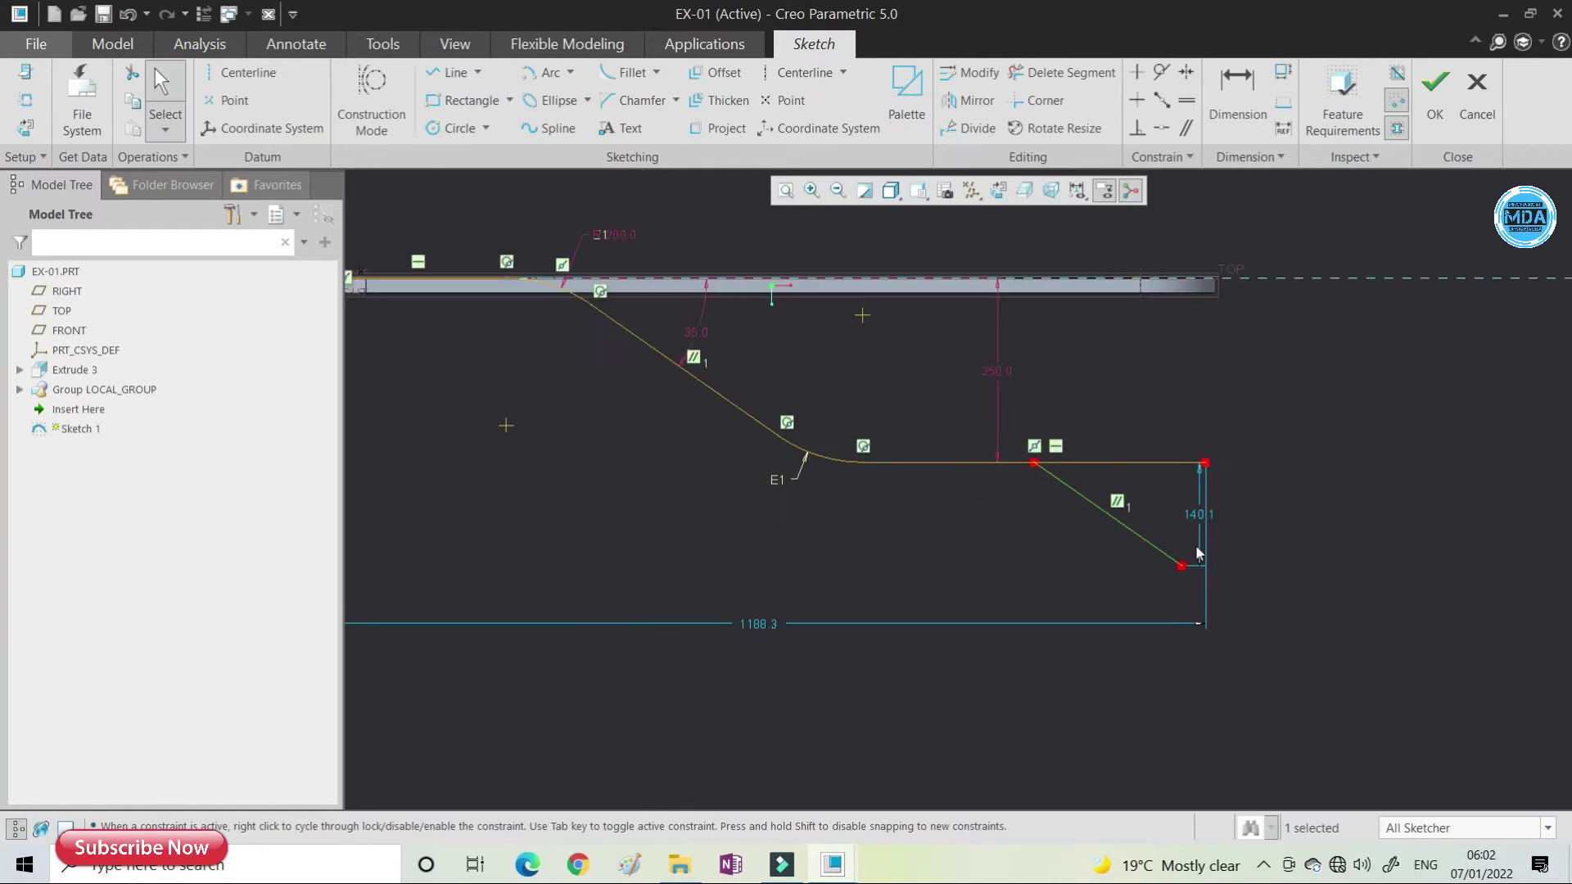
- Trim the horizontal segment and new line to a corner, fillet it with a radius of about 91.5, and finish the sketch
click(1037, 100)
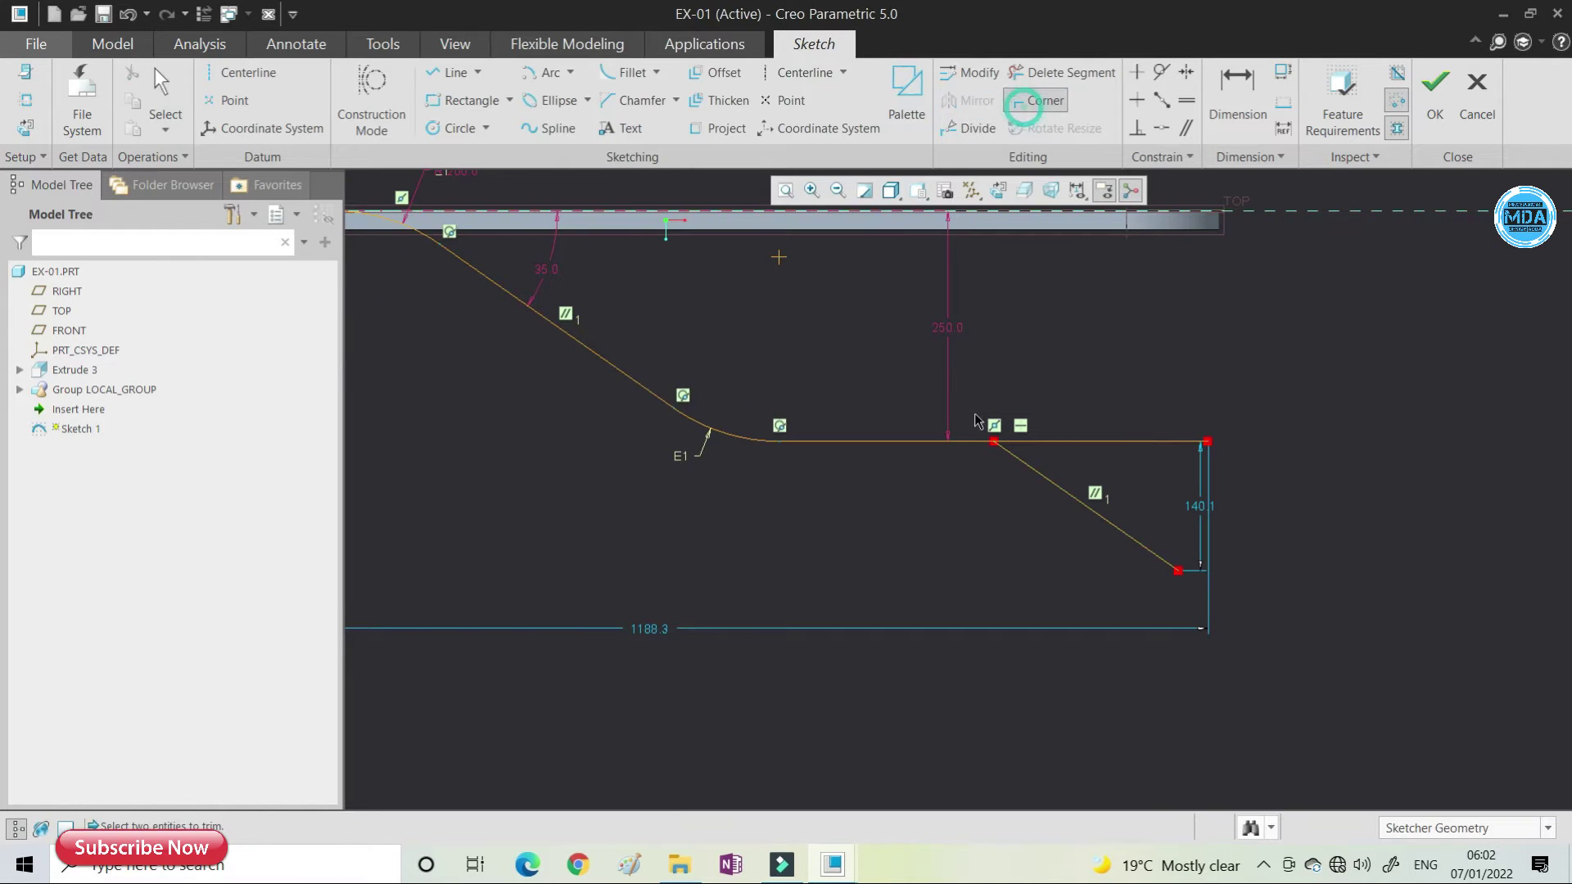
click(1010, 454)
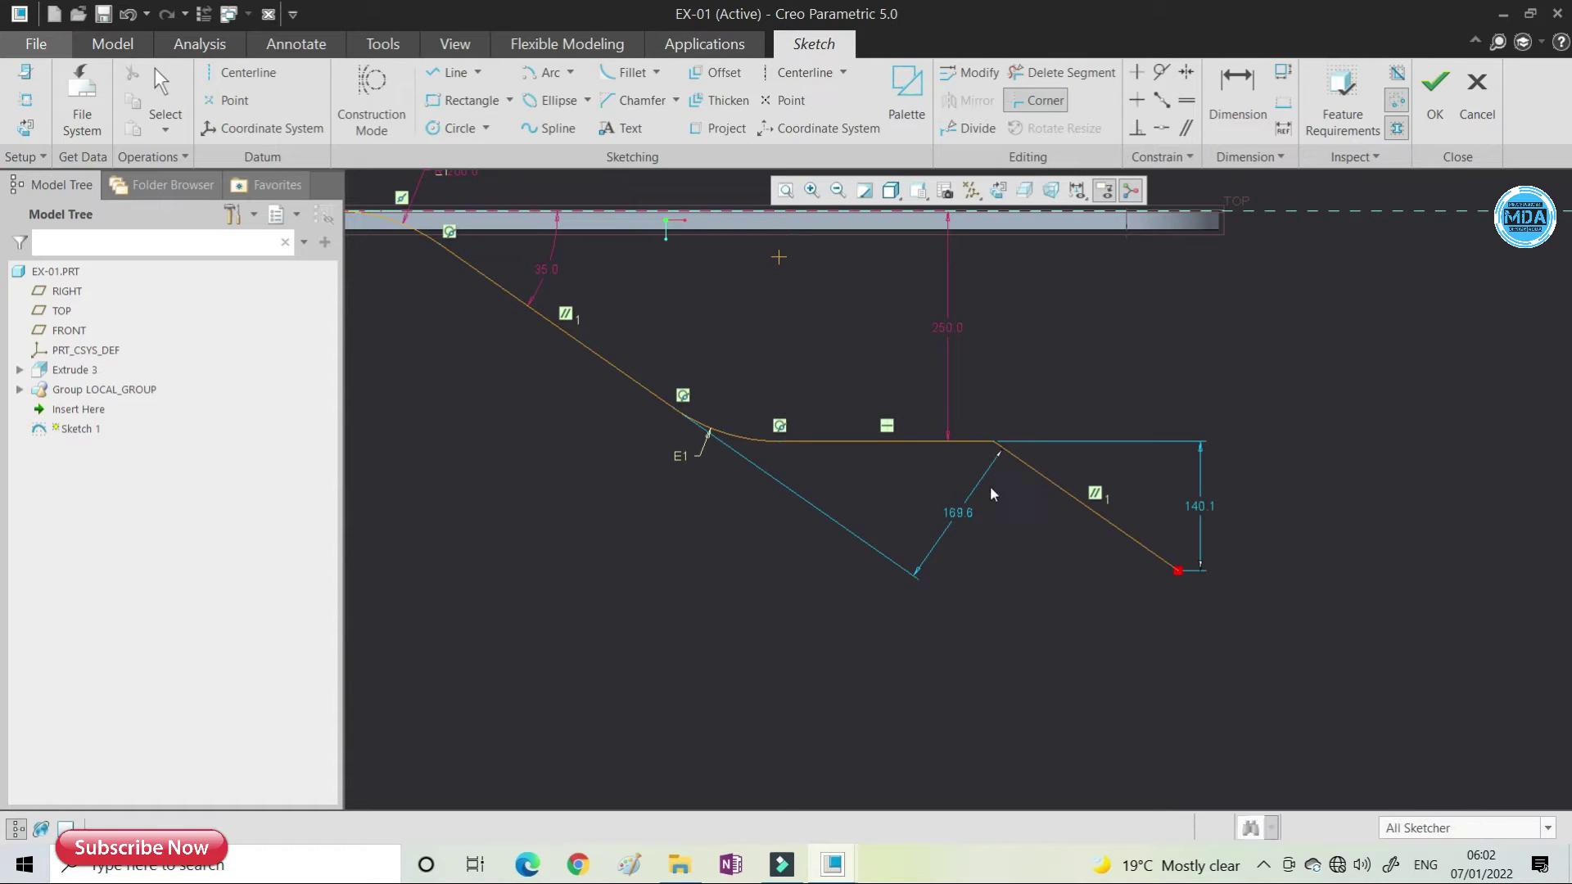
click(630, 72)
click(954, 442)
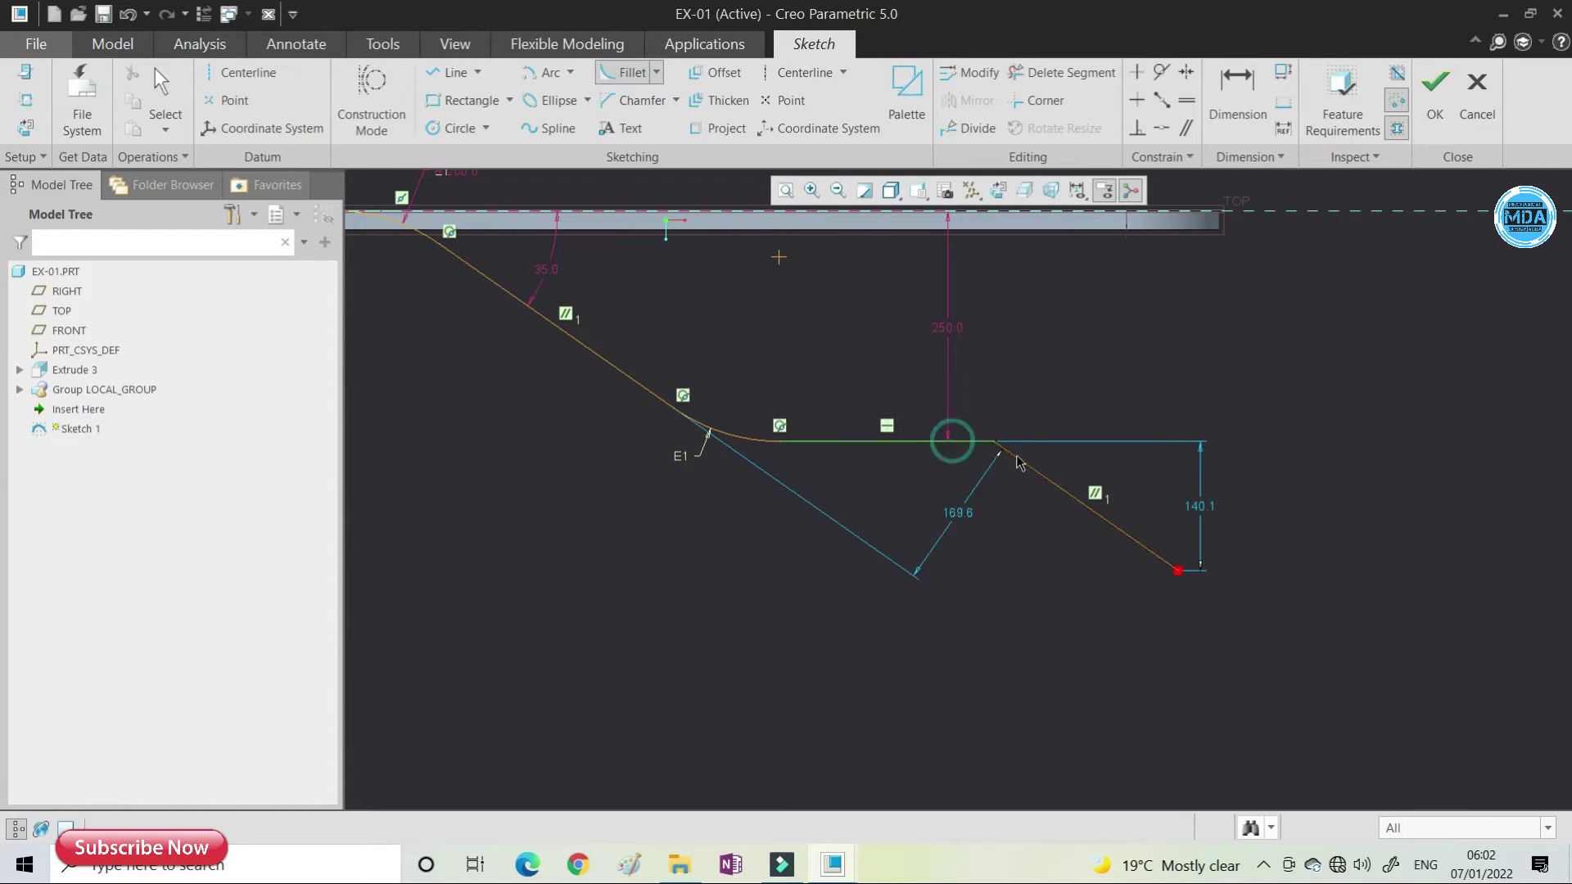
click(1019, 460)
middle_click(1015, 479)
click(1435, 81)
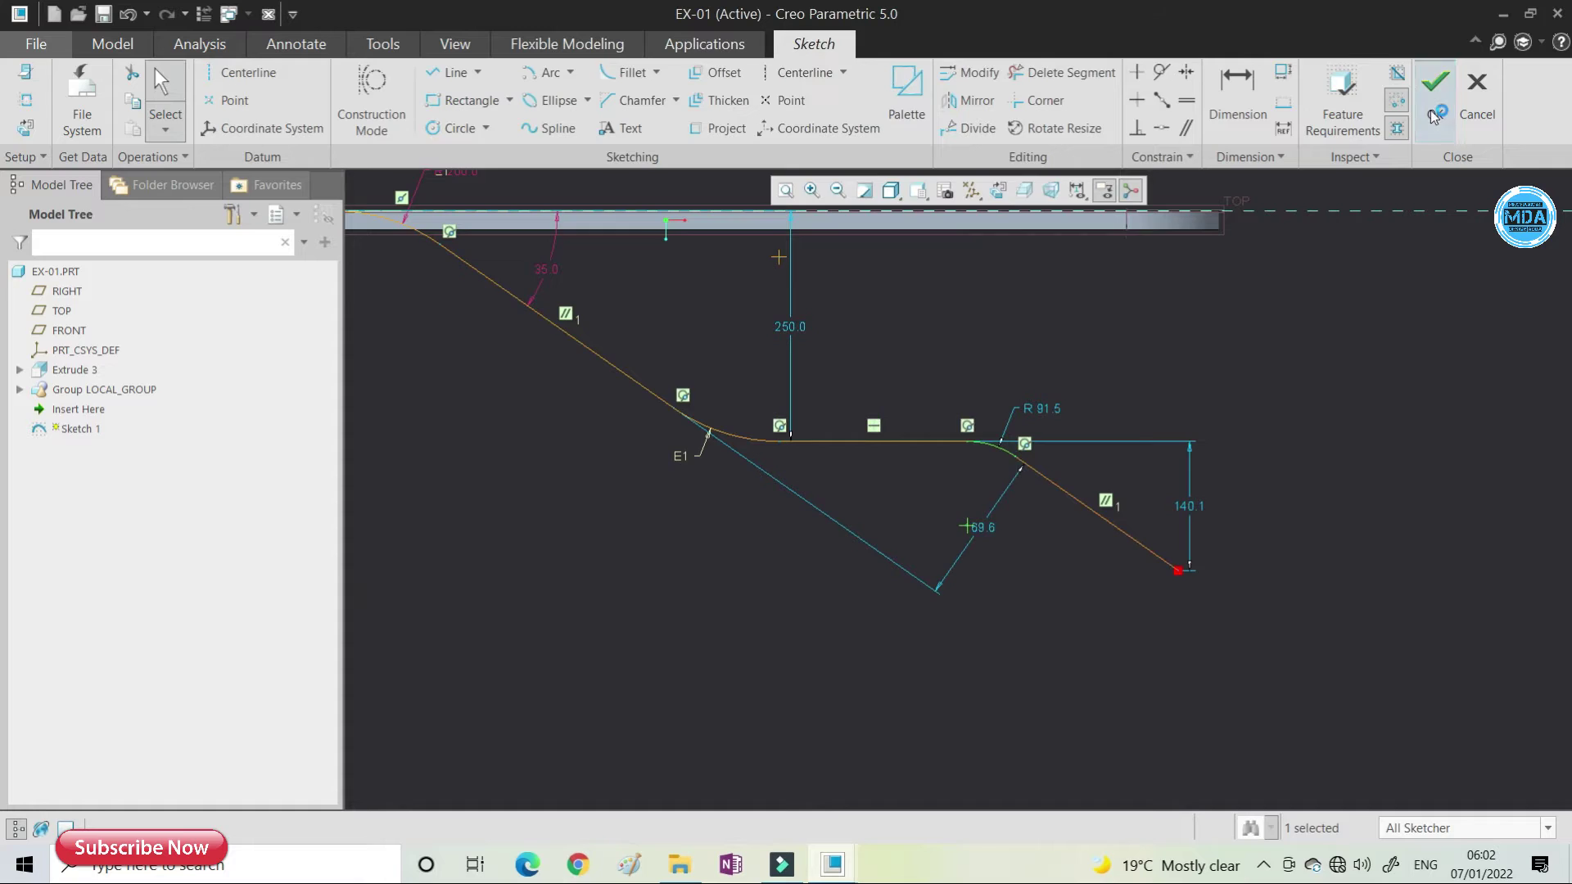
- Examine how the bent bar follows the modified spine curve, particularly at the round-hole end
scroll(1076, 375, up, 1)
middle_drag(1076, 374, 1028, 428)
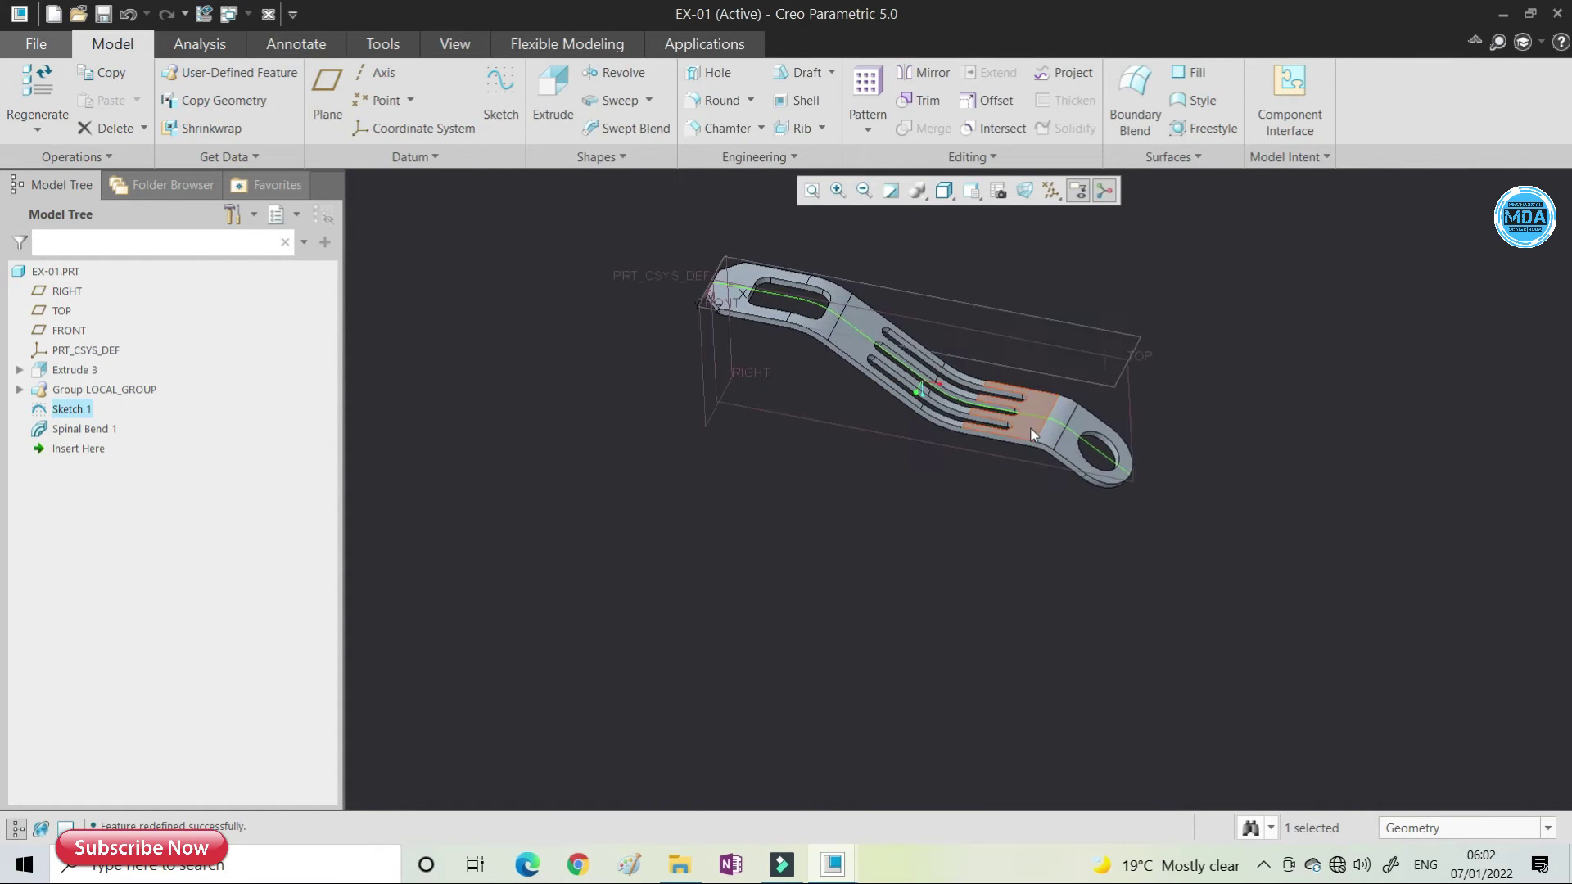
scroll(1044, 425, down, 3)
scroll(1026, 460, up, 3)
click(1230, 431)
scroll(978, 394, down, 2)
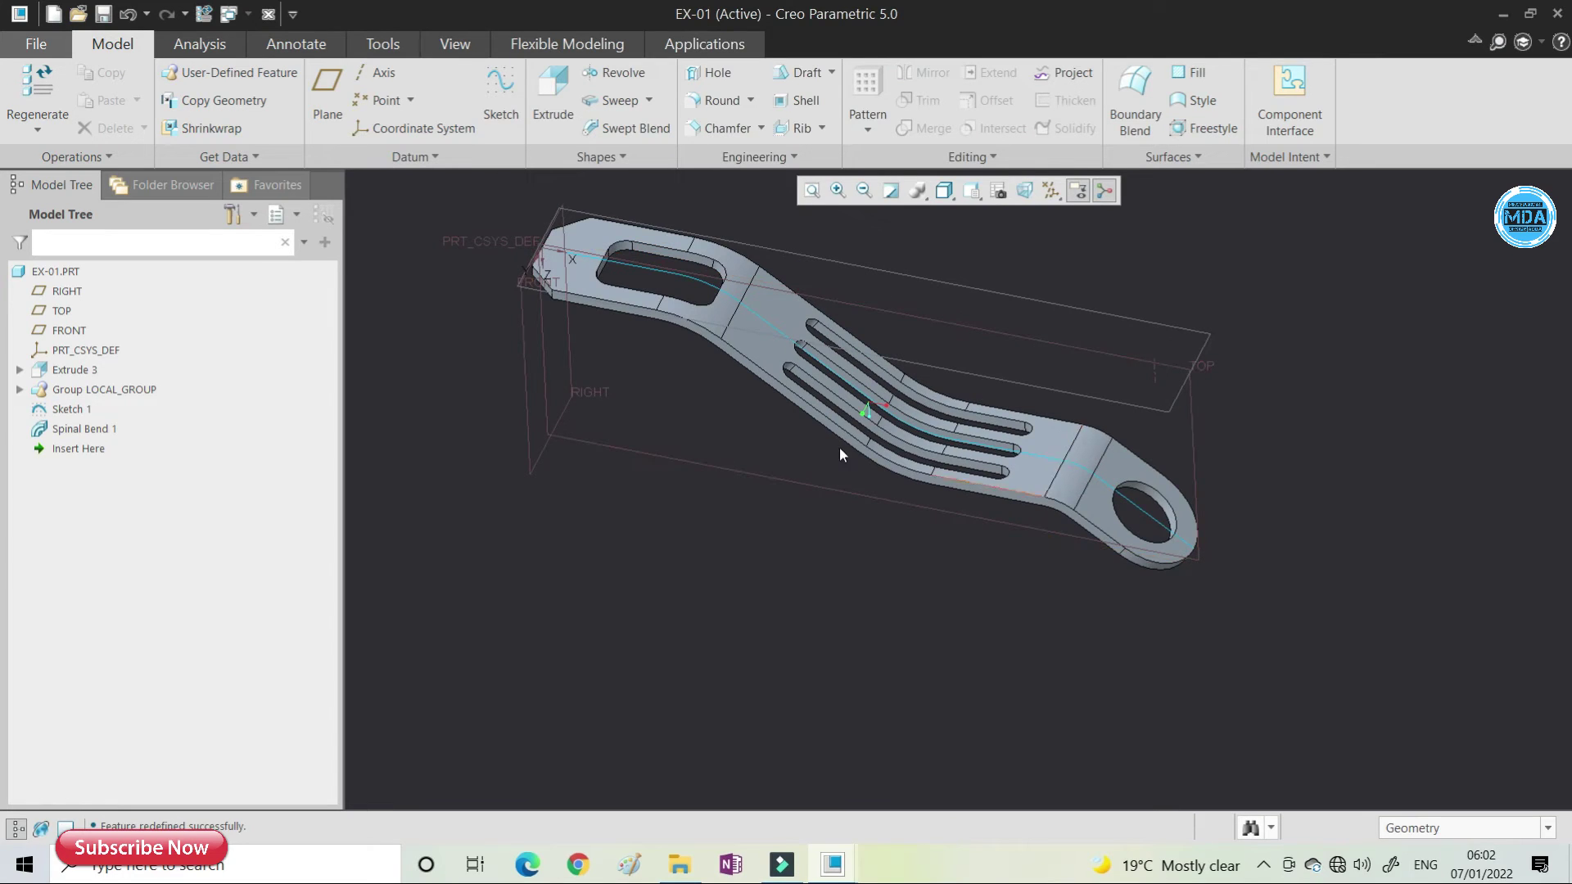
scroll(843, 442, up, 1)
scroll(876, 408, down, 2)
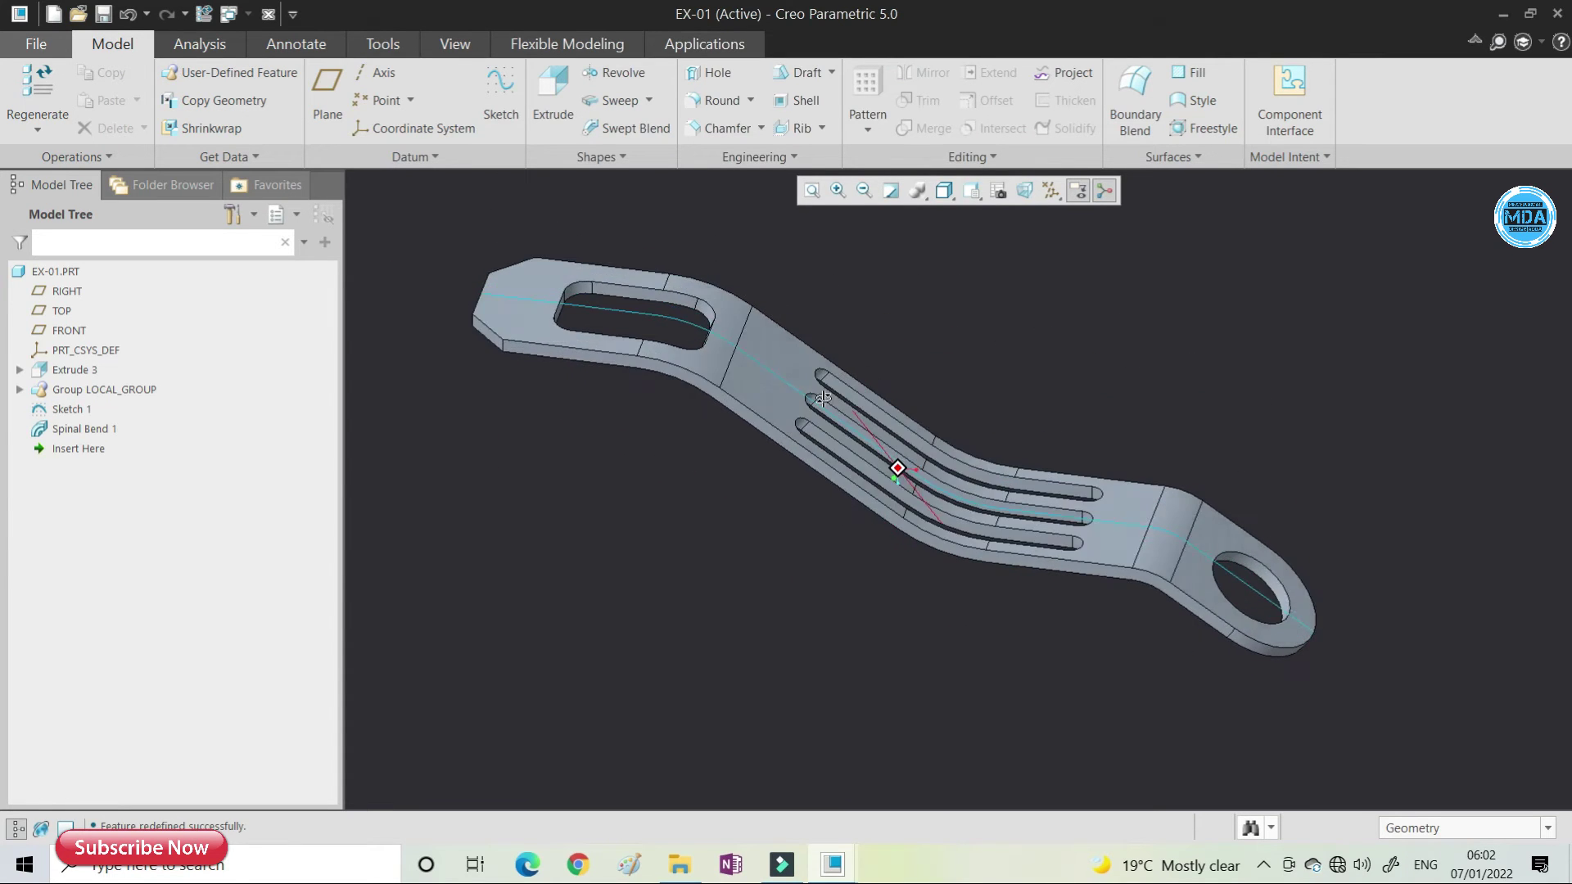
scroll(871, 435, up, 2)
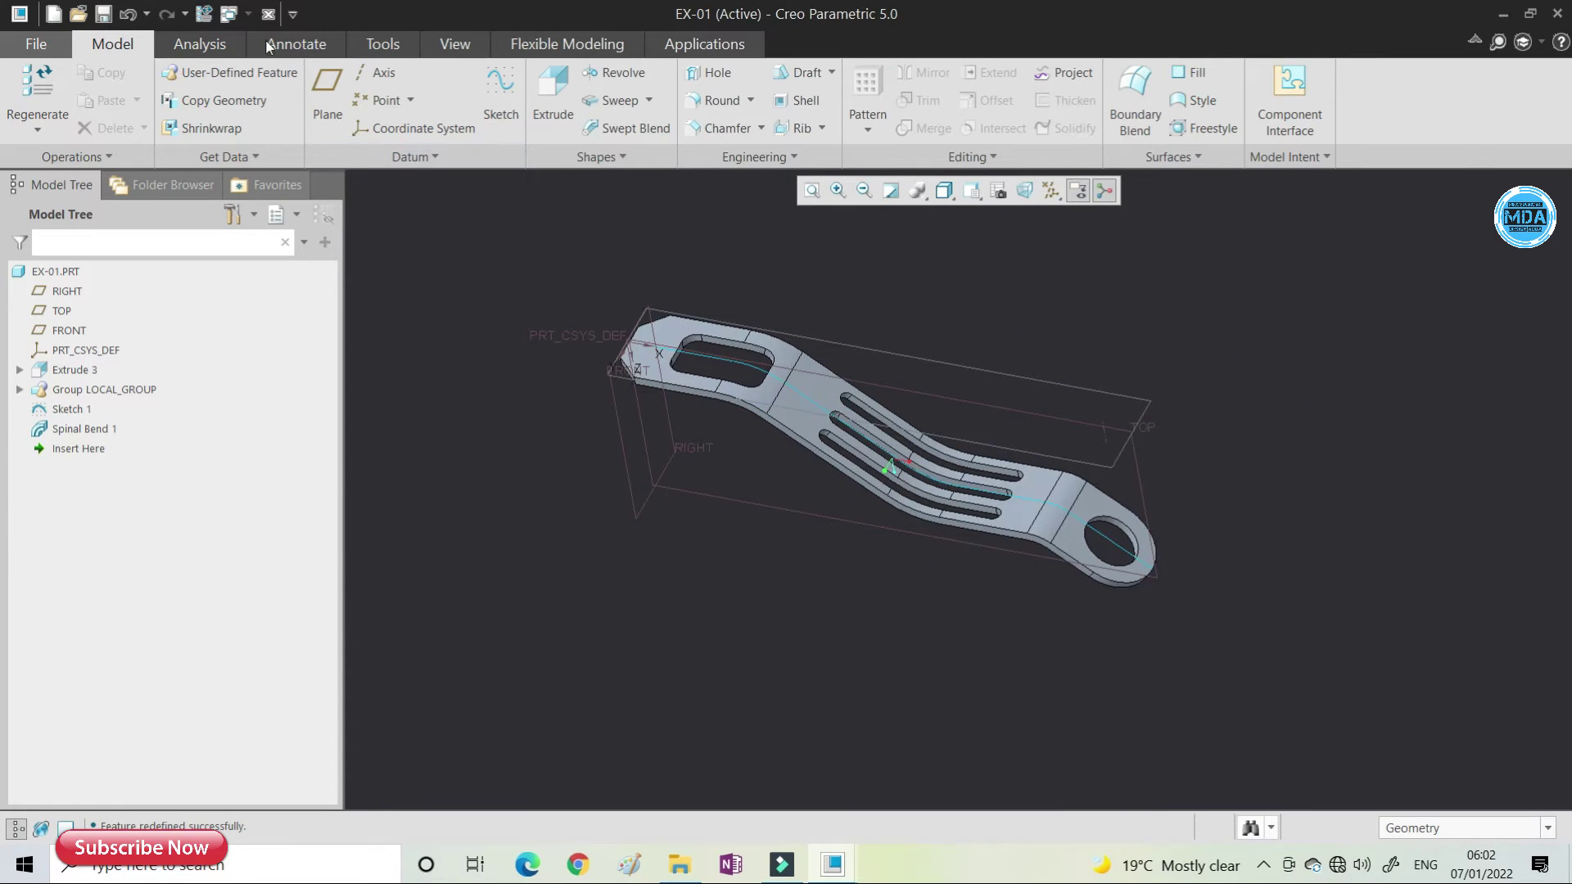
- Switch to the EX-02.PRT model and examine its ribbed belt loop
click(230, 16)
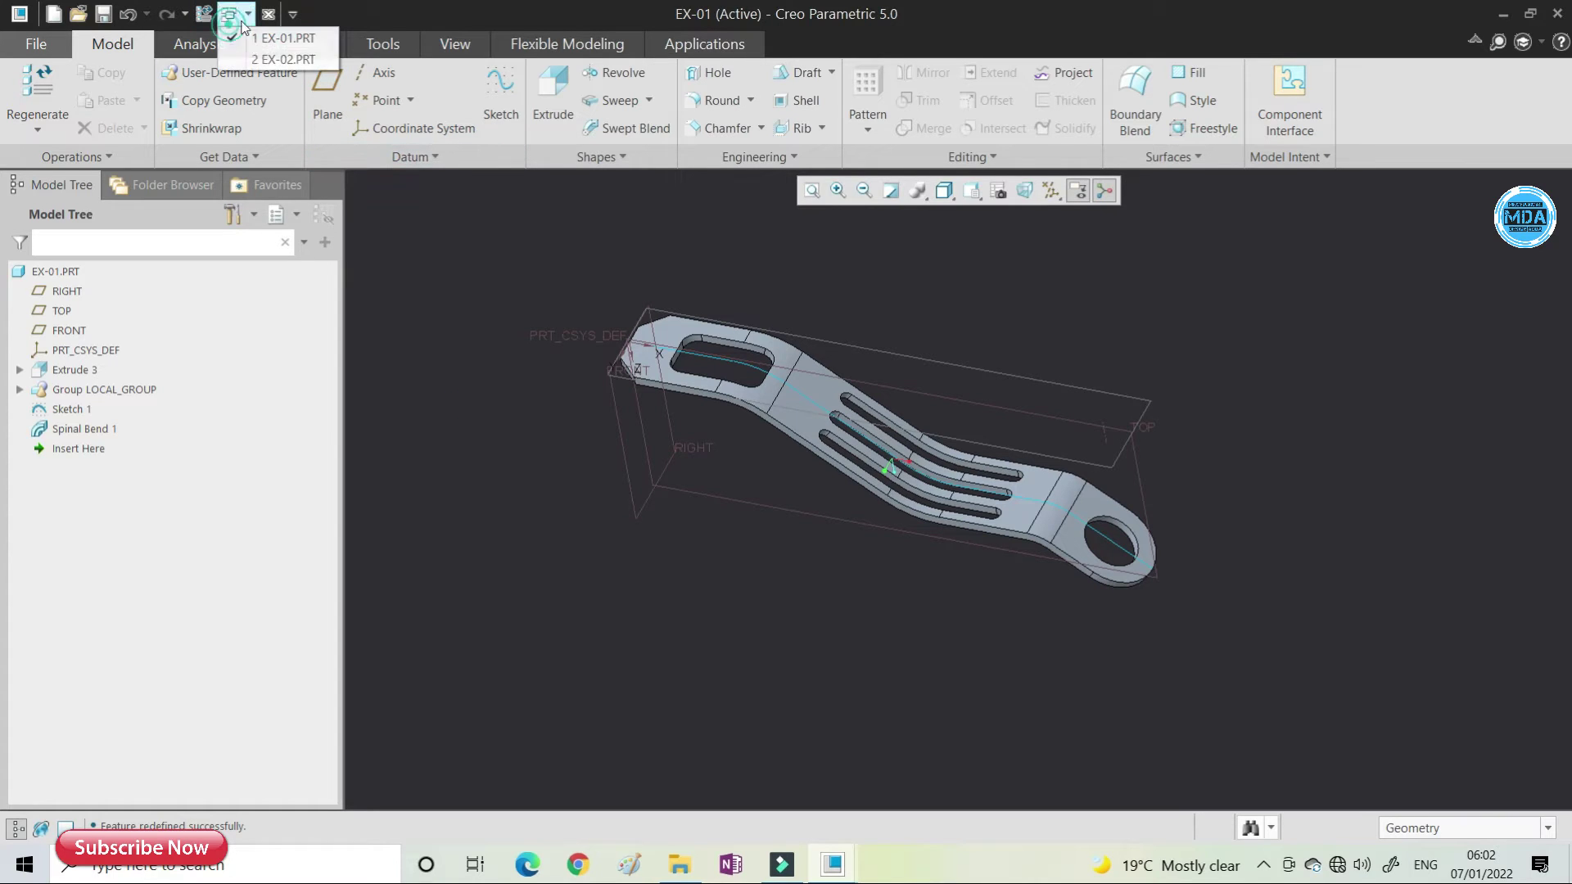
click(256, 62)
scroll(817, 352, up, 2)
scroll(876, 409, down, 3)
middle_drag(892, 375, 818, 342)
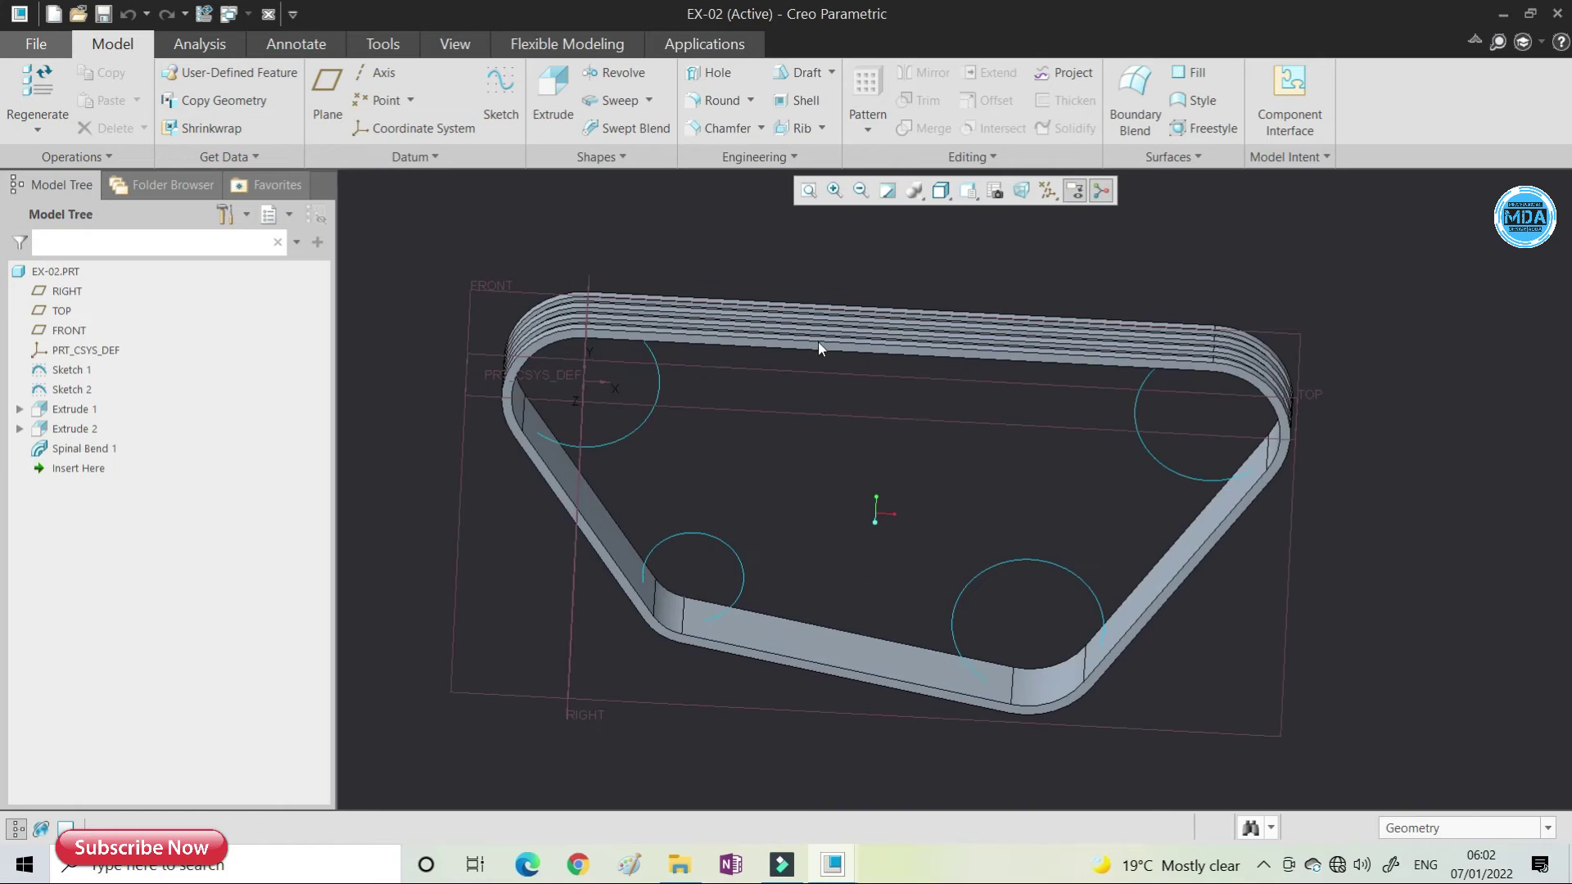
- Move the model's insertion point back to directly after Extrude 2
scroll(653, 306, up, 2)
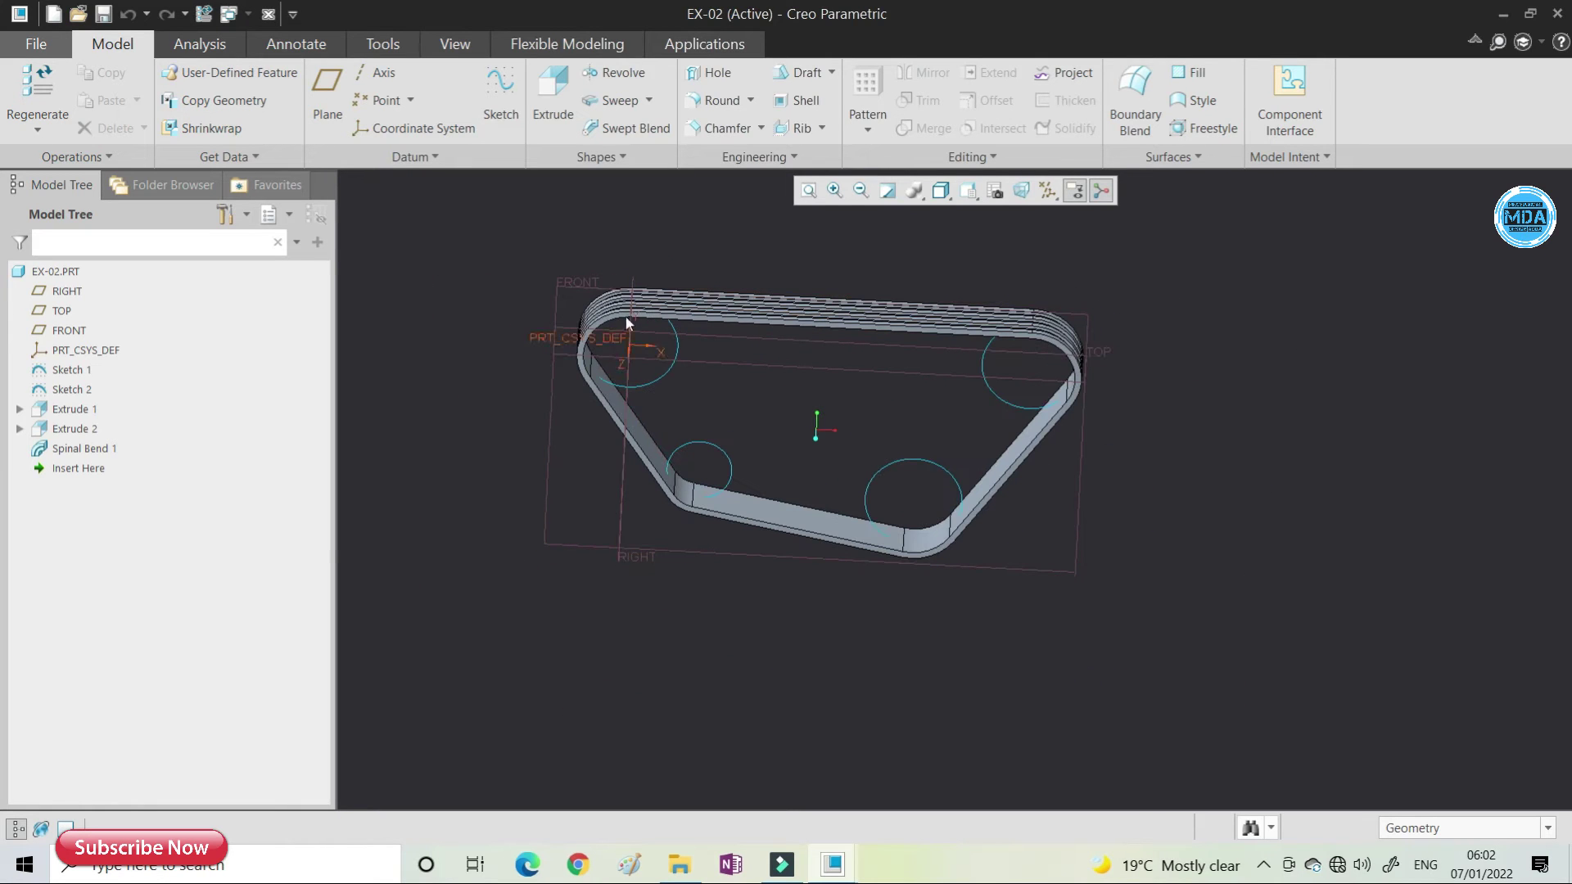
scroll(629, 318, down, 2)
middle_drag(702, 350, 690, 316)
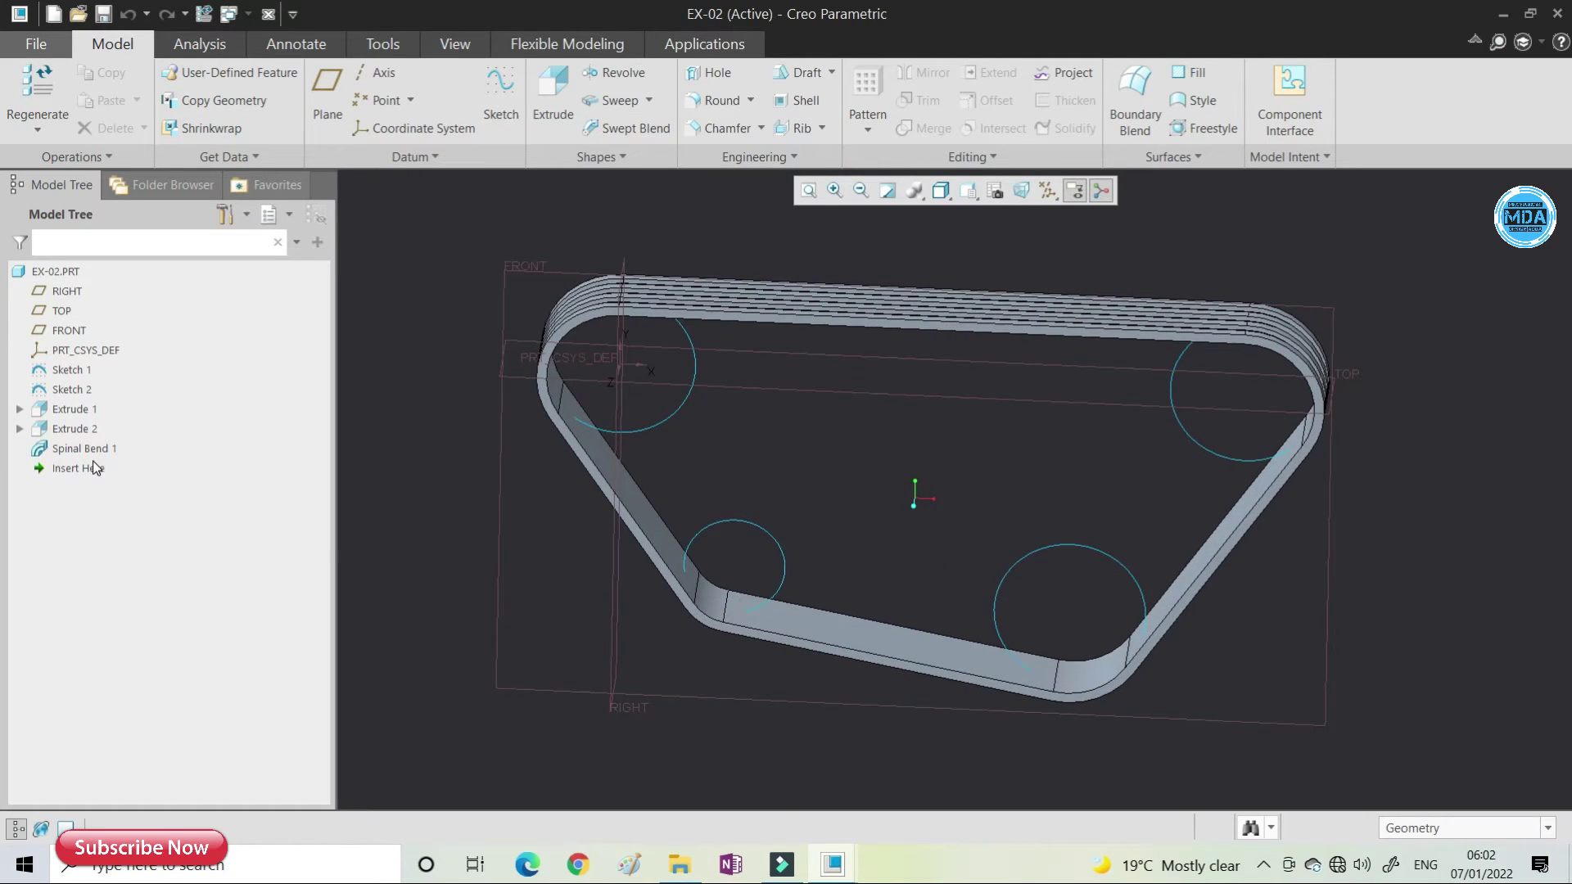
right_click(74, 428)
click(135, 460)
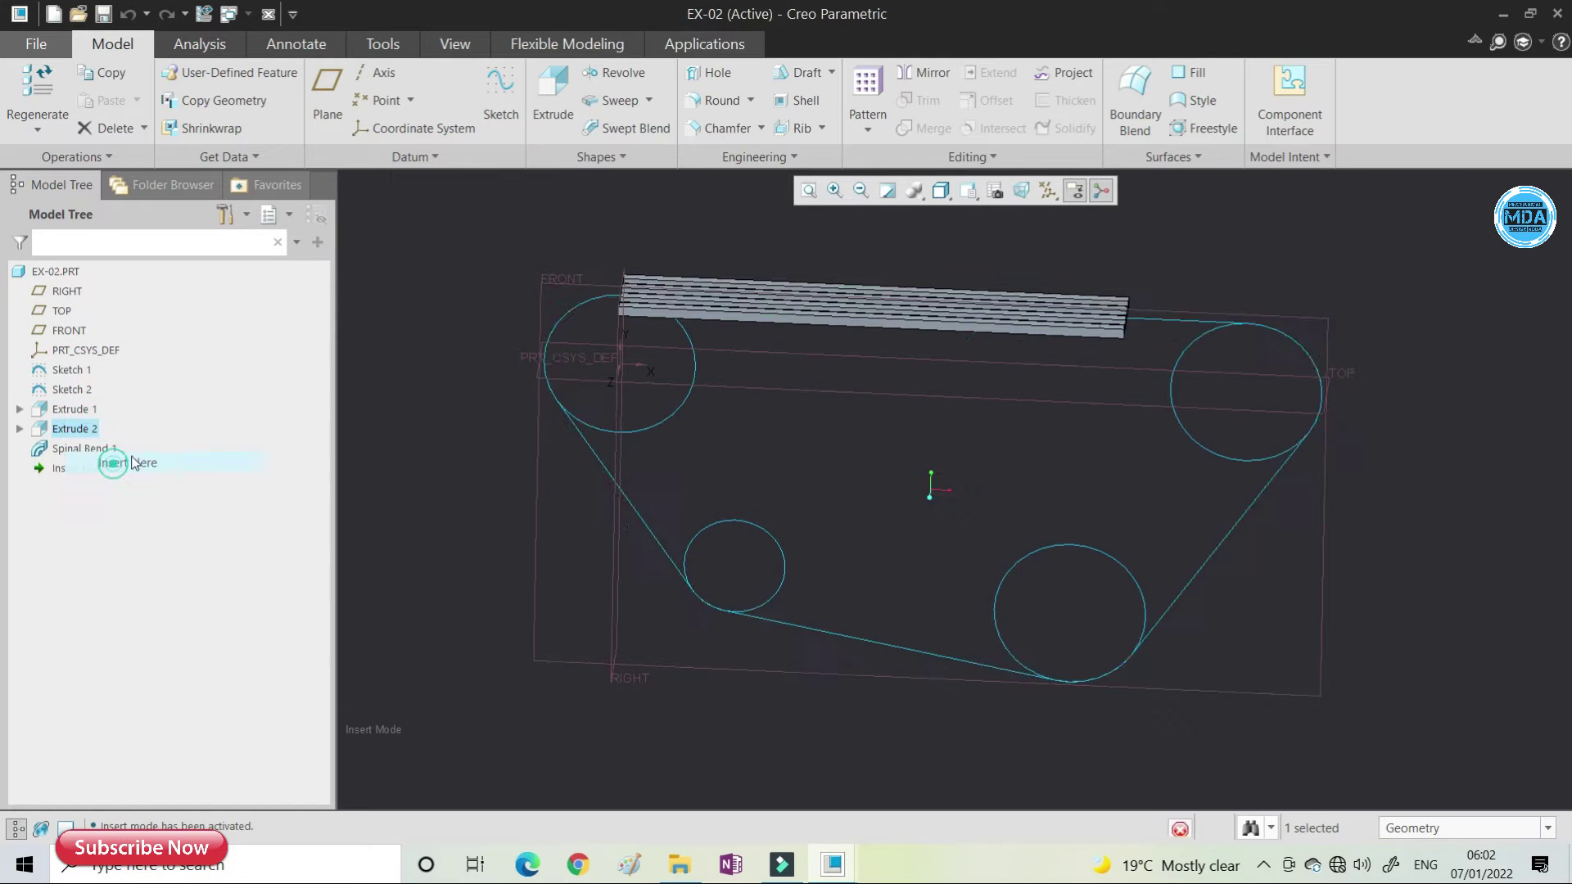
- Identify the four circles of Sketch 1 and the belt path of Sketch 2, and hide Sketch 1
scroll(793, 375, down, 2)
mouse_move(793, 375)
middle_down()
mouse_move(803, 352)
mouse_move(825, 378)
mouse_move(790, 367)
middle_up()
click(67, 370)
mouse_move(993, 390)
middle_down()
mouse_move(975, 354)
mouse_move(928, 358)
mouse_move(990, 344)
mouse_move(961, 370)
middle_up()
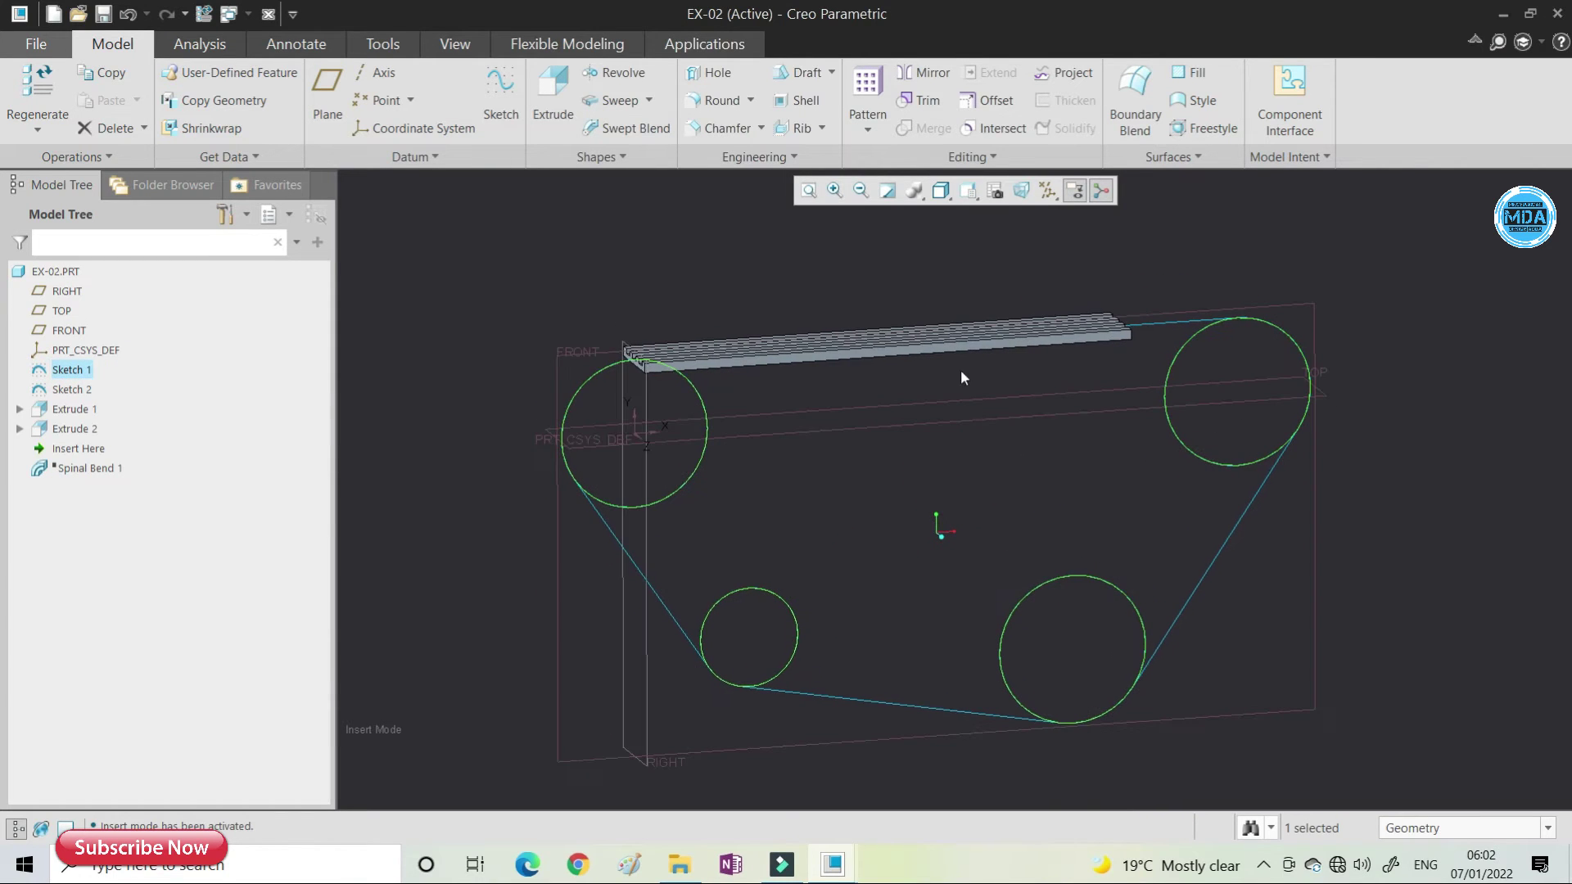
click(1159, 322)
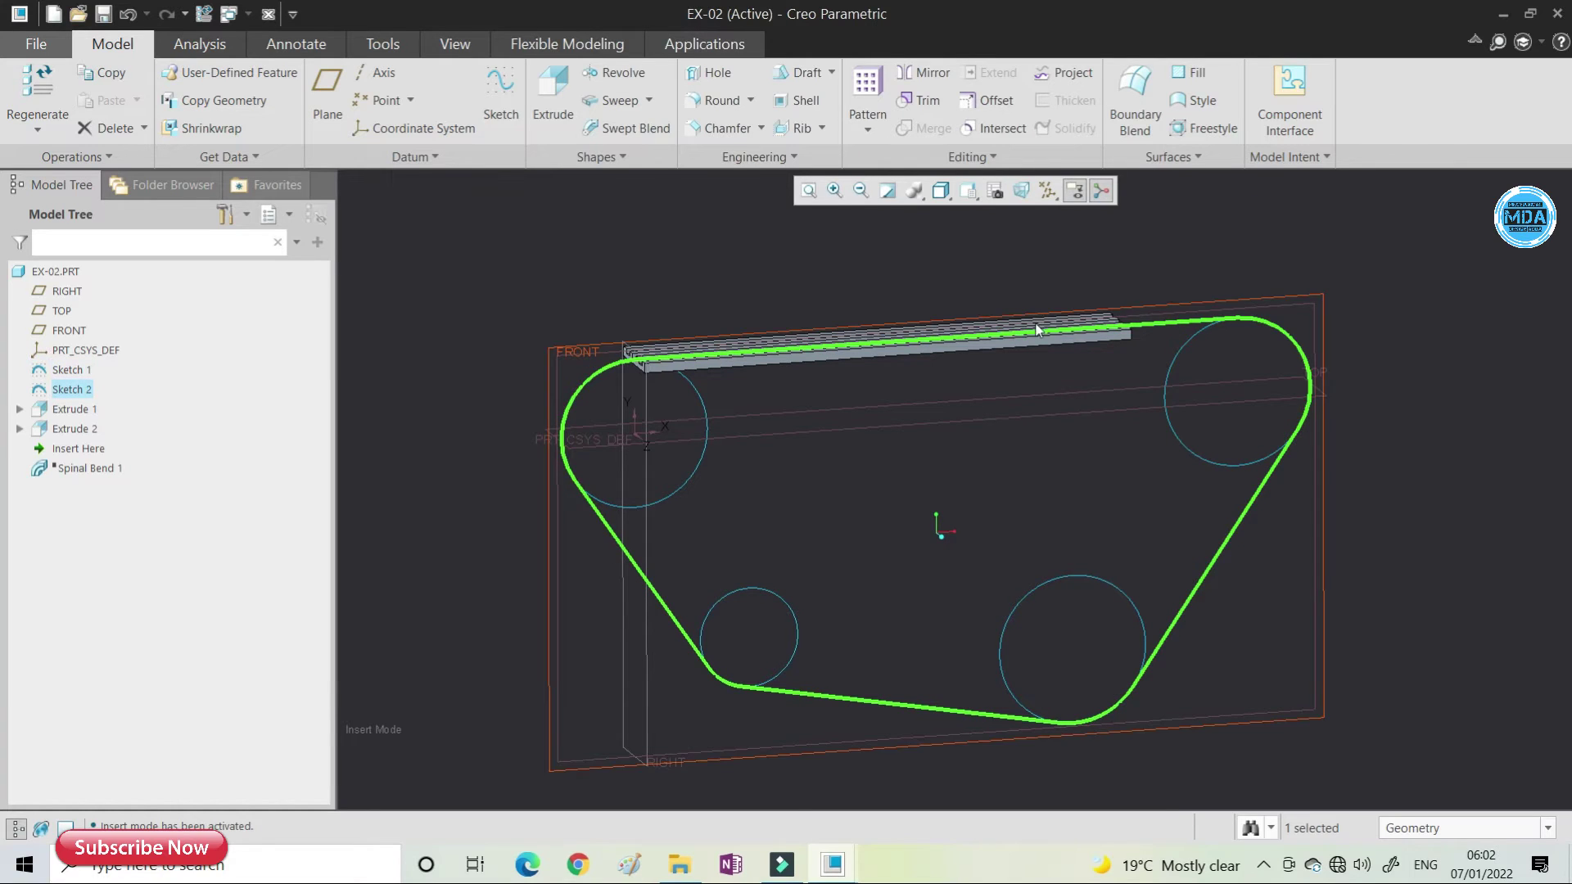
click(70, 370)
click(92, 310)
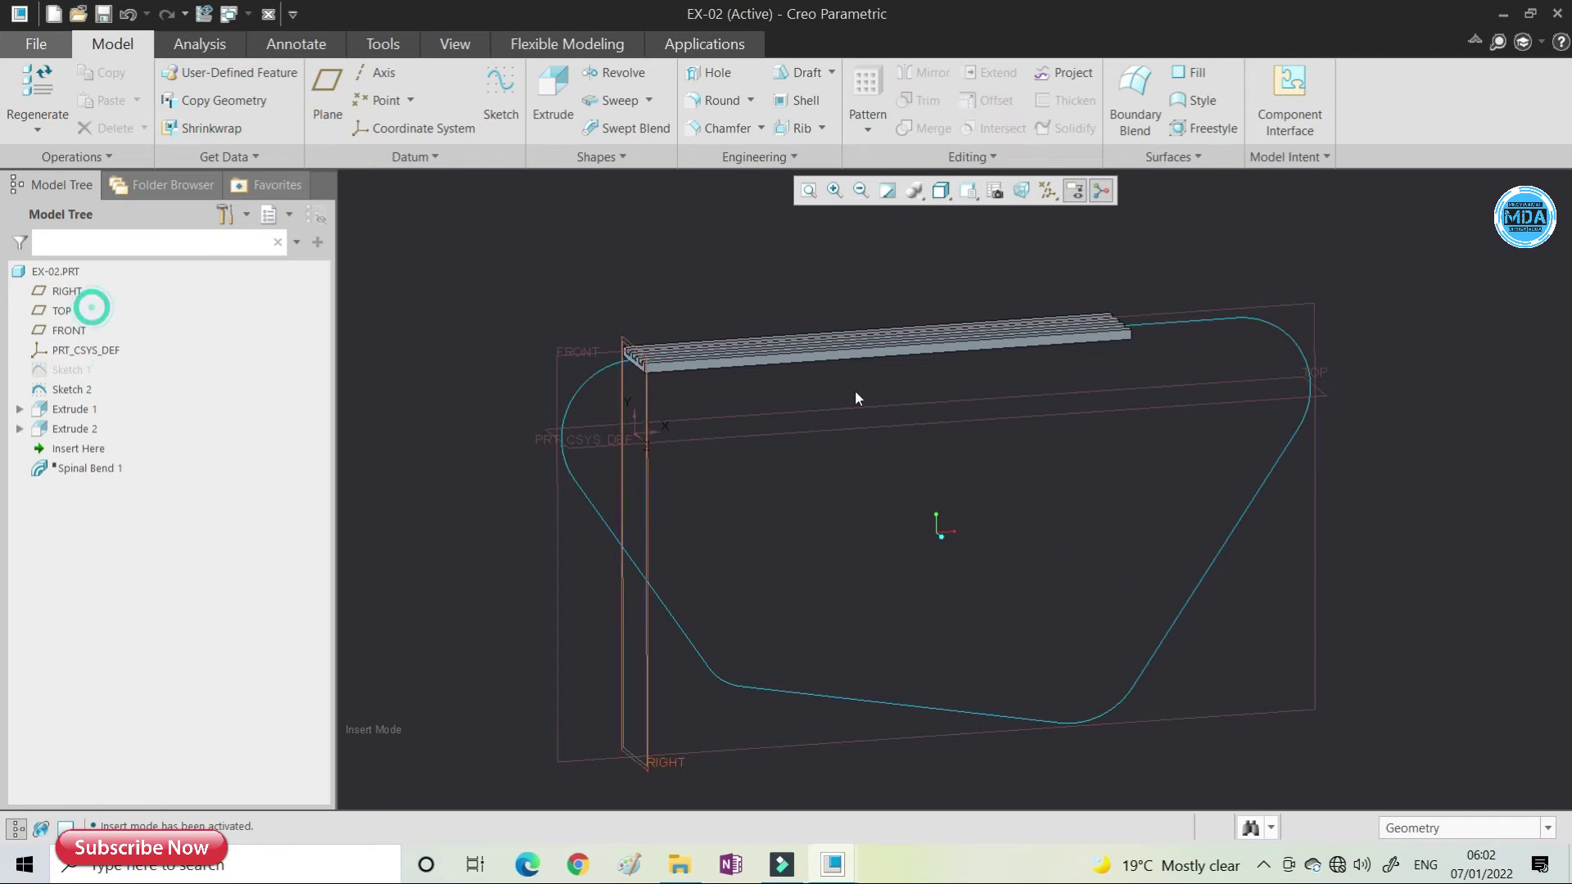
- Examine the closed belt path of Sketch 2 in relation to the straight ribbed bar
scroll(872, 388, up, 3)
middle_drag(910, 386, 919, 402)
scroll(1072, 370, down, 1)
scroll(1068, 369, up, 3)
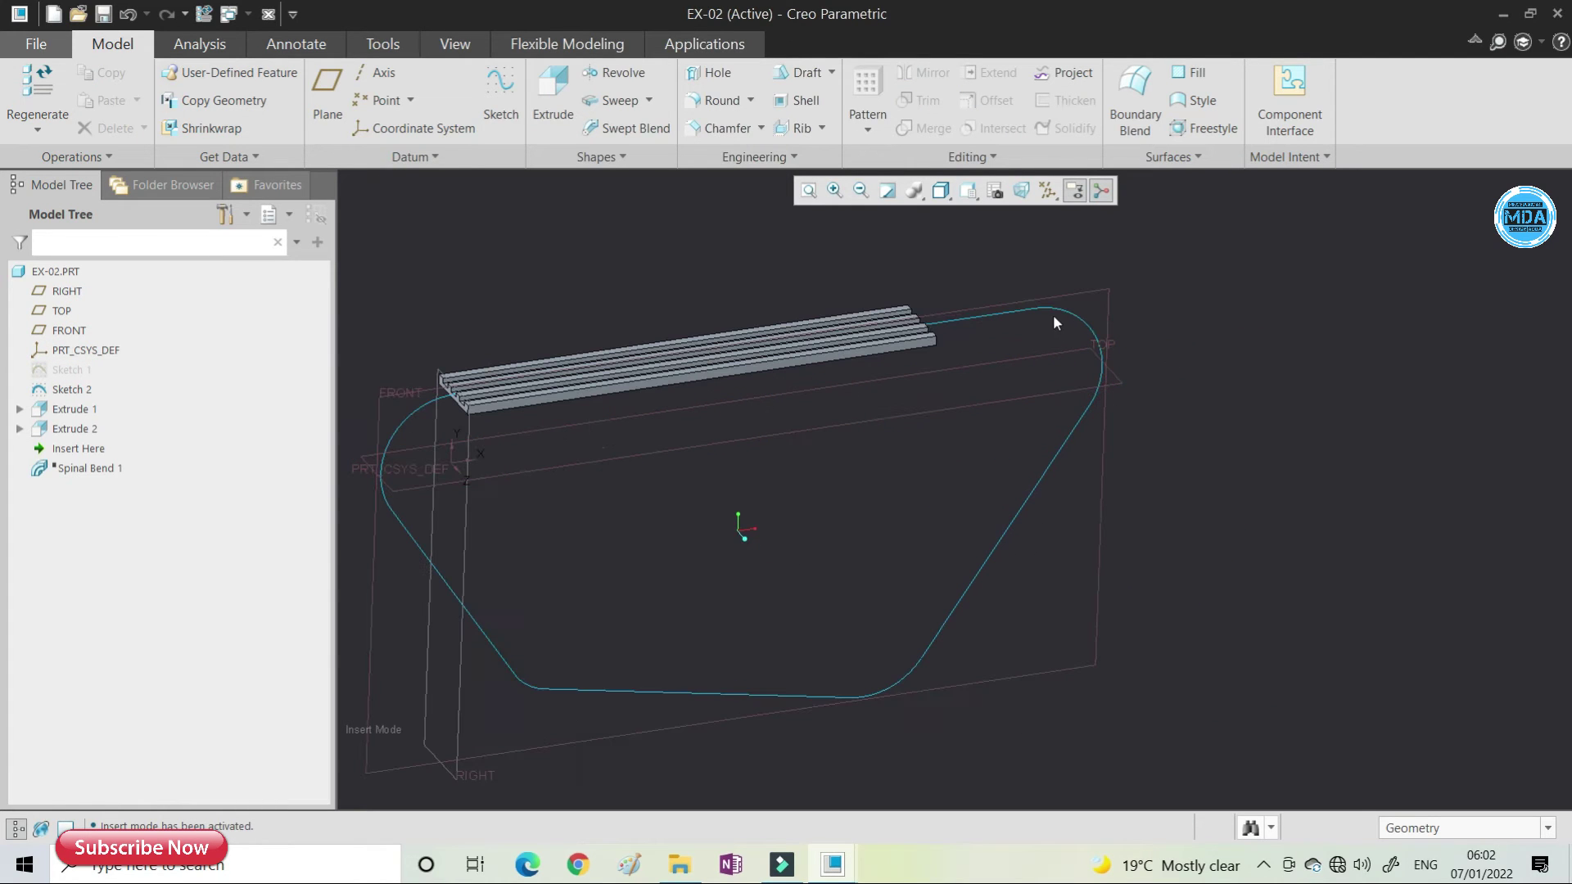
click(1049, 309)
scroll(1056, 310, up, 3)
scroll(848, 345, down, 2)
mouse_move(848, 345)
middle_down()
mouse_move(876, 375)
mouse_move(871, 361)
middle_up()
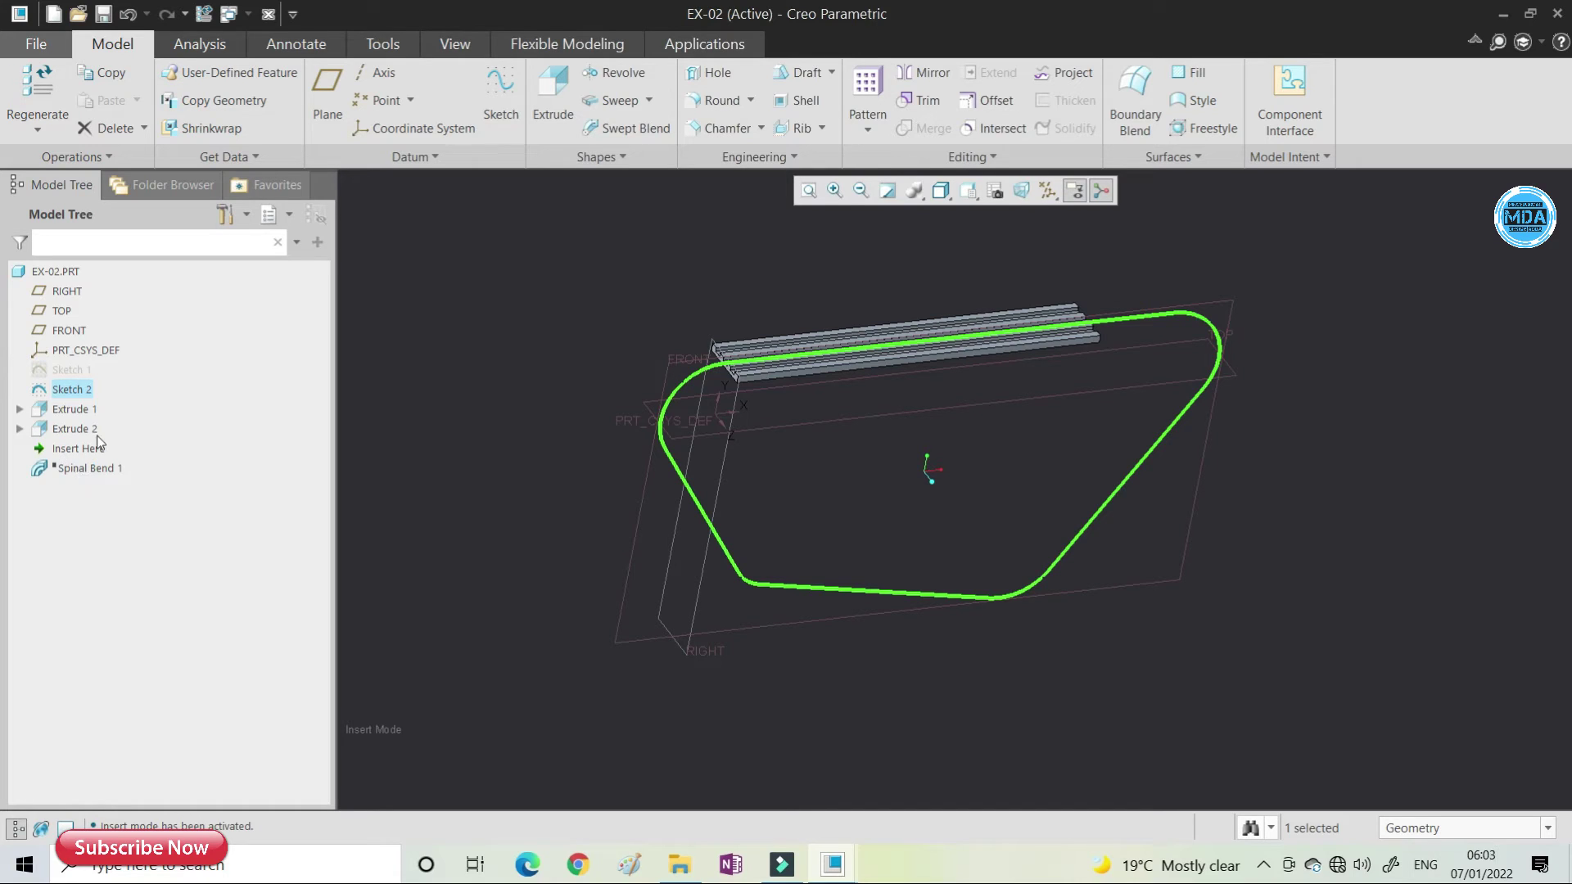
click(622, 306)
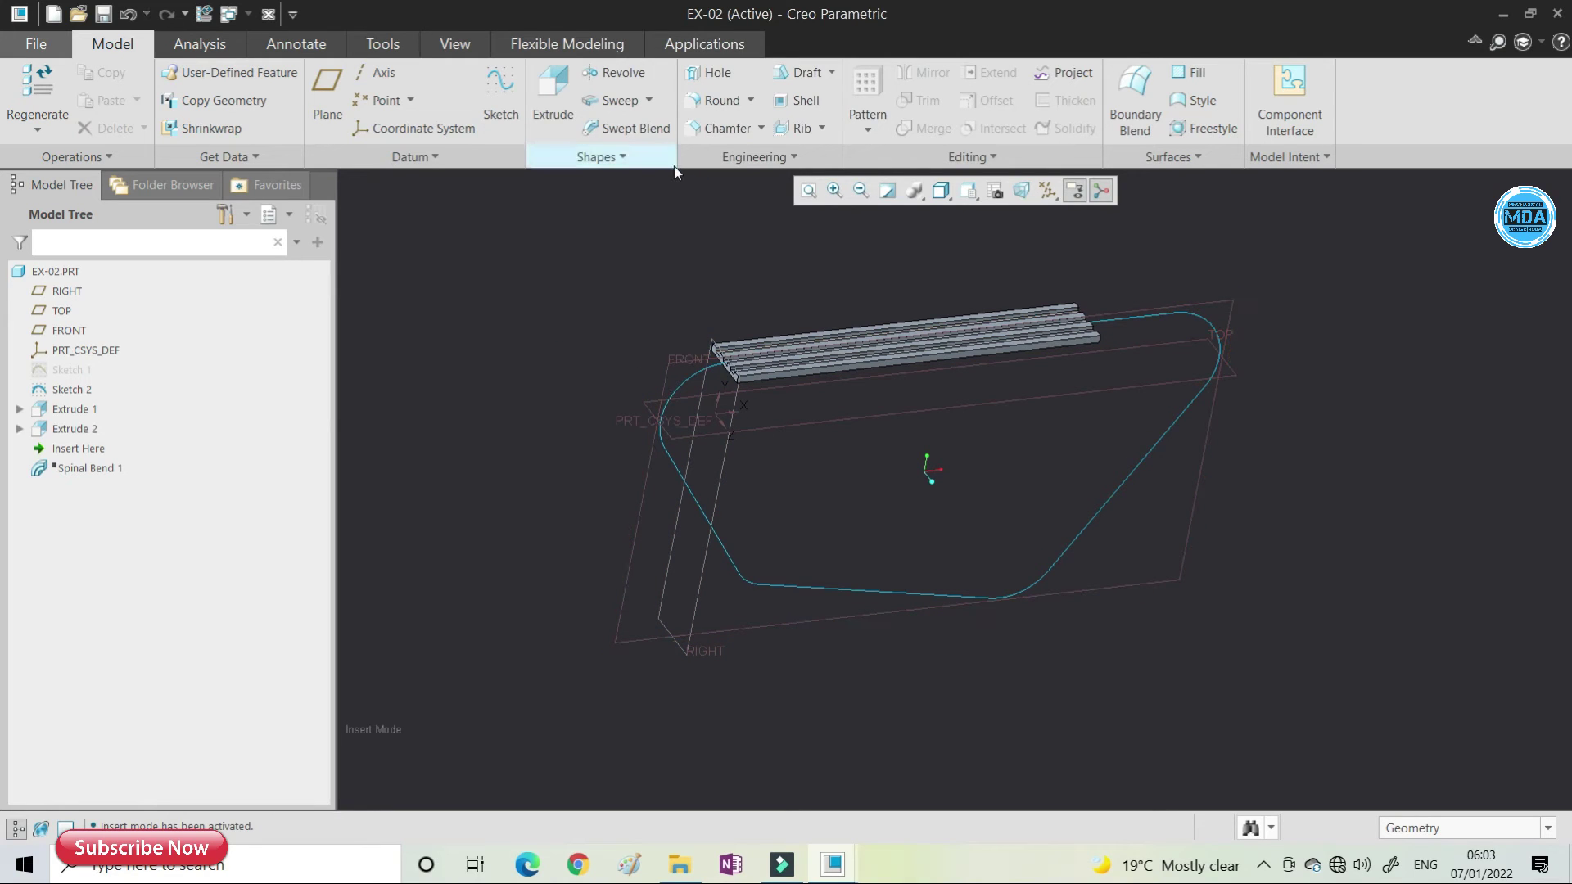
- Start a Spinal Bend with the closed Sketch 2 curve as the spine and the ribbed bar as the solid bend geometry
click(717, 159)
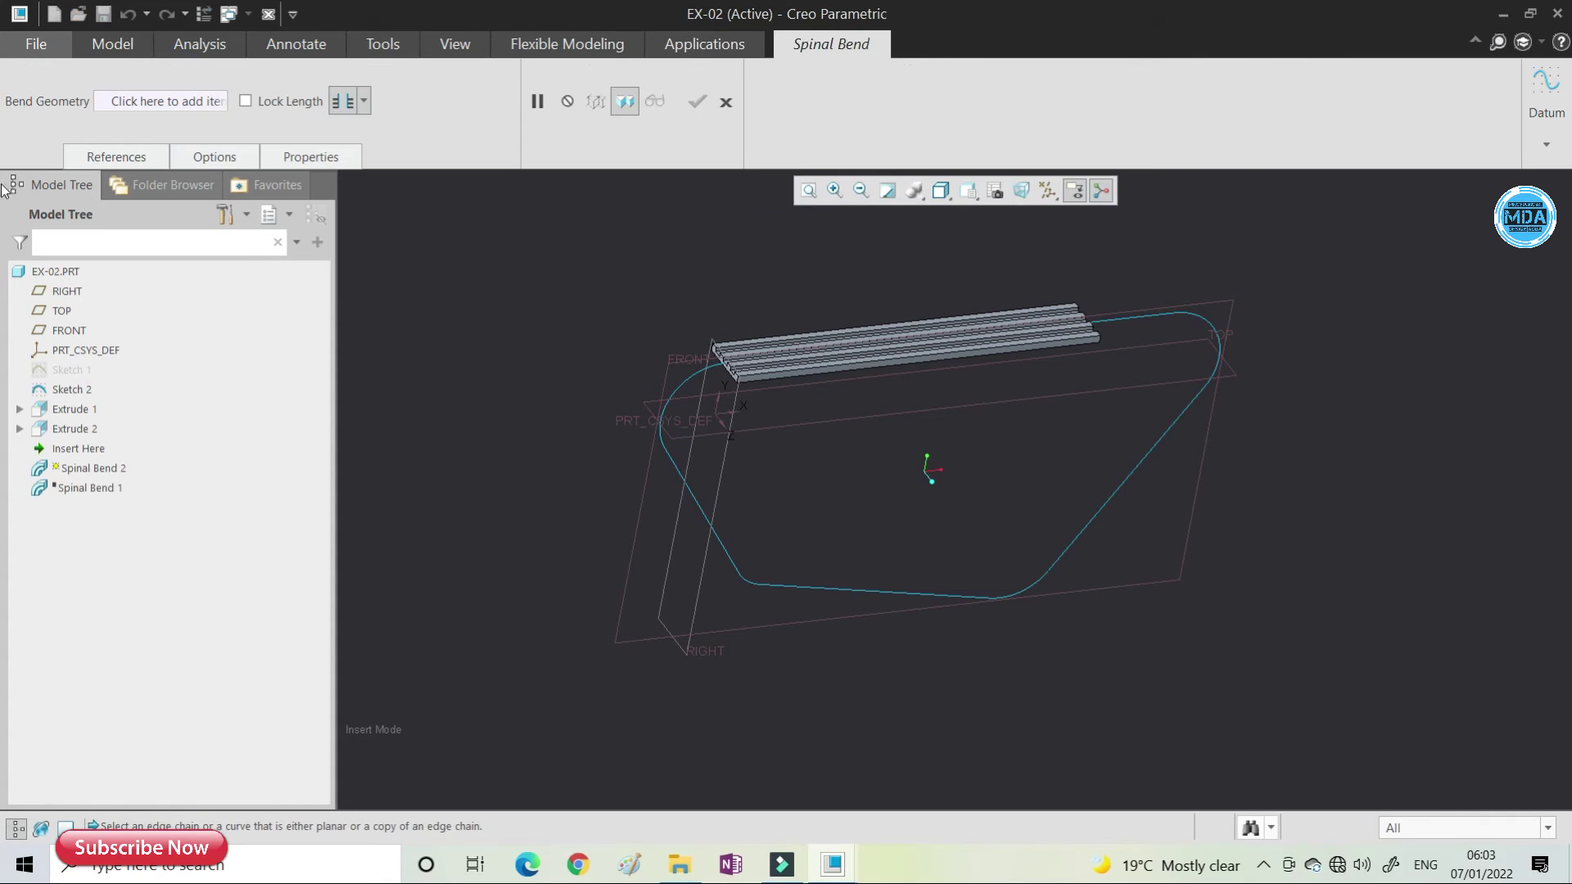
click(137, 158)
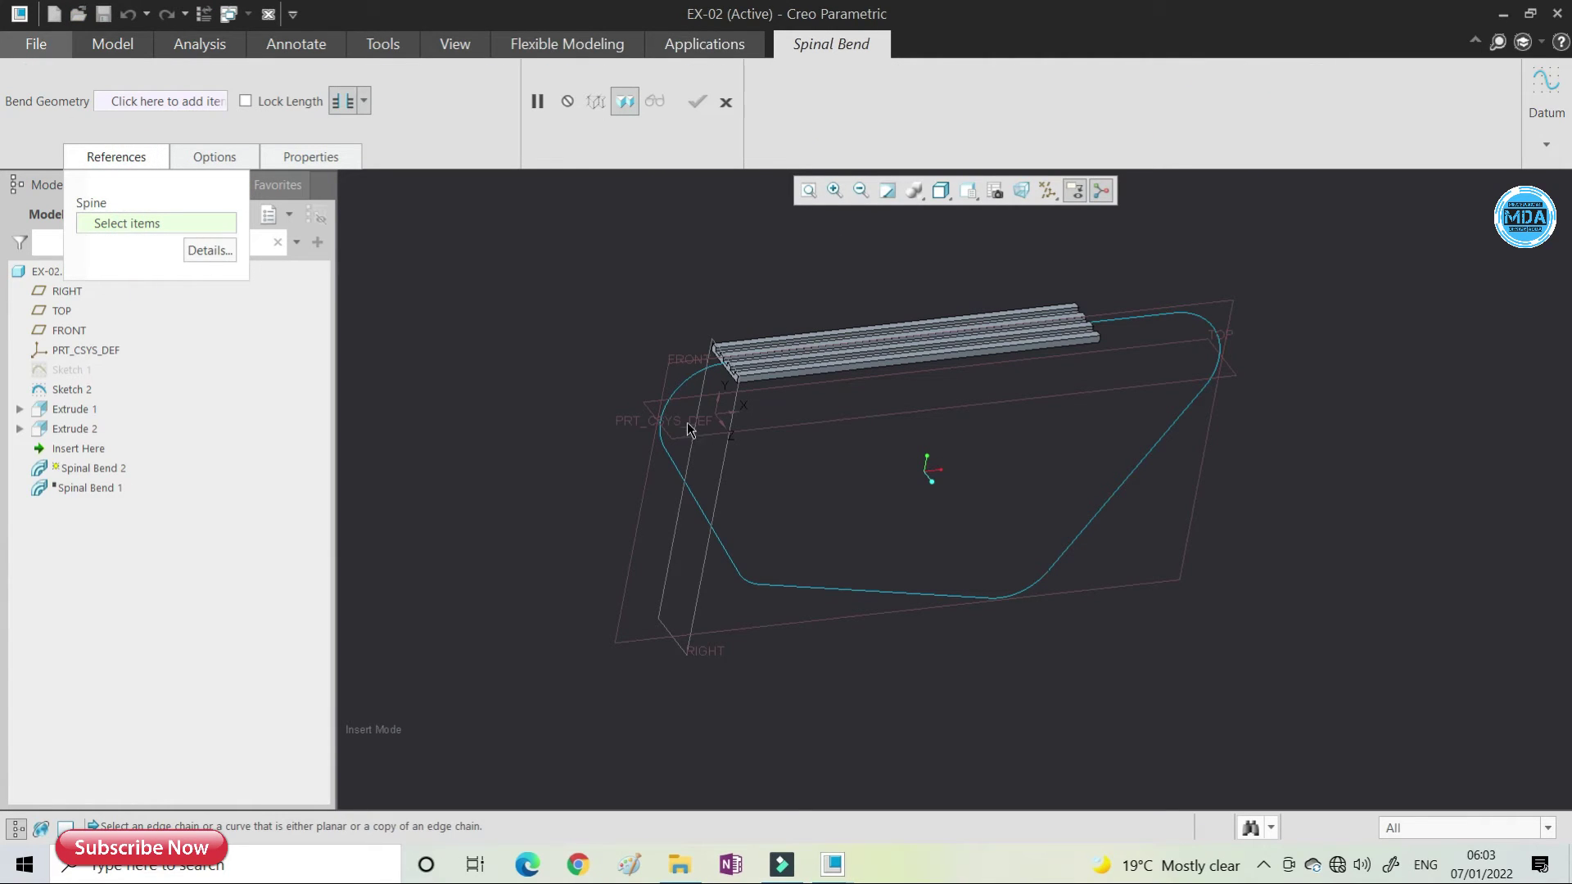
click(677, 392)
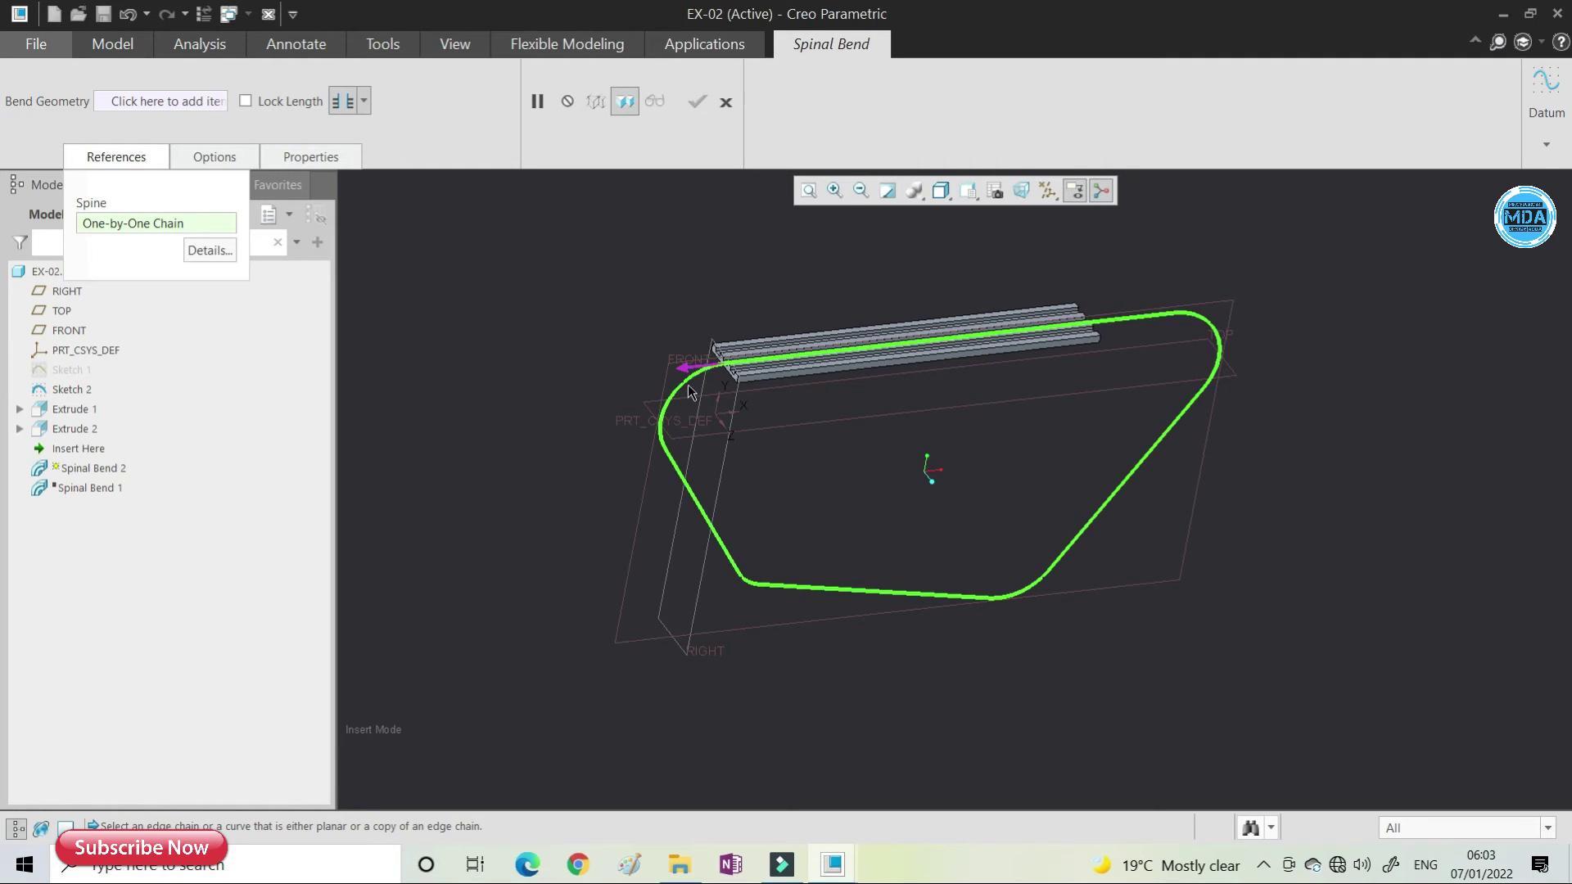
click(180, 101)
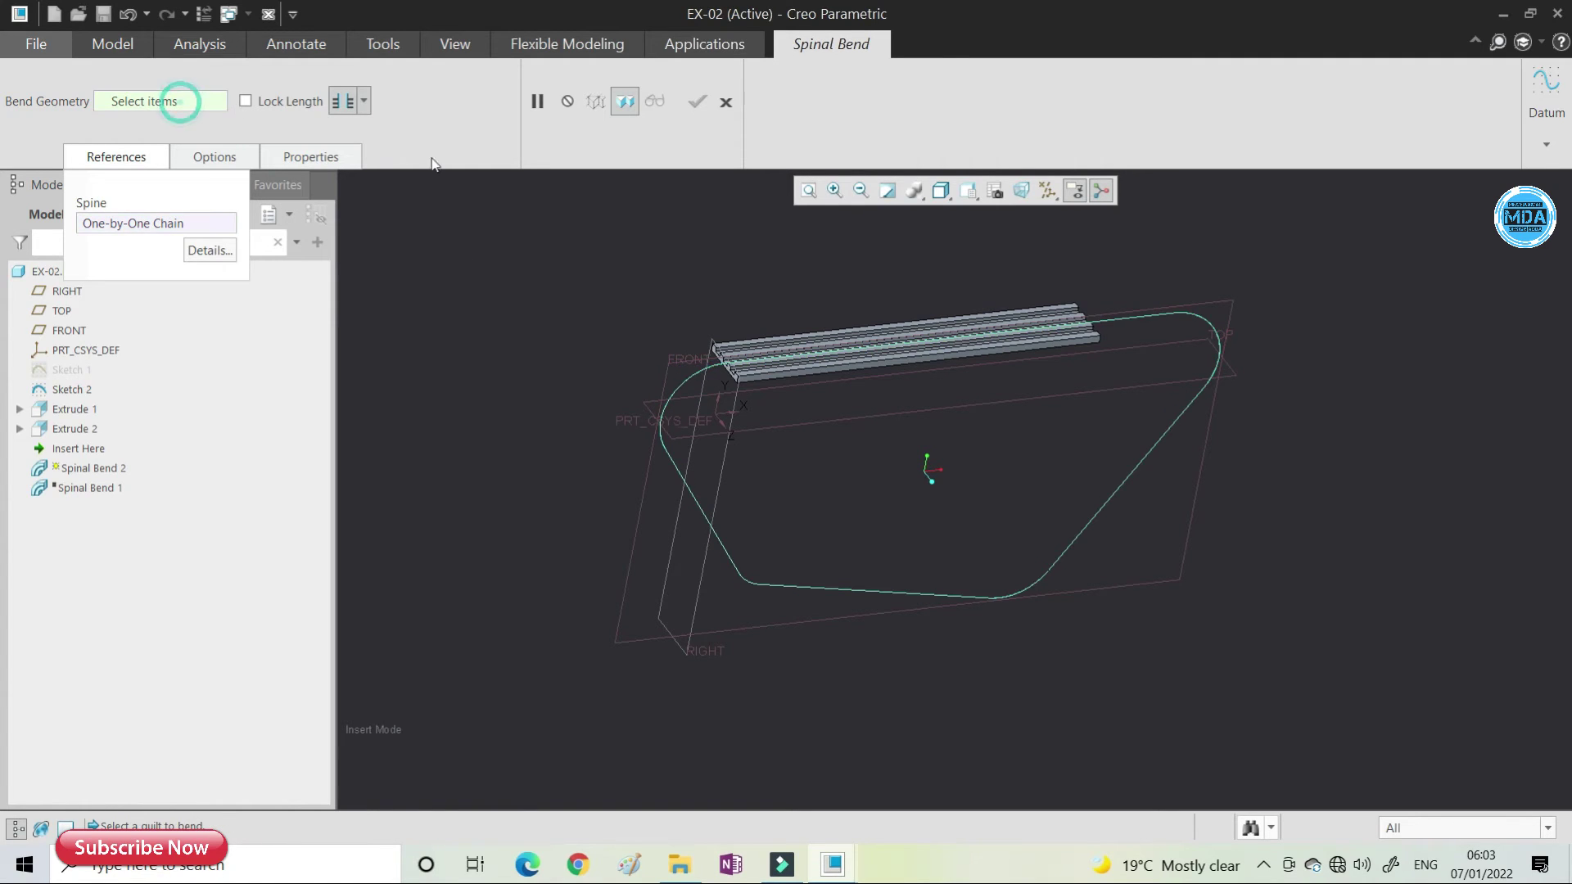
click(834, 365)
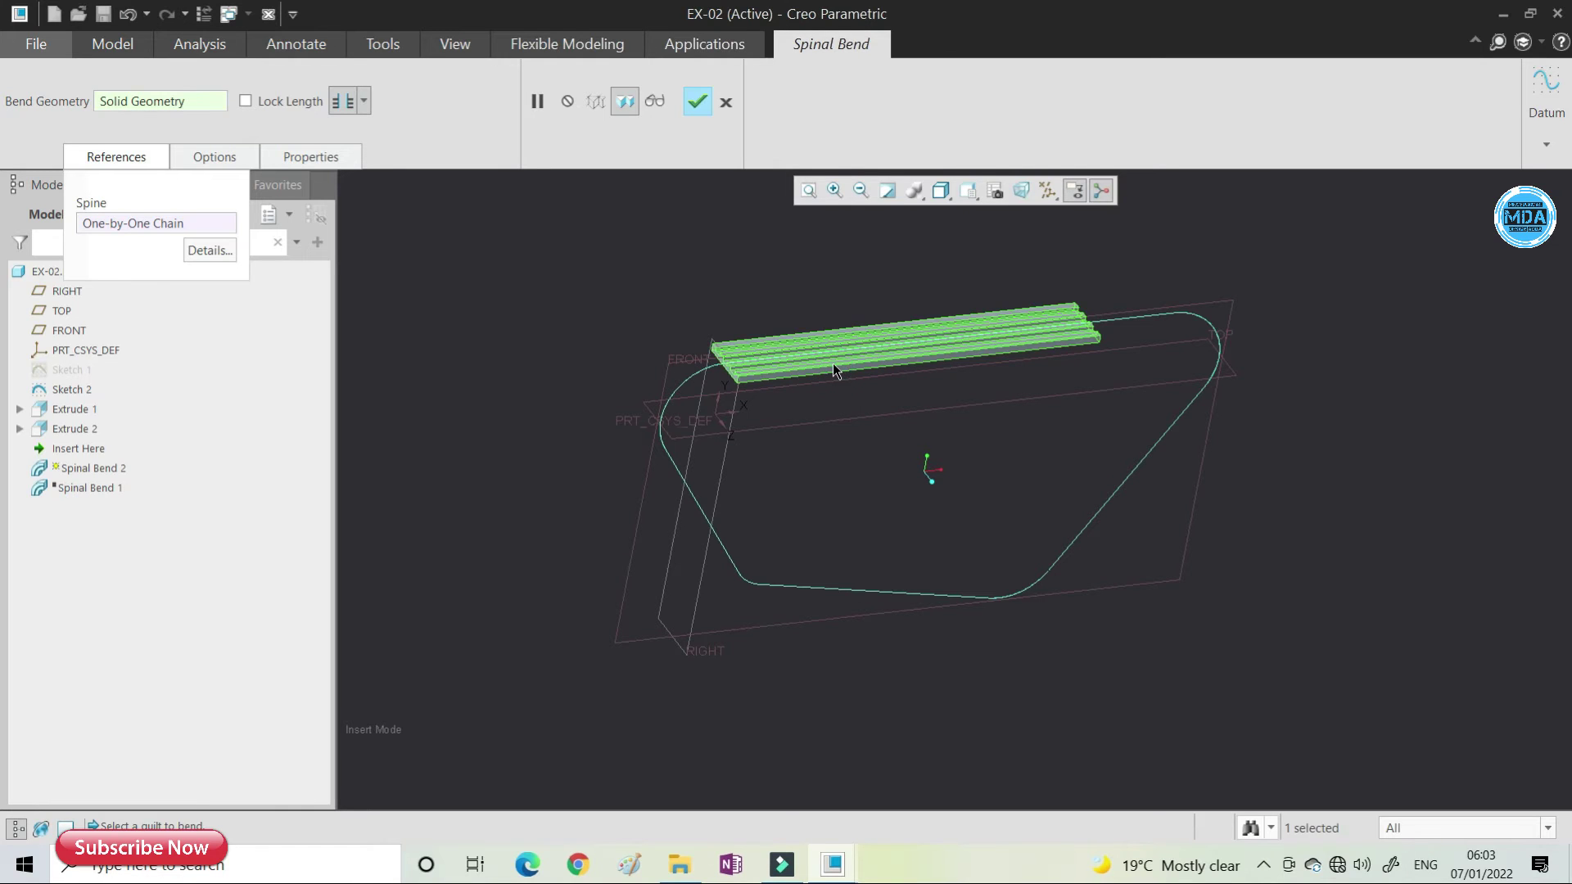
- Reverse the spine's start direction so it runs along the straight bar, check the belt preview, and complete the bend
click(149, 224)
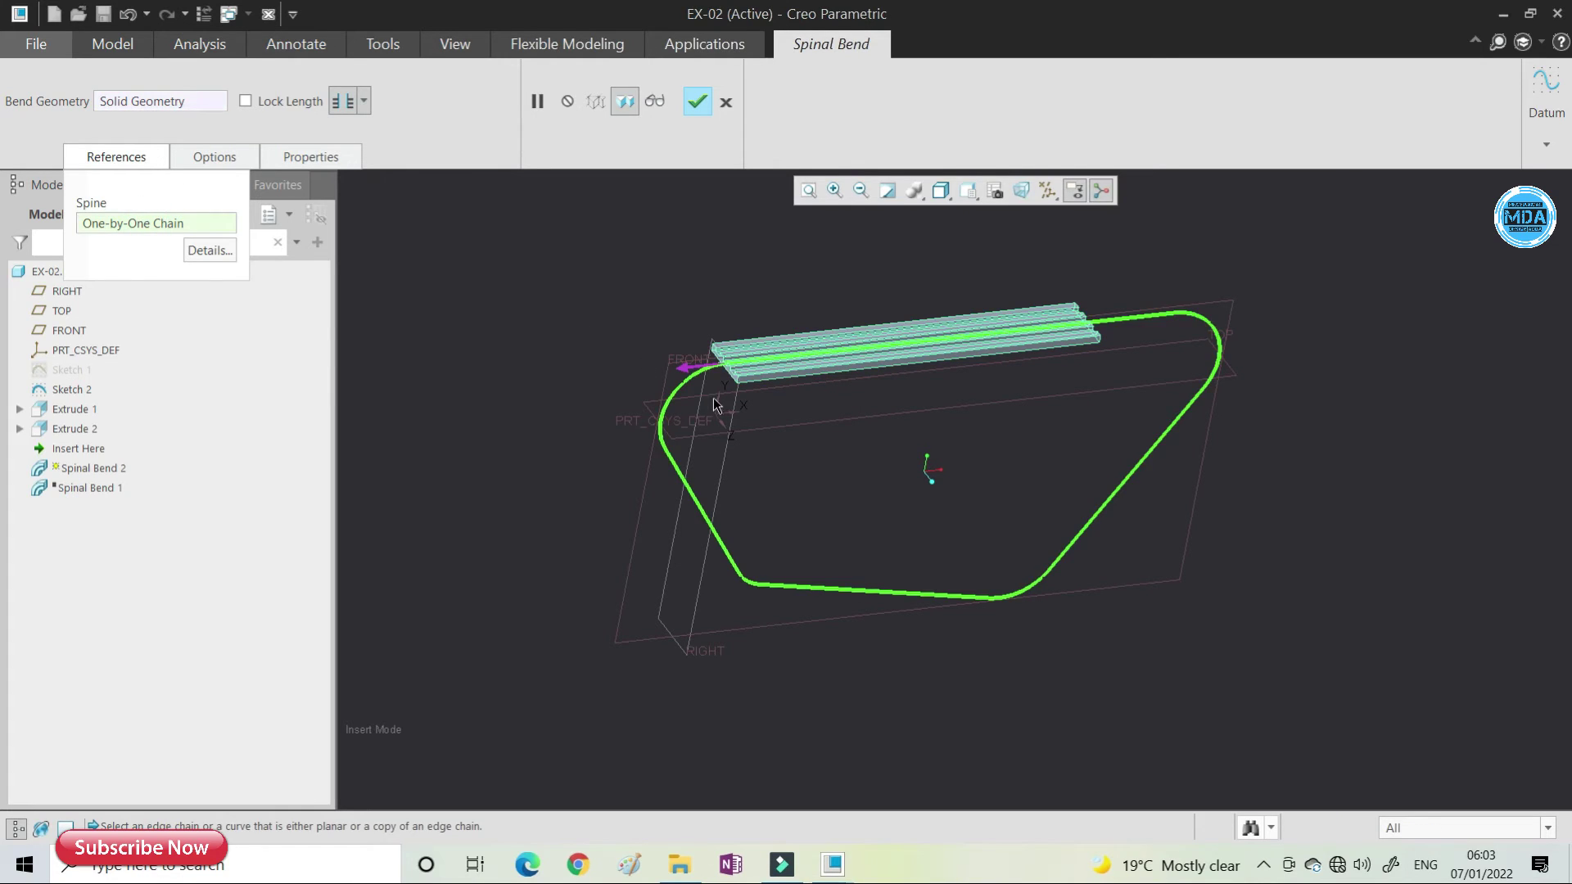
click(688, 373)
scroll(773, 391, up, 3)
scroll(794, 395, down, 3)
scroll(666, 319, up, 5)
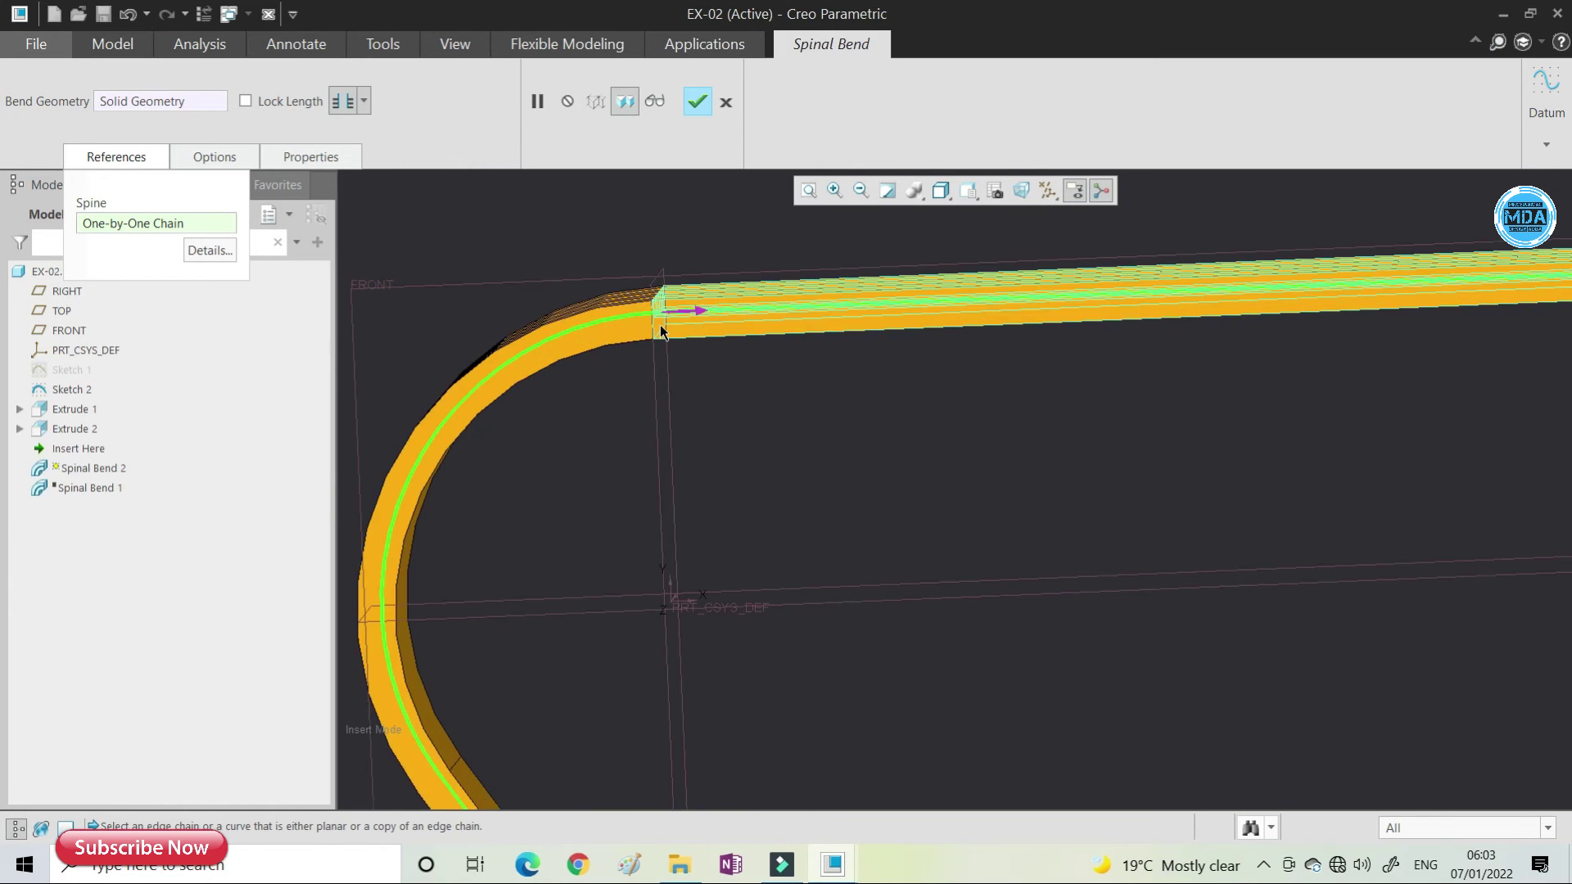
scroll(665, 293, down, 5)
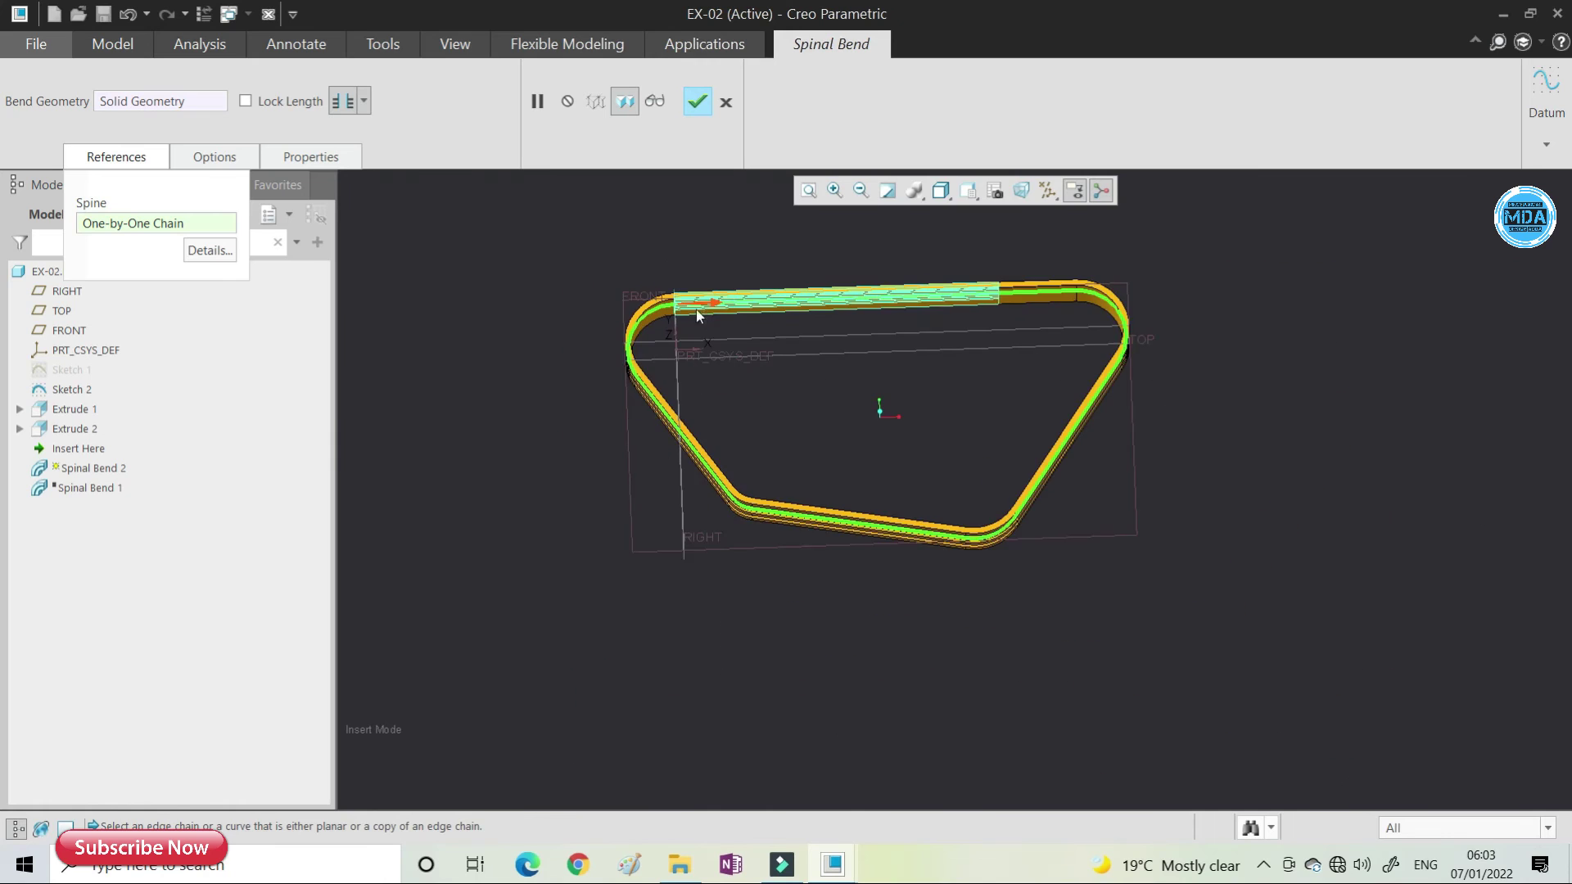
middle_drag(774, 376, 730, 376)
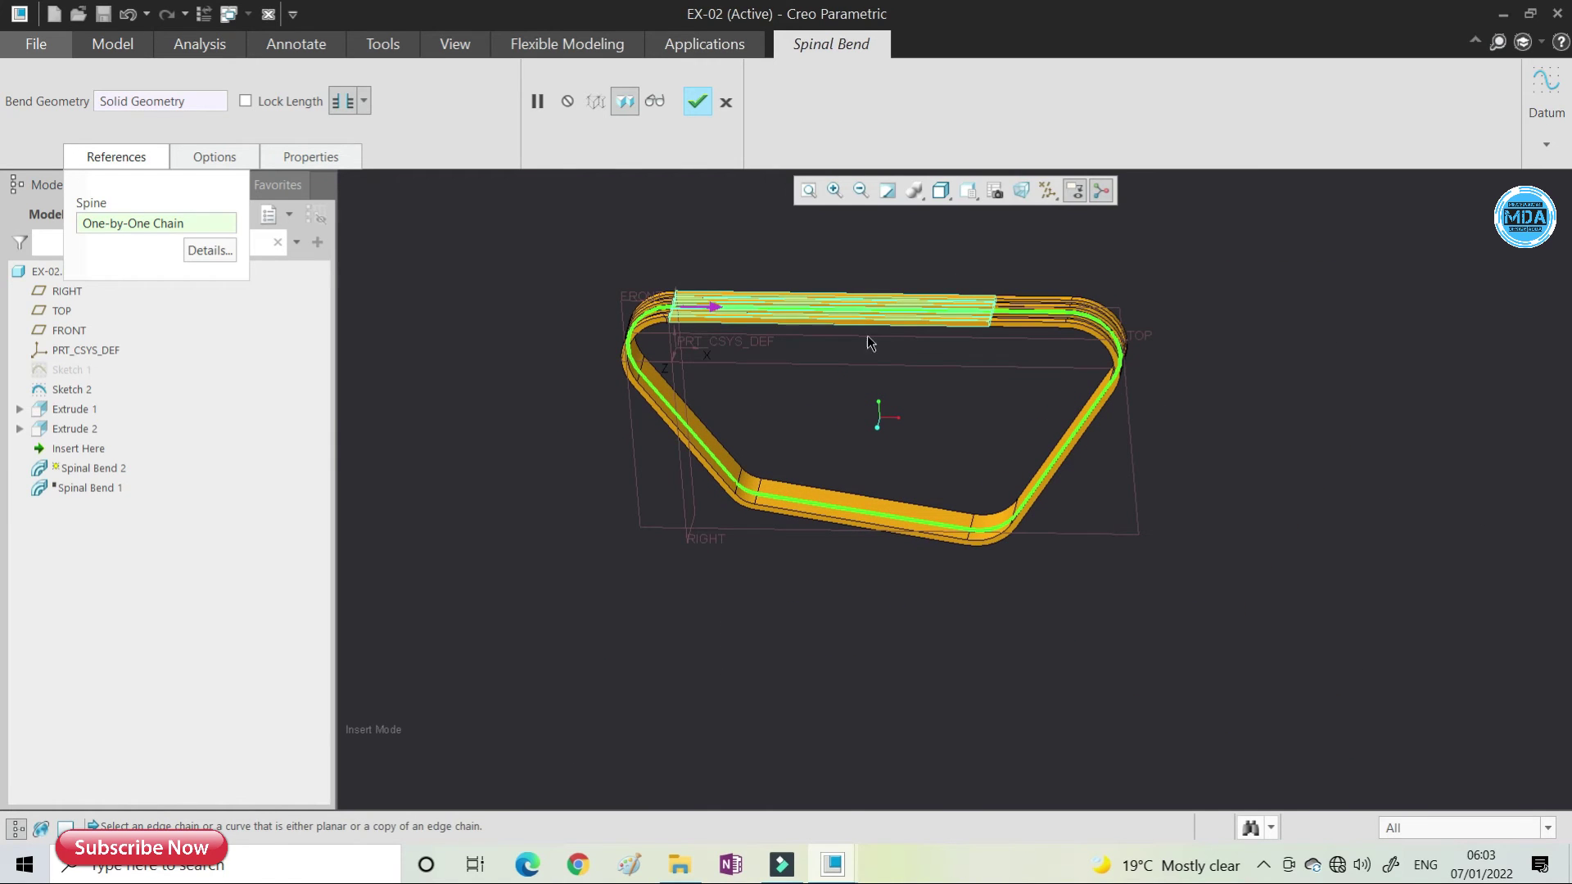
scroll(662, 306, up, 3)
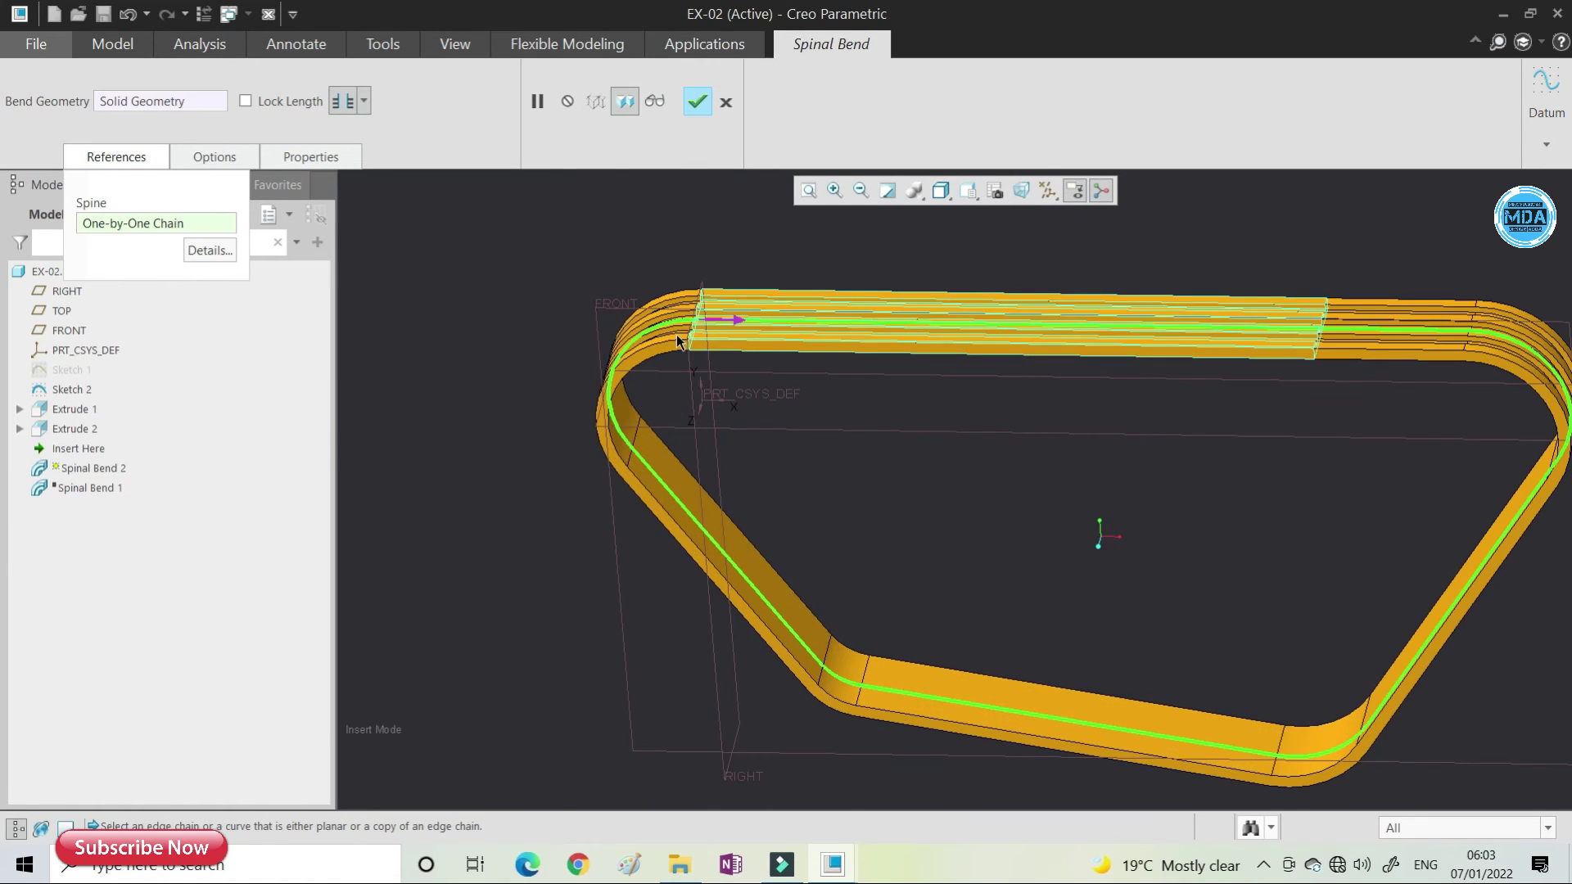
scroll(678, 340, up, 4)
scroll(610, 335, down, 6)
middle_drag(677, 358, 682, 347)
click(695, 103)
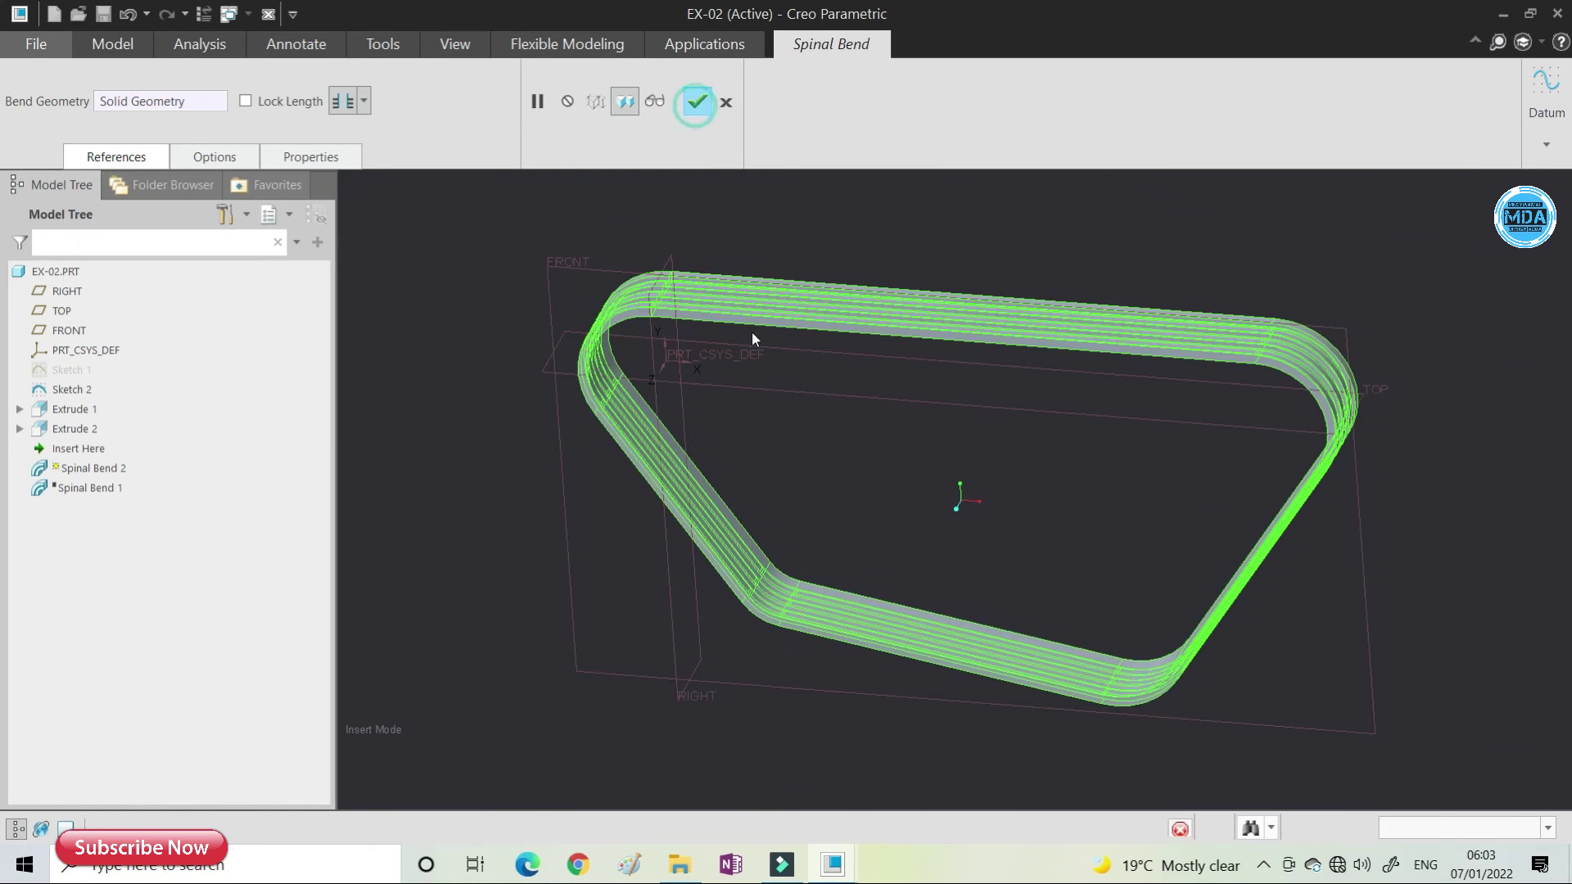
- Examine the completed ribbed belt from several sides and show the circles of Sketch 1 again
scroll(508, 410, down, 3)
scroll(643, 375, up, 2)
middle_drag(644, 376, 734, 397)
scroll(733, 410, down, 3)
scroll(696, 385, up, 5)
scroll(794, 339, down, 3)
scroll(695, 366, up, 1)
click(69, 370)
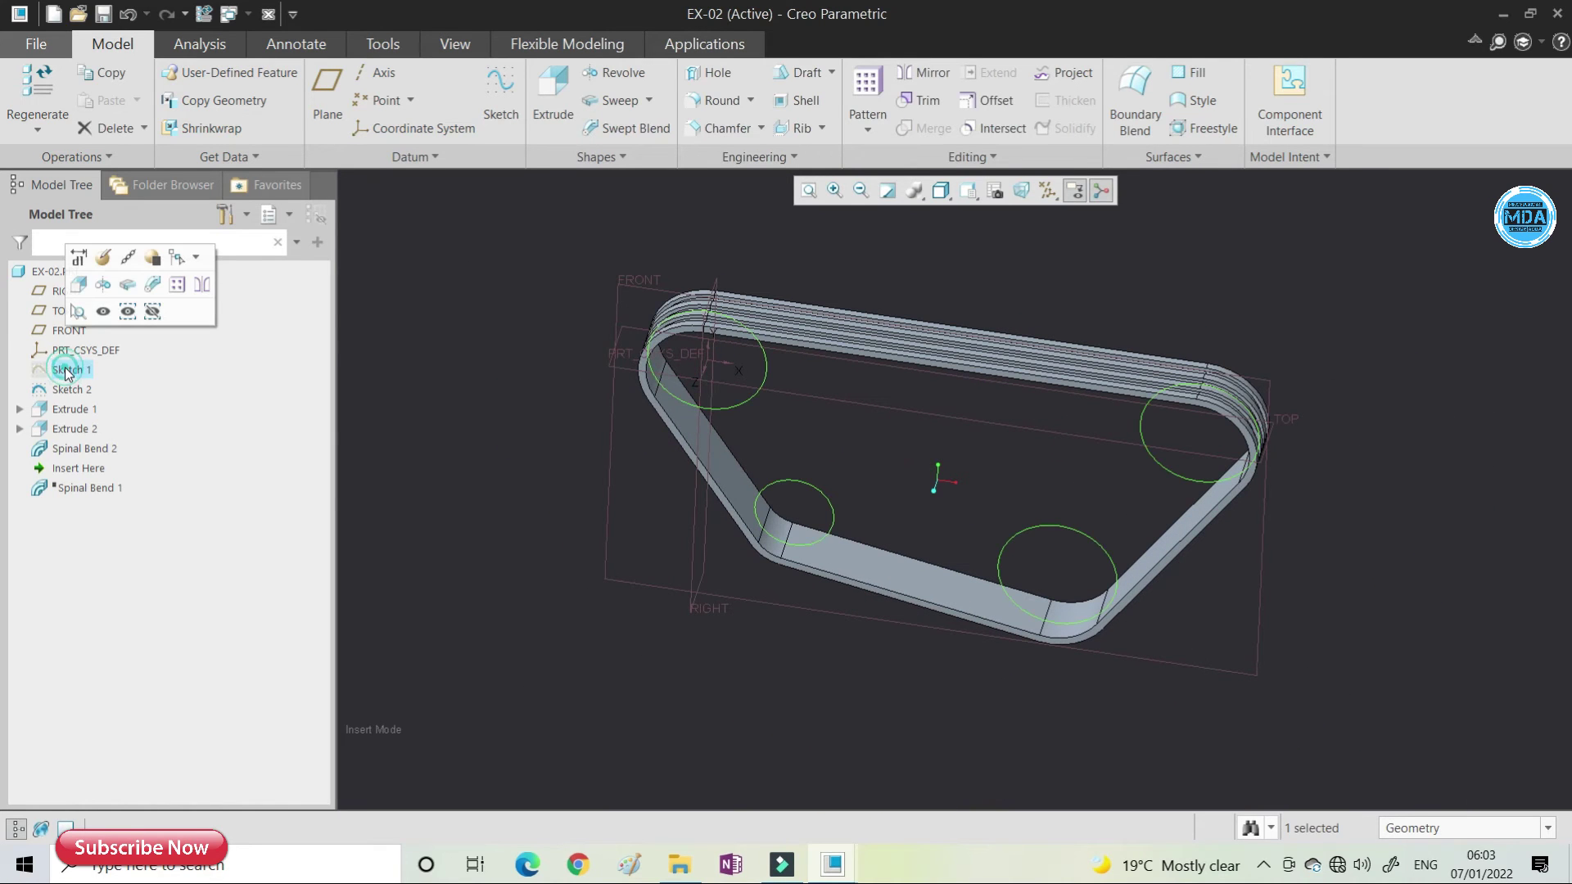
click(107, 309)
scroll(921, 372, down, 1)
scroll(899, 382, up, 2)
click(879, 419)
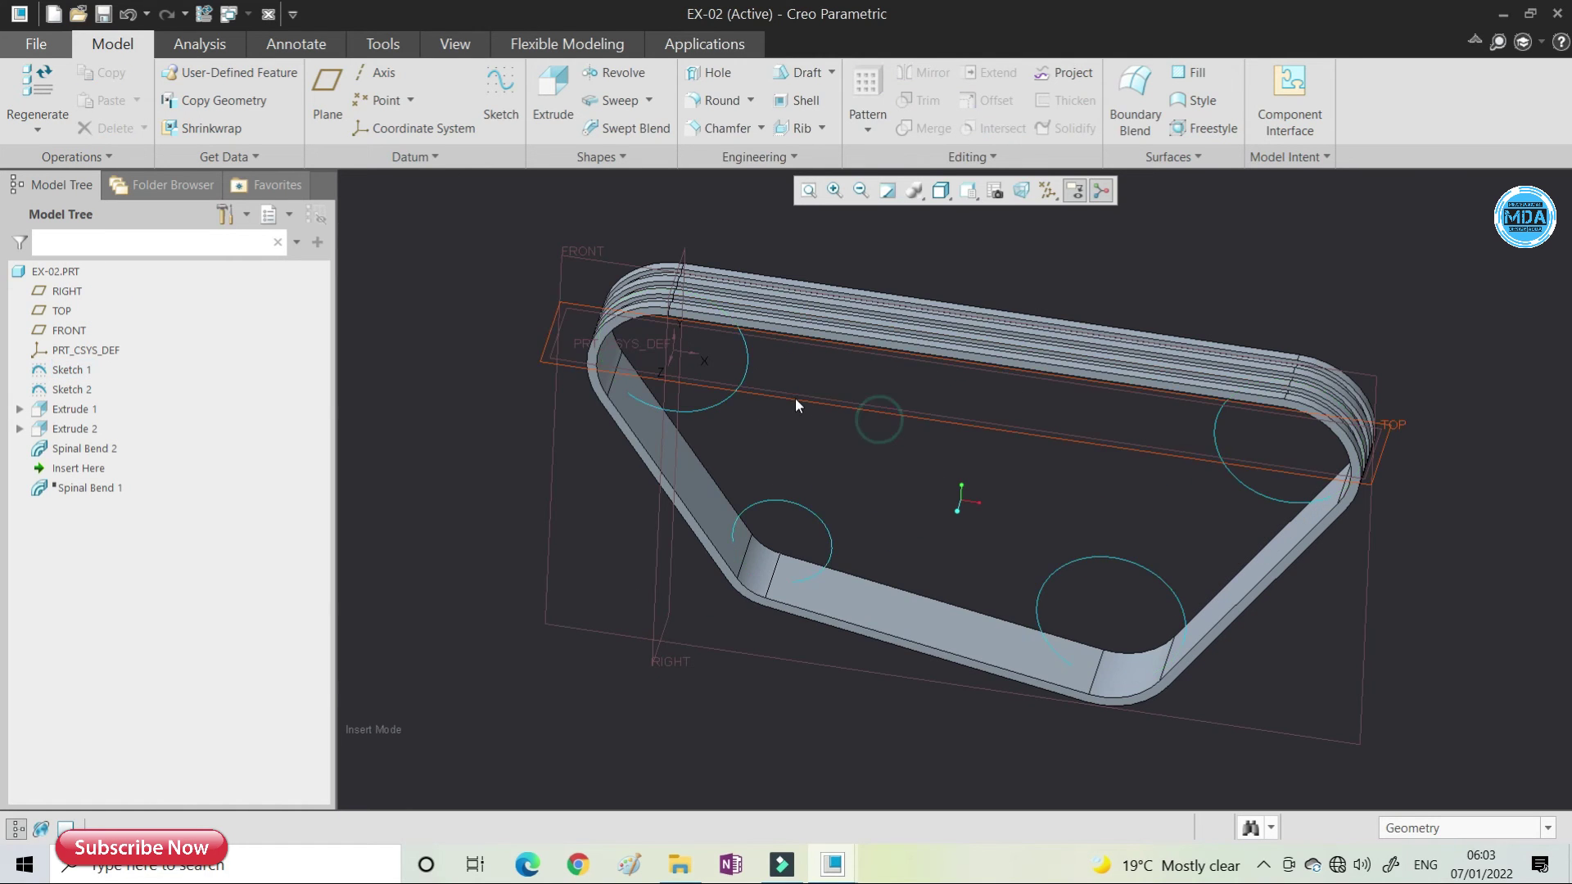
- Edit Sketch 1 in plan view, set the upper-right circle's diameter to 250, and finish the sketch
middle_drag(794, 398, 808, 333)
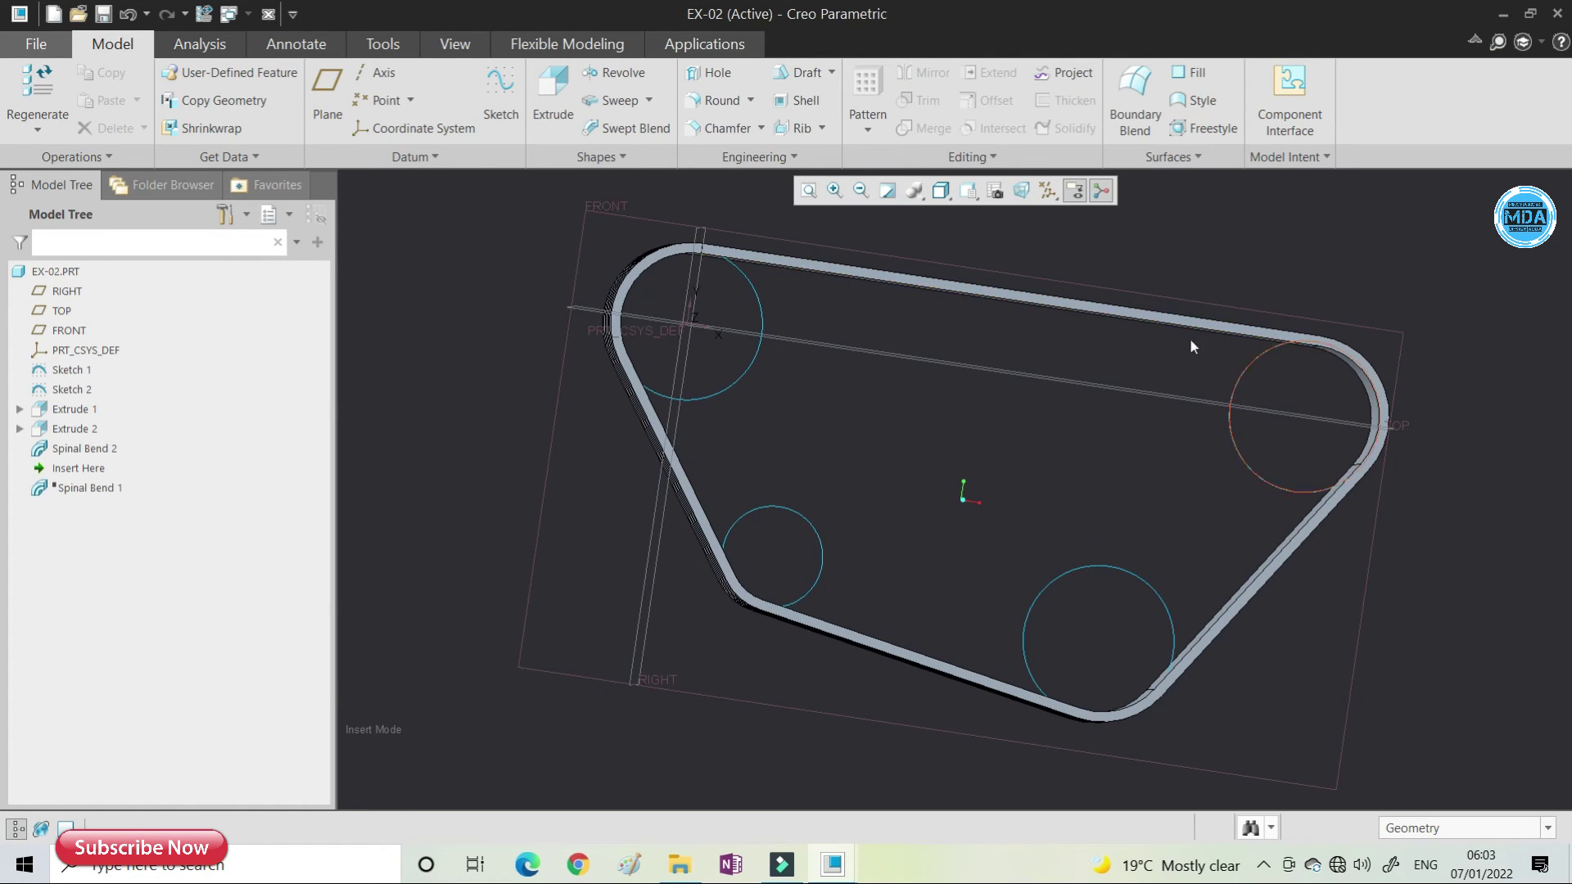
mouse_move(768, 379)
middle_down()
mouse_move(761, 425)
mouse_move(737, 414)
middle_up()
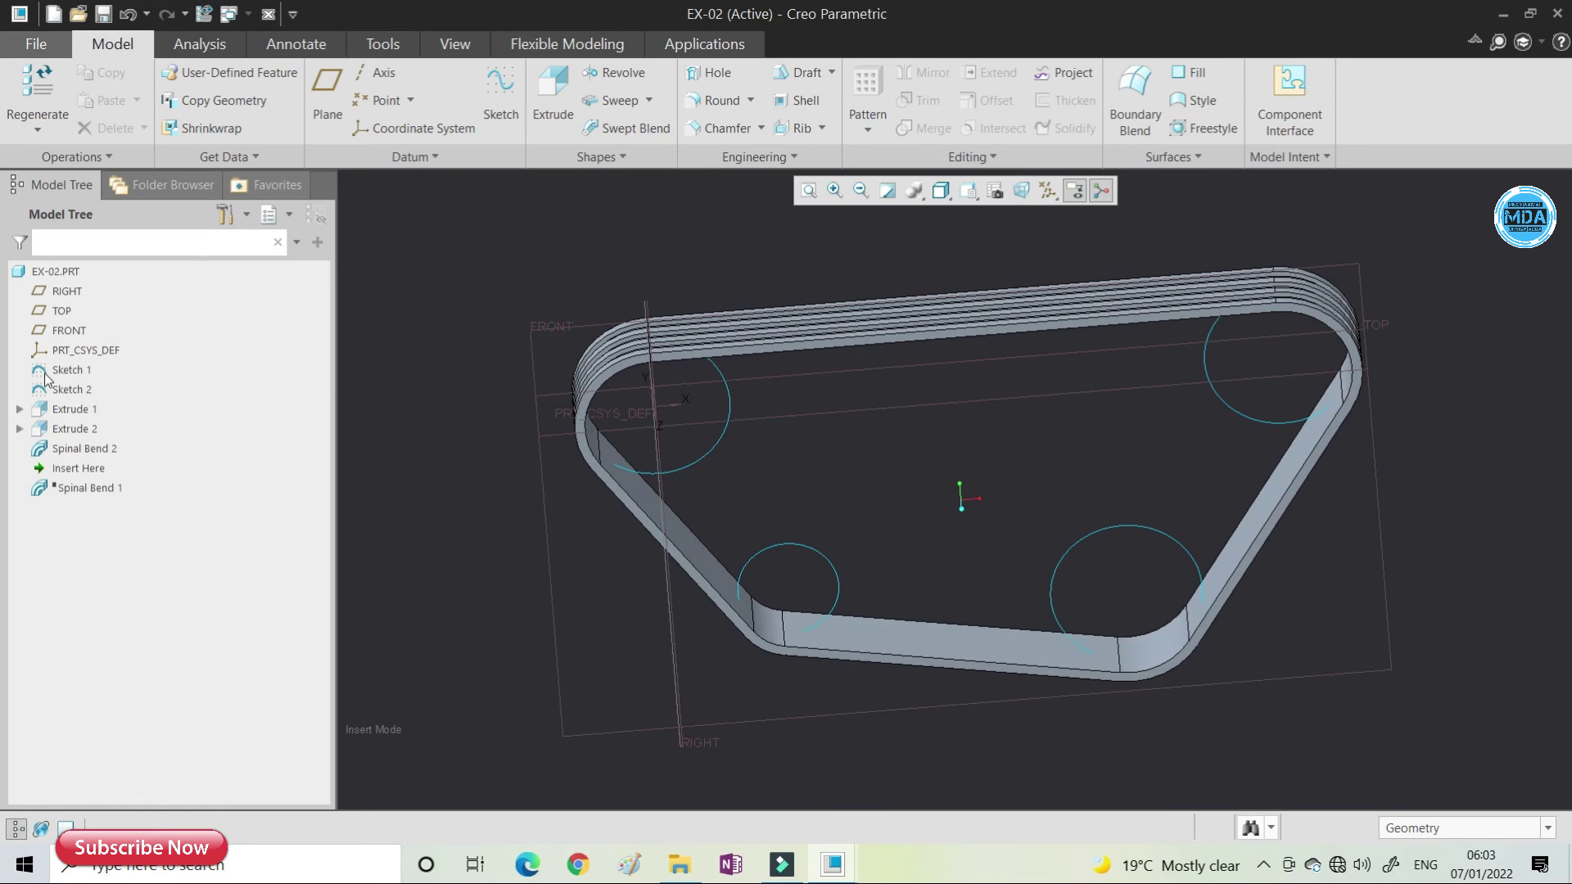
click(72, 369)
click(84, 264)
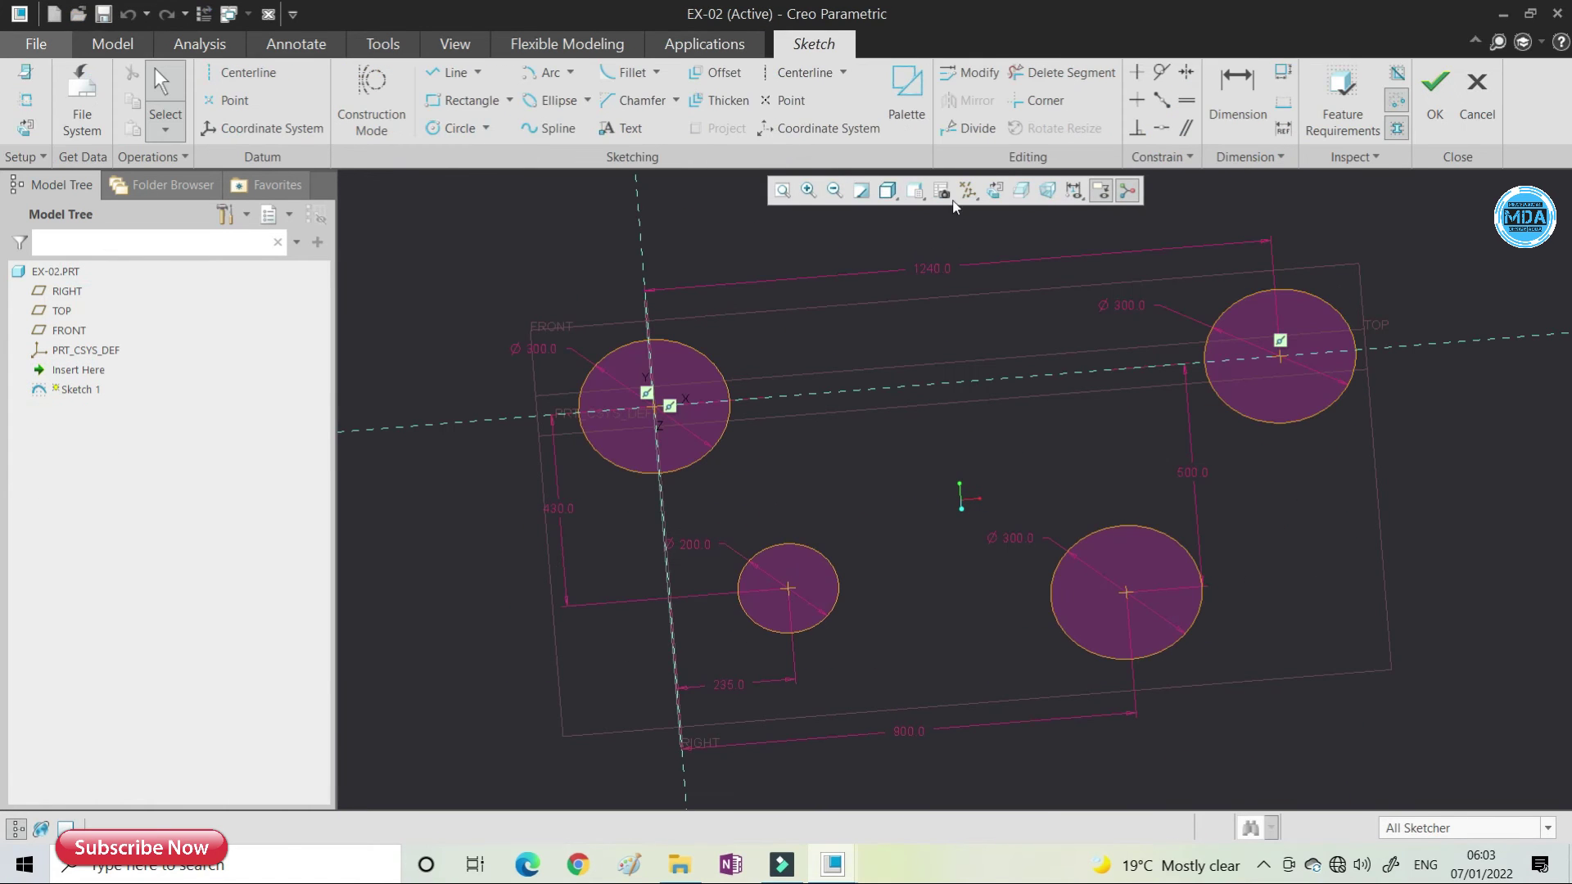
click(992, 191)
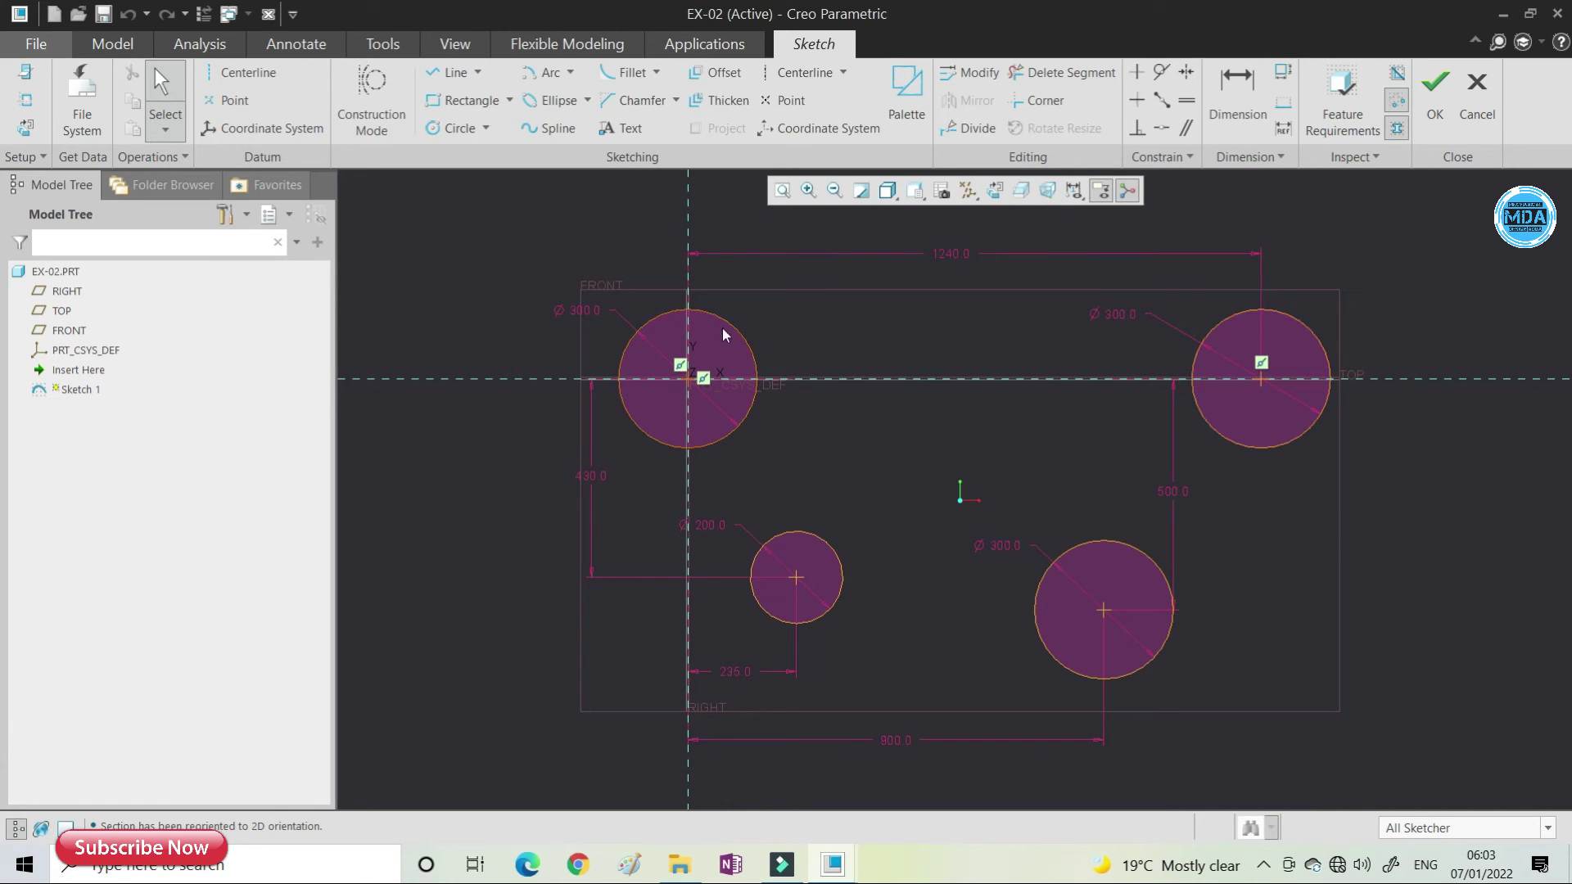
double_click(1123, 316)
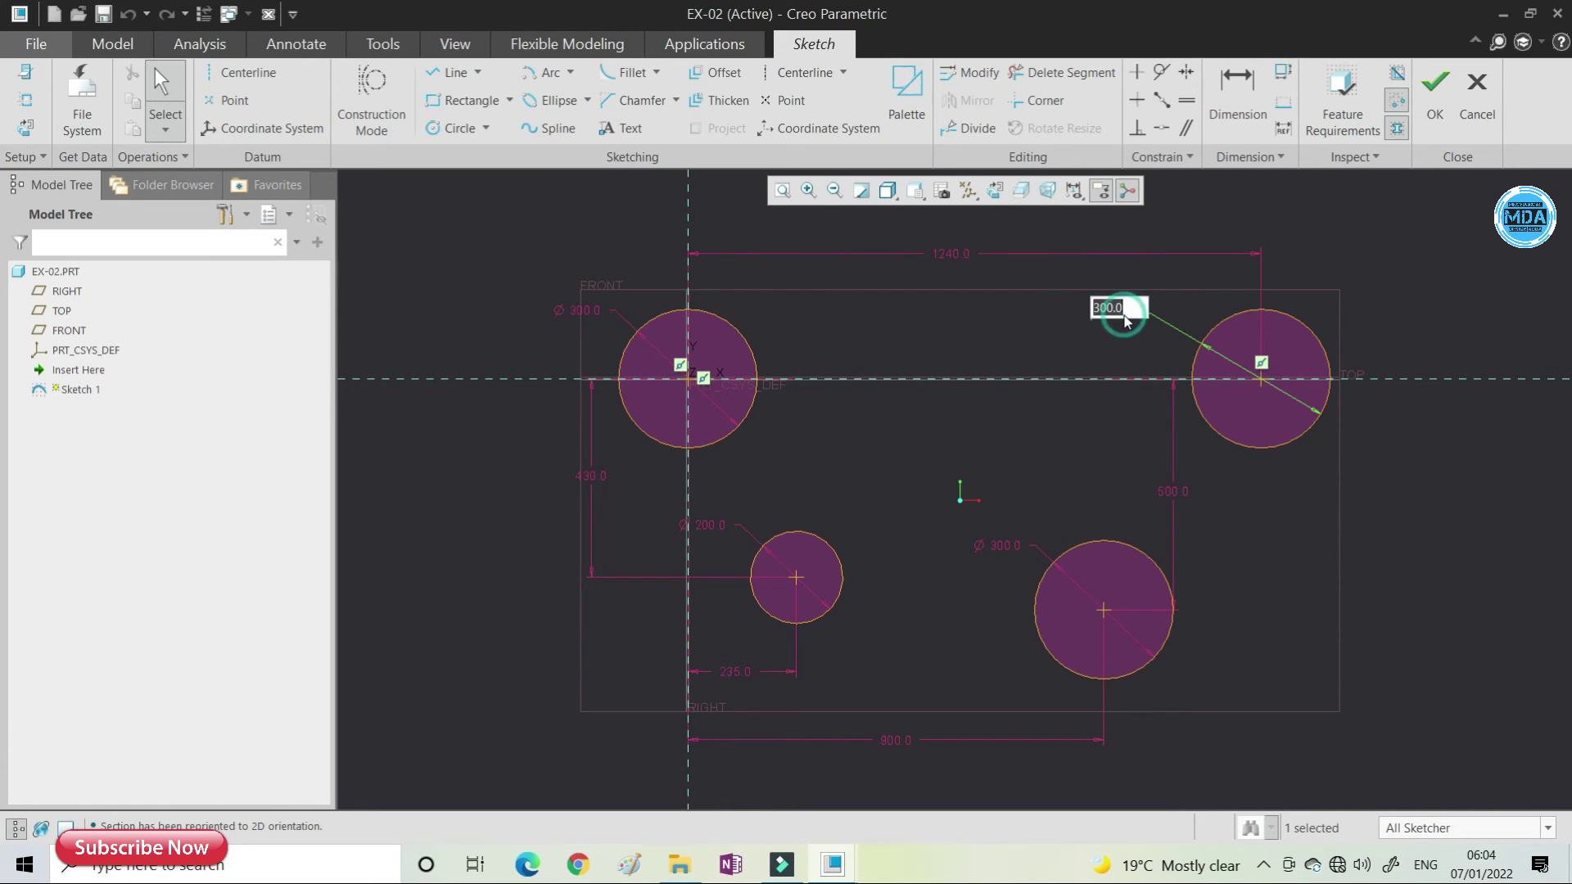
text(250)
key(Return)
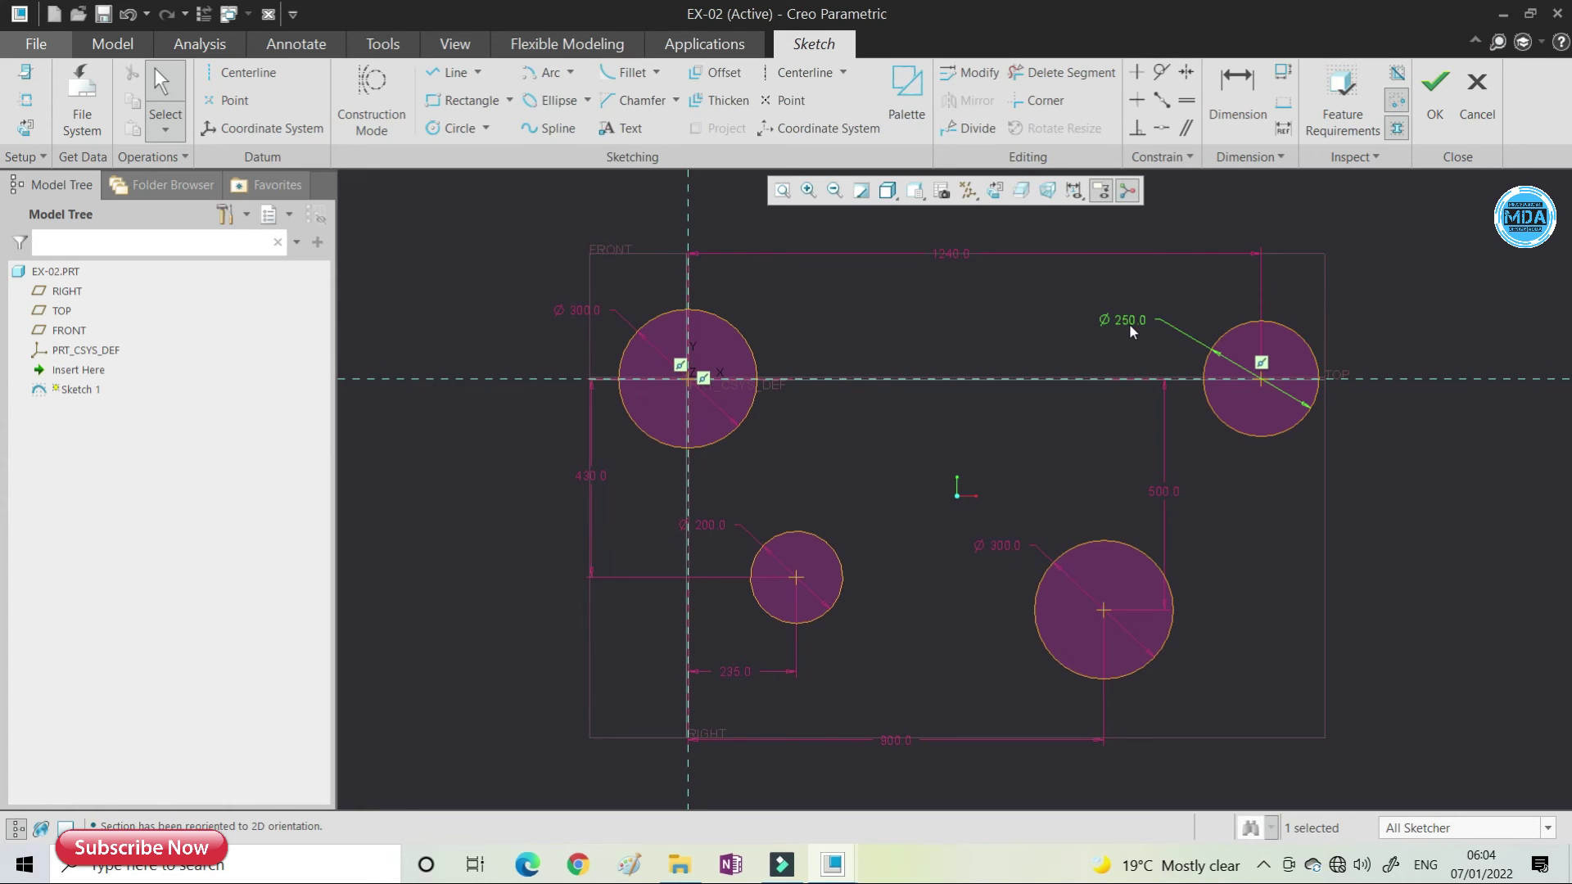
click(1434, 90)
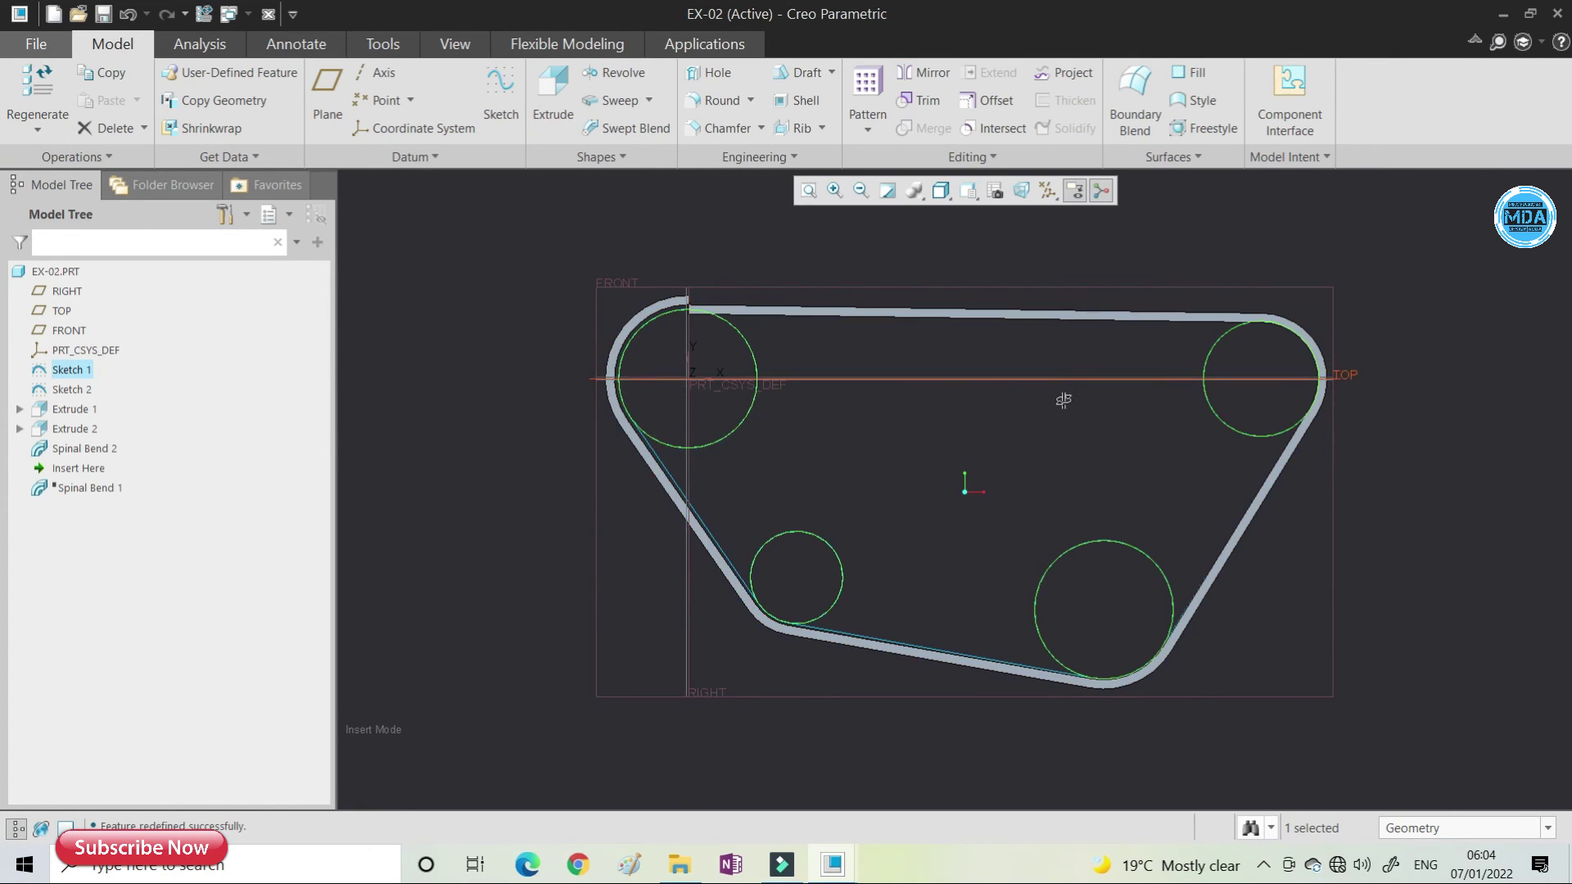
- Open Sketch 2 in plan view to check how its arcs and tangent lines follow the circles, and close it
click(75, 388)
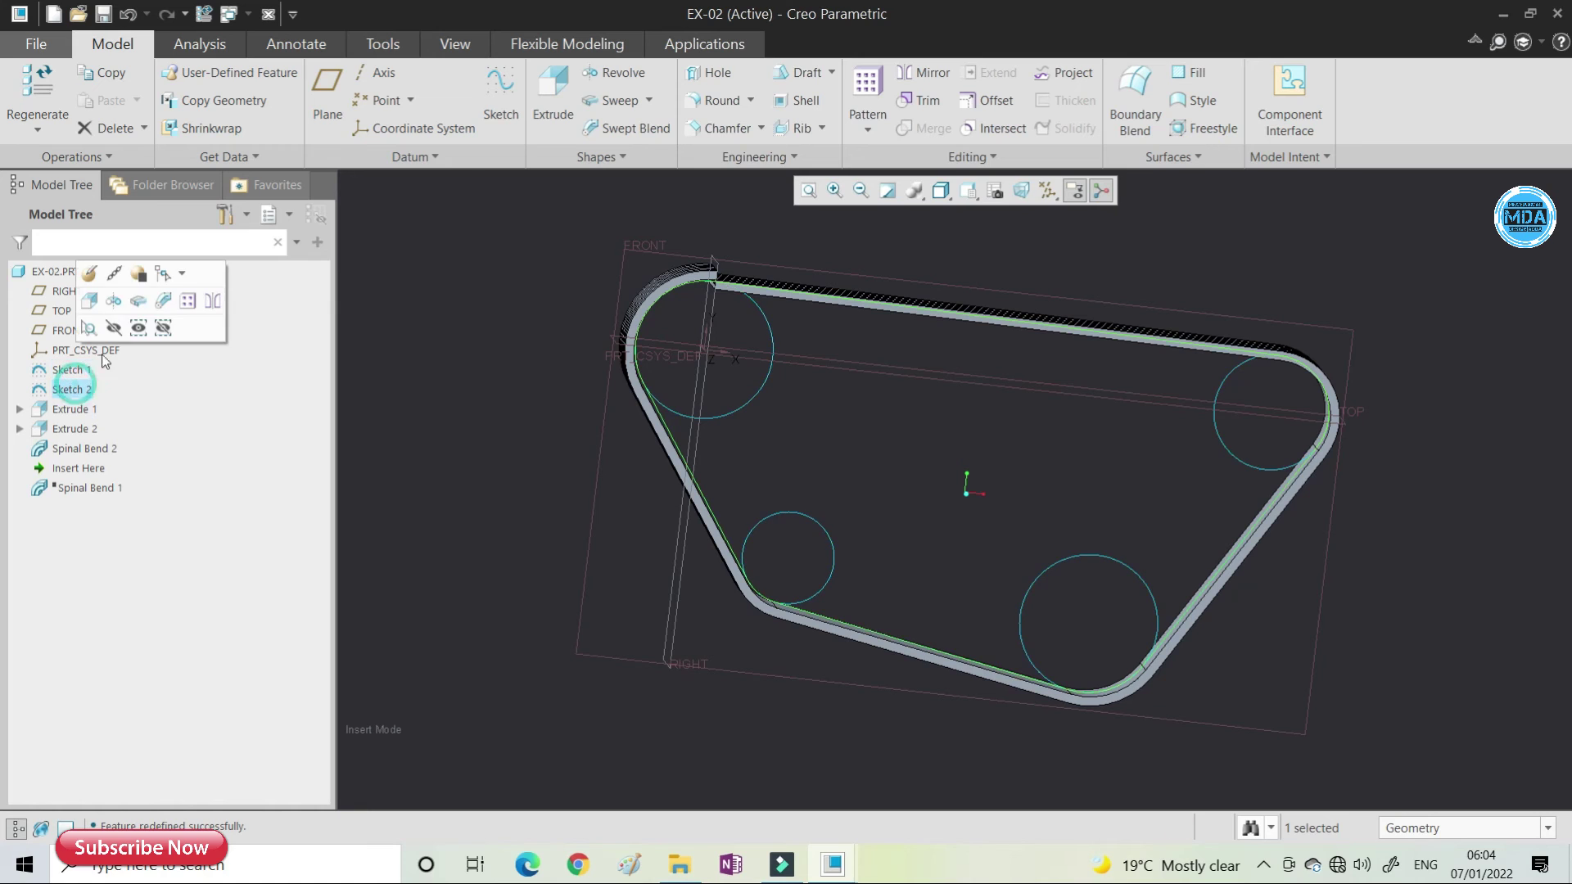
click(91, 274)
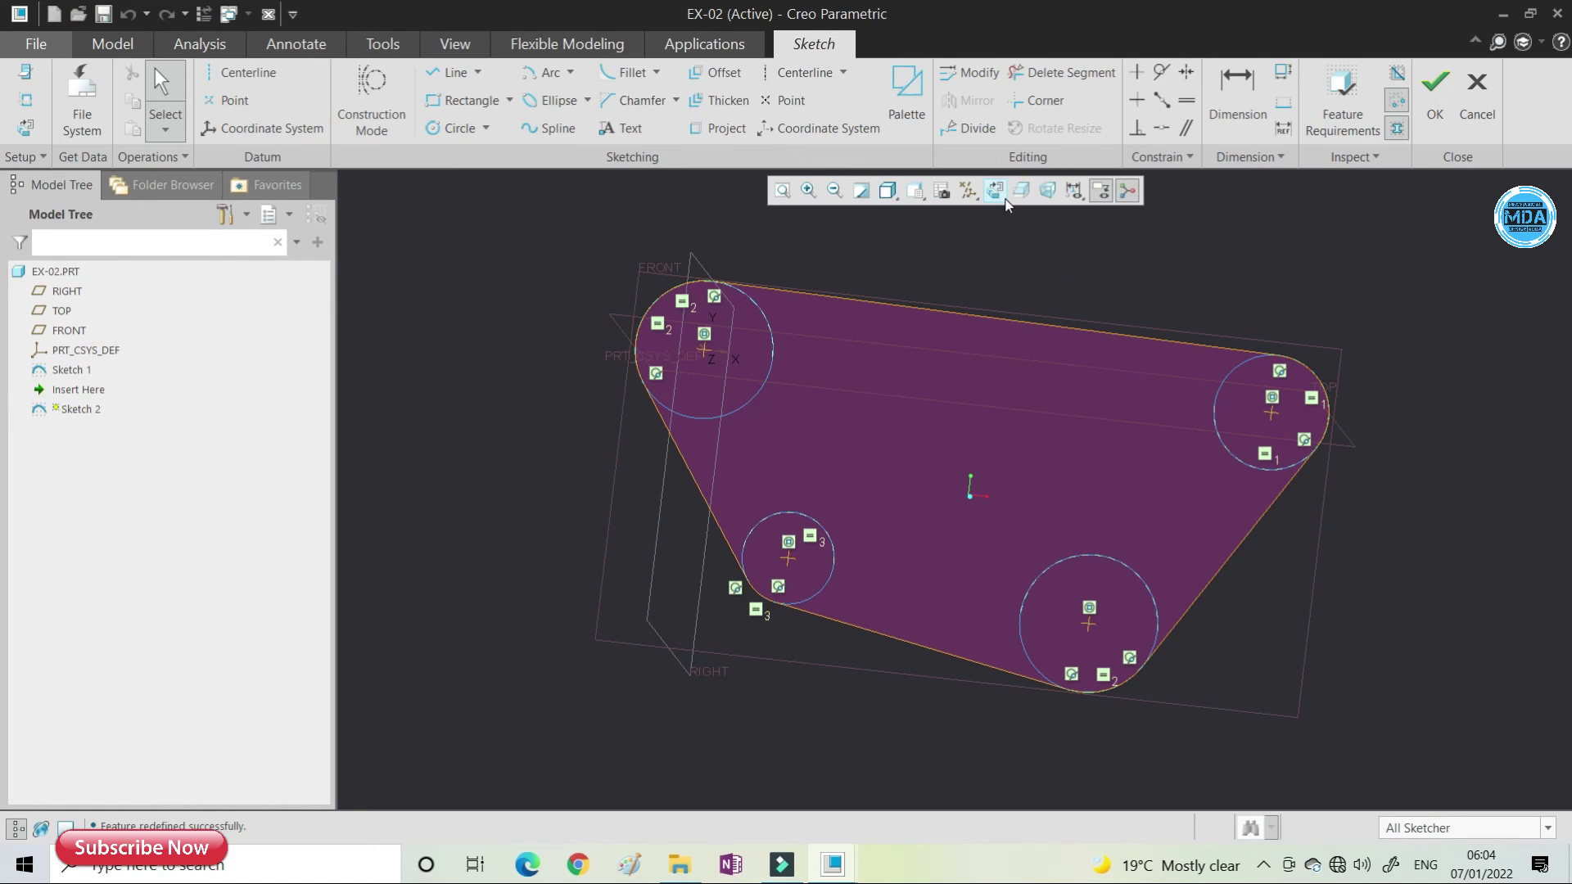
click(996, 191)
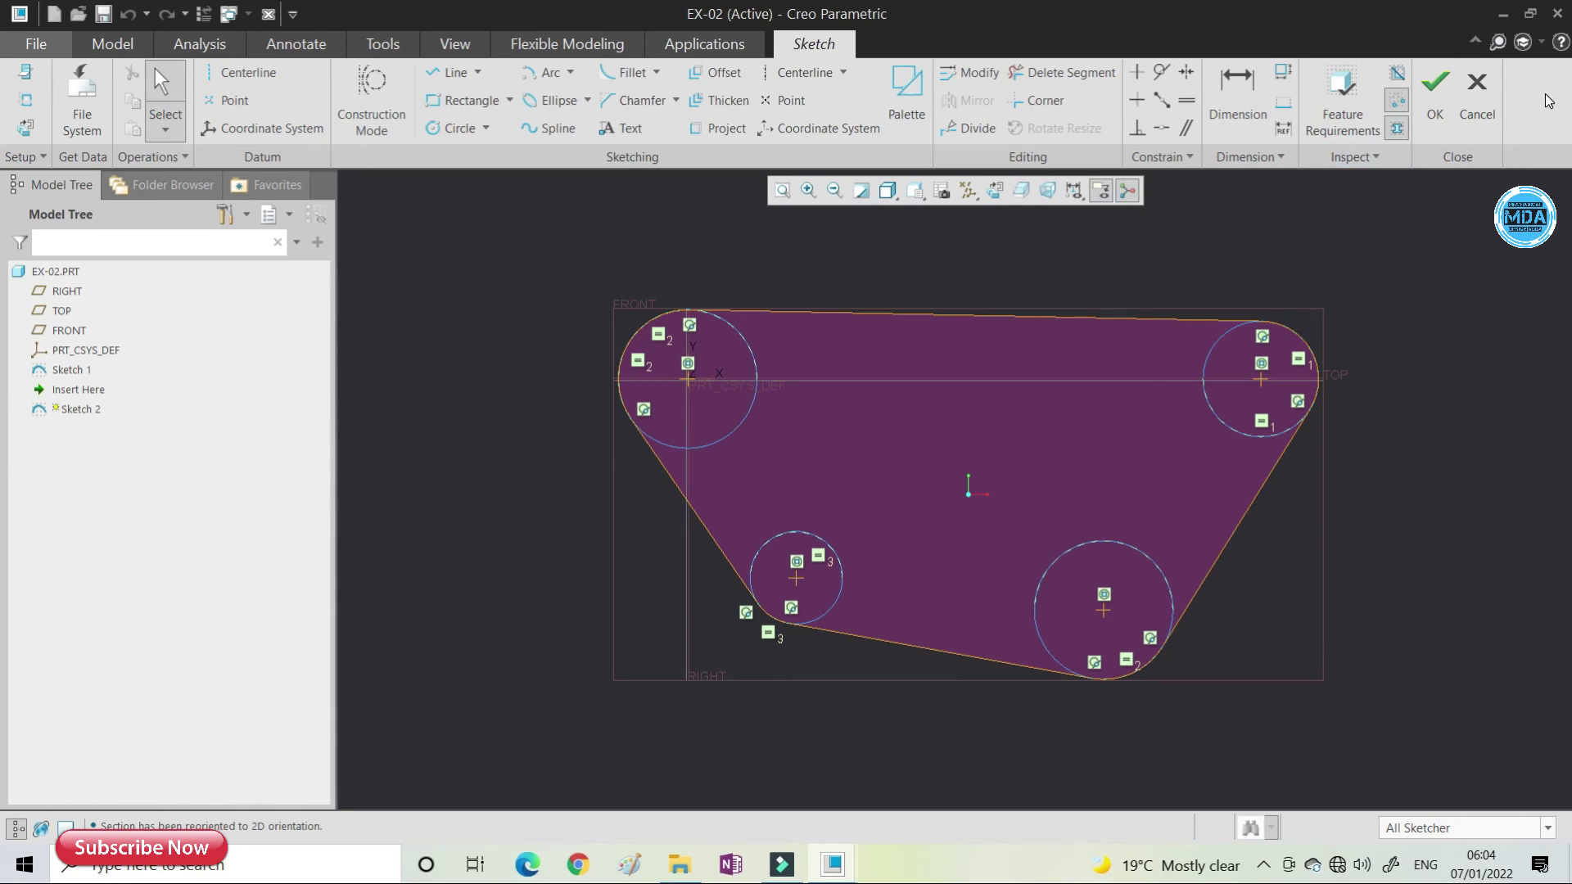
click(1434, 90)
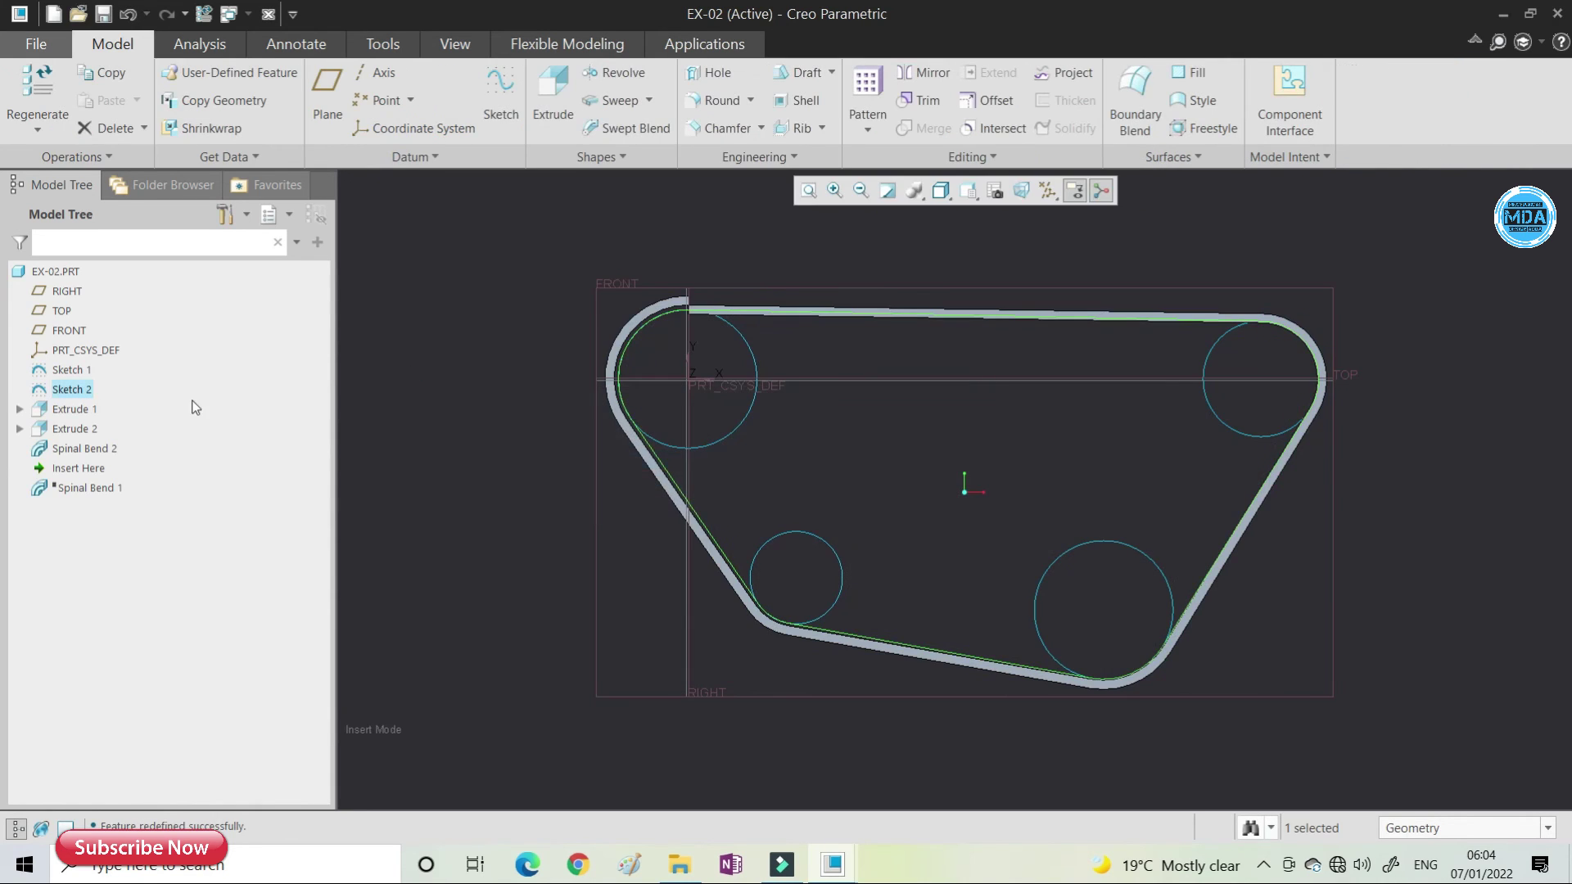
- Highlight Spinal Bend 2 and examine how the belt ends meet at the upper-left arc
click(83, 452)
mouse_move(839, 336)
middle_down()
mouse_move(837, 388)
mouse_move(737, 348)
mouse_move(840, 322)
middle_up()
scroll(660, 333, down, 4)
scroll(781, 349, down, 2)
scroll(637, 307, up, 4)
scroll(656, 327, down, 6)
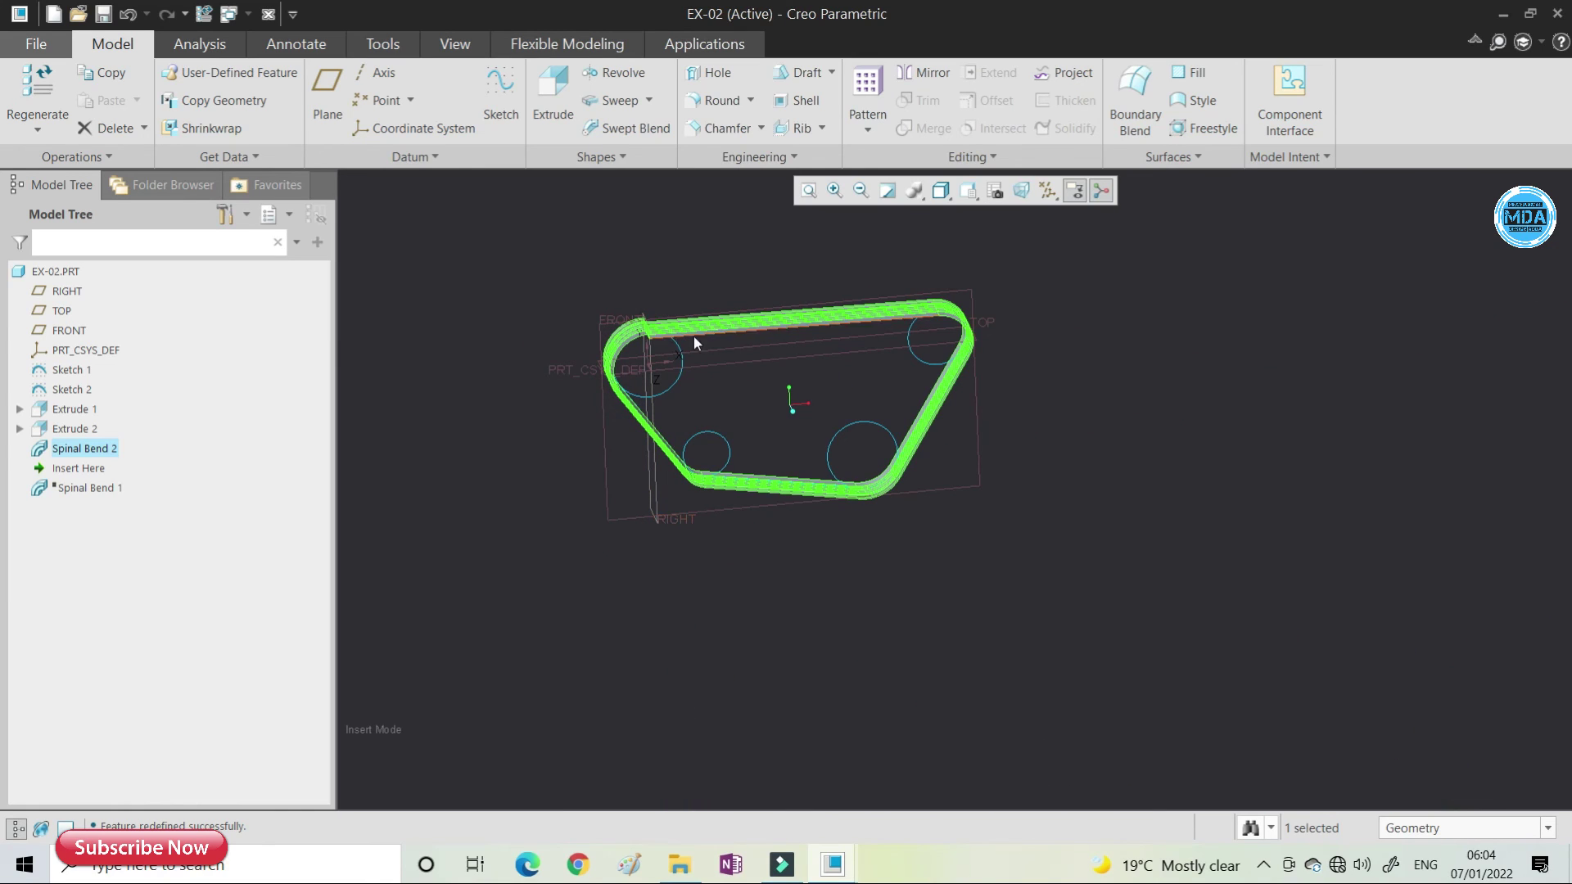
- Edit Sketch 1 again in plan view, set the upper-right circle's diameter to 300, and finish the sketch
click(86, 390)
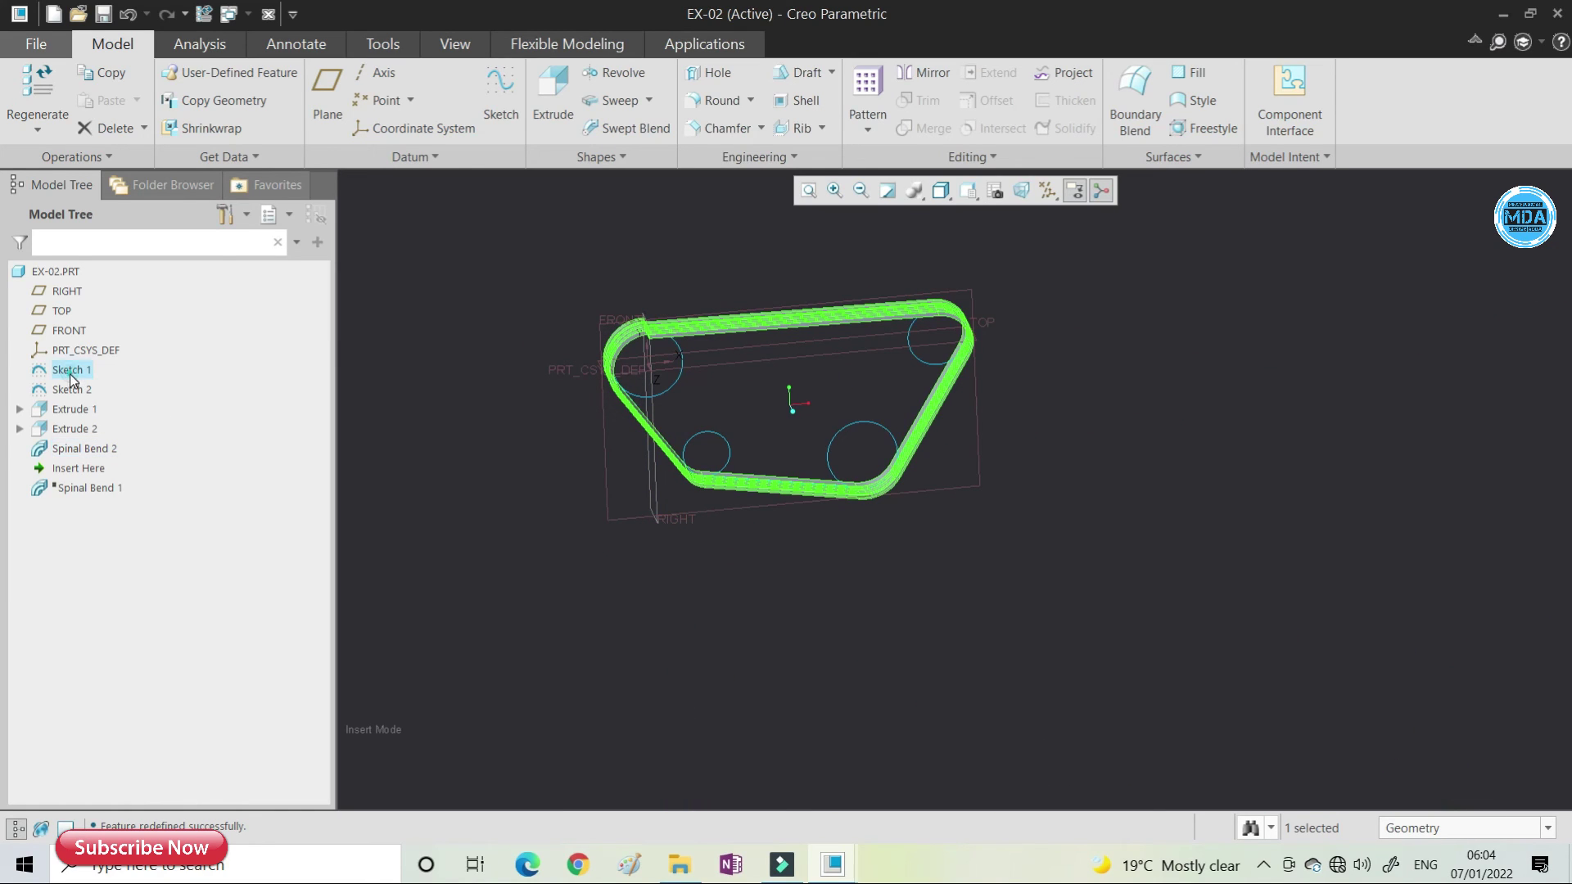
click(103, 262)
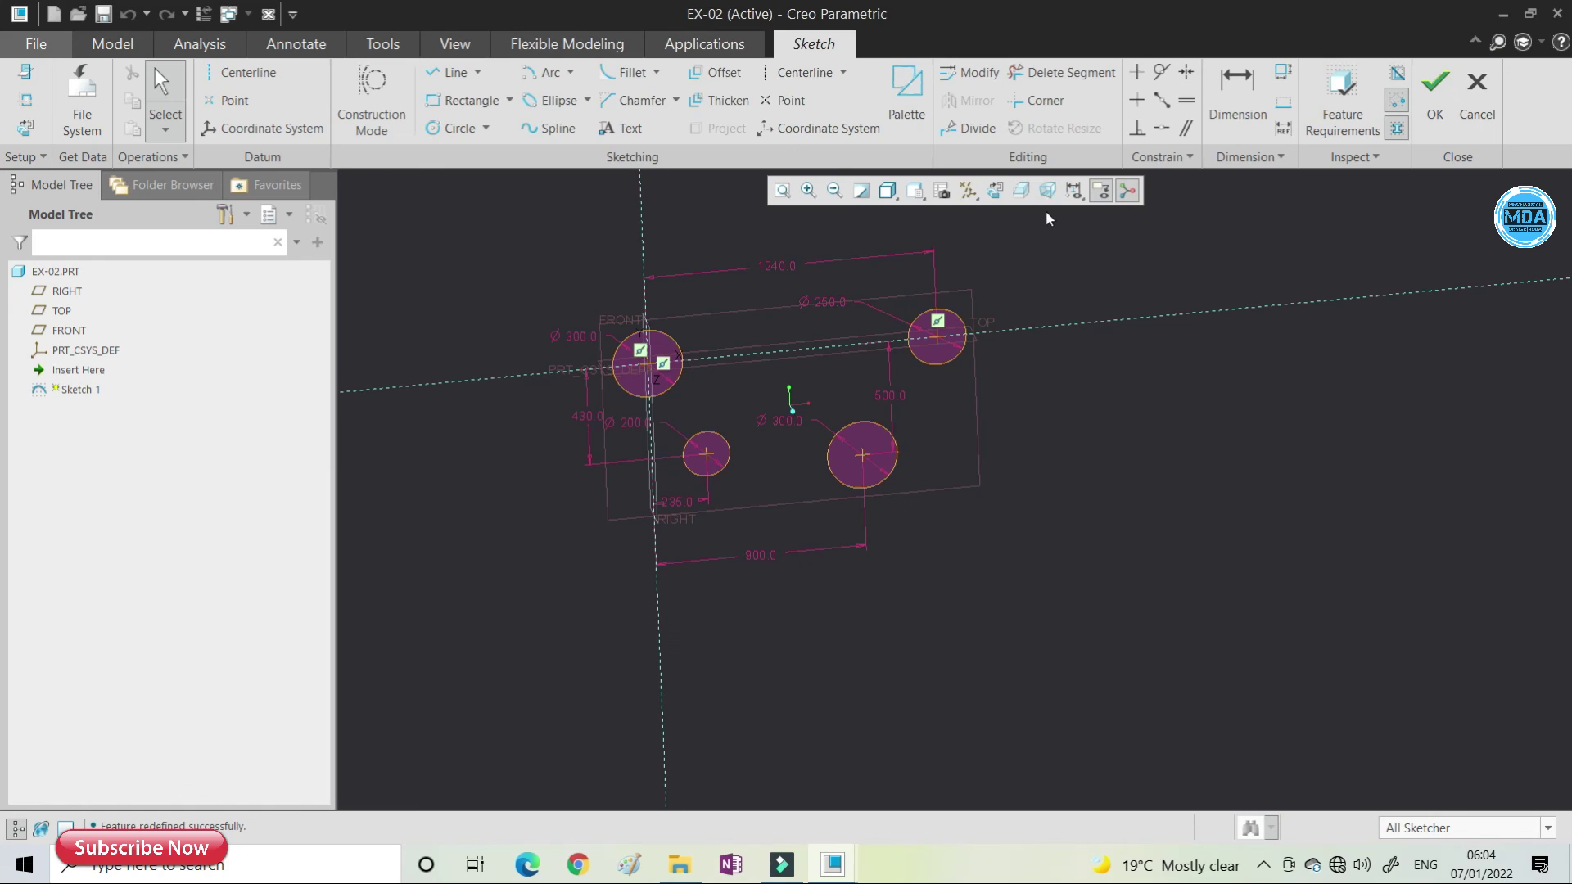
click(973, 191)
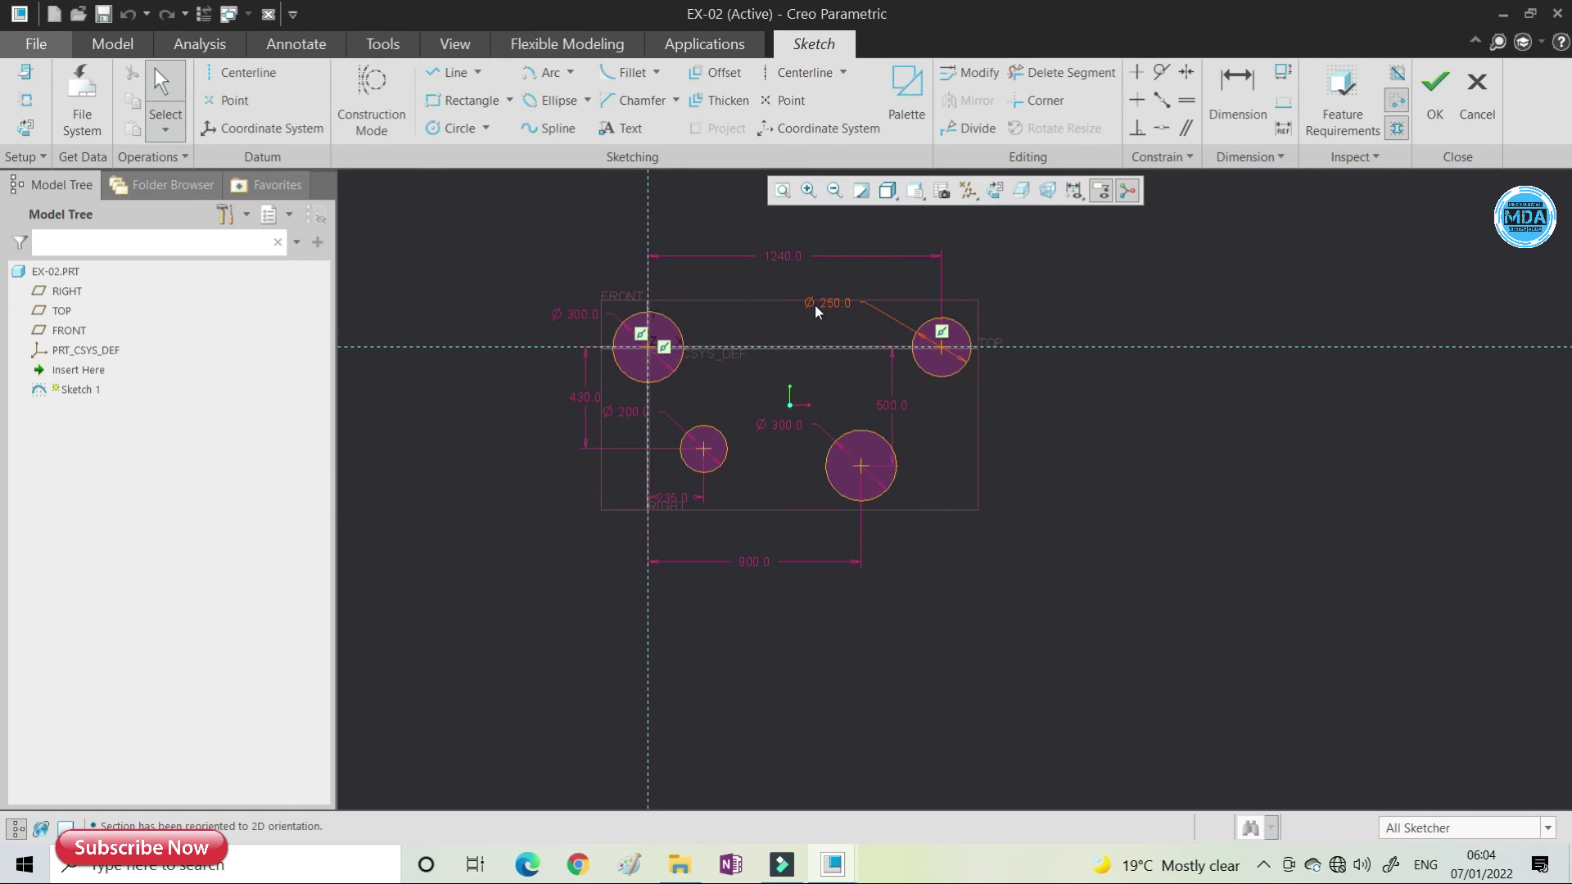
double_click(833, 297)
text(300)
key(Return)
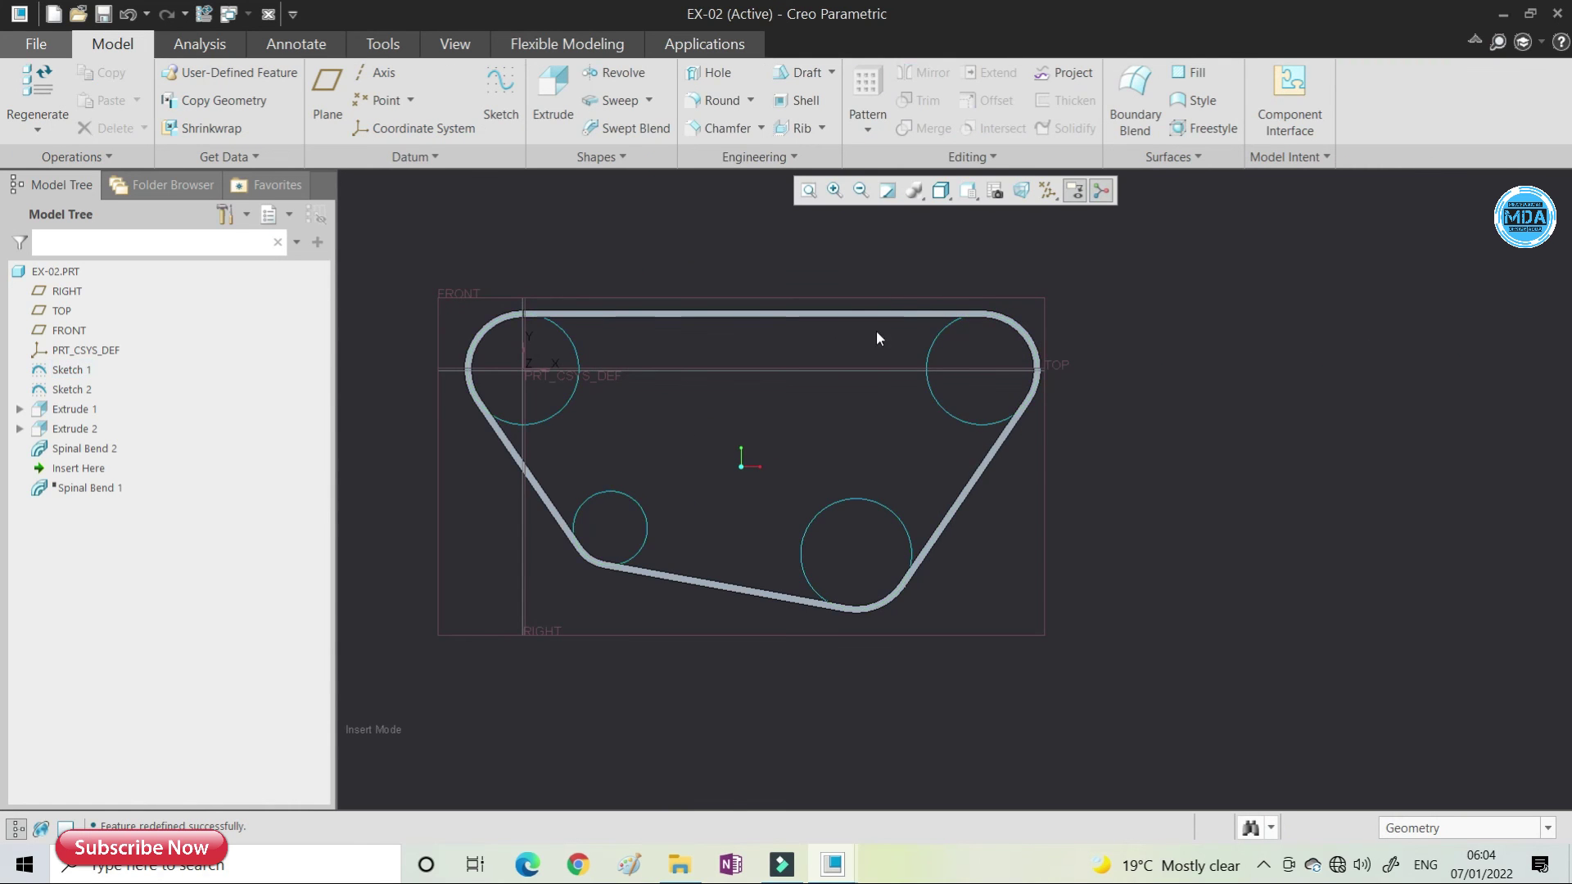
- Examine the updated belt loop, particularly the joint where the straight run meets the upper-left arc
scroll(718, 317, down, 4)
middle_drag(529, 333, 530, 284)
scroll(514, 366, down, 2)
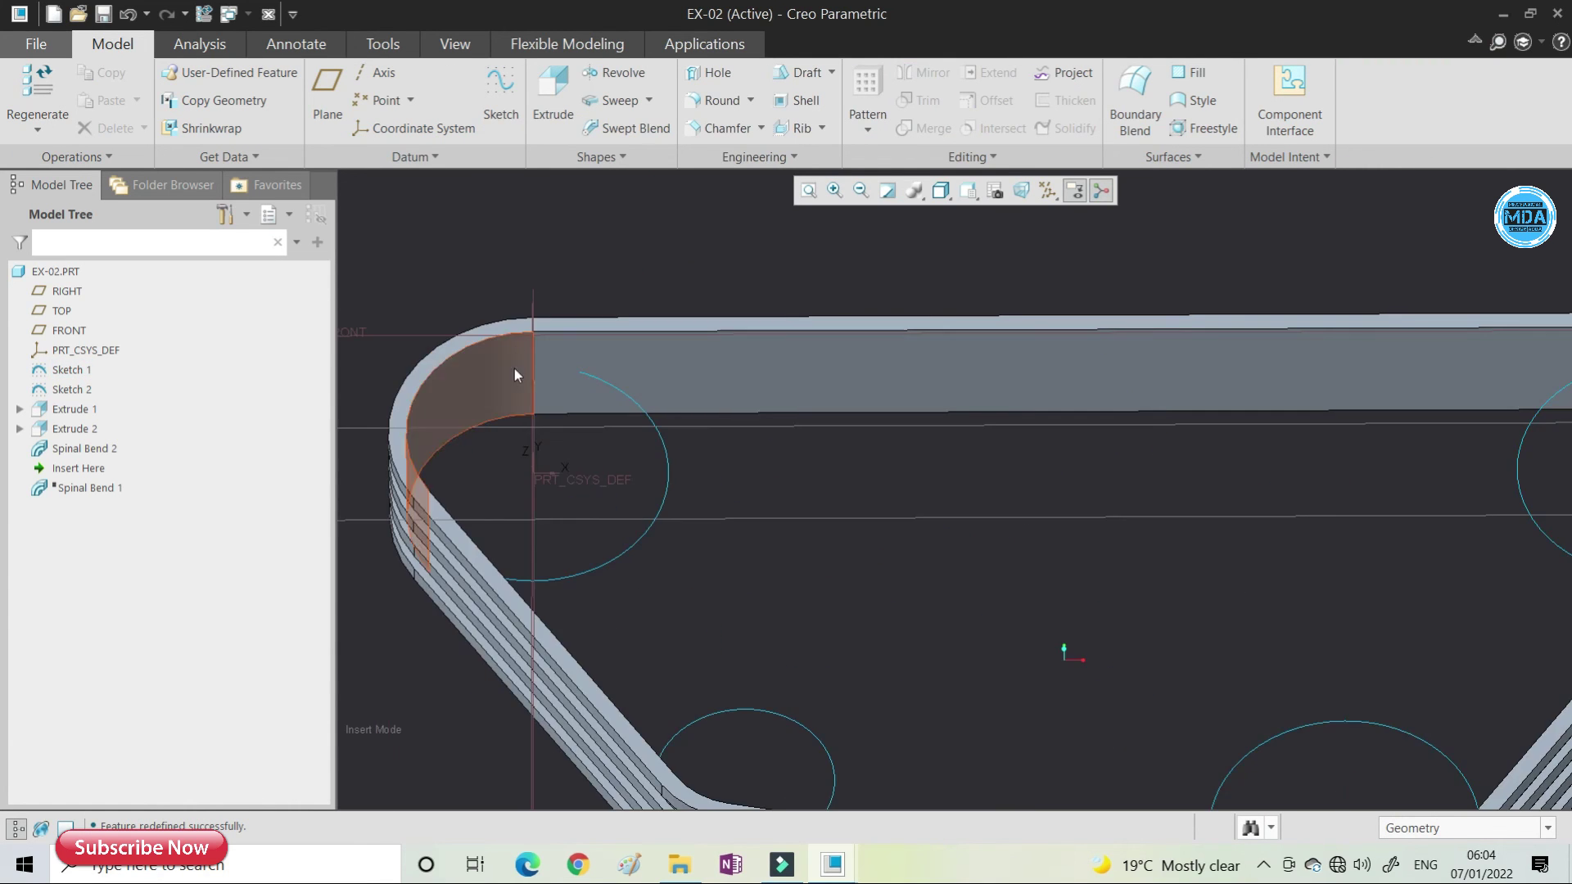
scroll(532, 329, down, 4)
scroll(532, 329, down, 3)
scroll(861, 270, up, 7)
middle_drag(706, 324, 851, 338)
scroll(728, 385, down, 3)
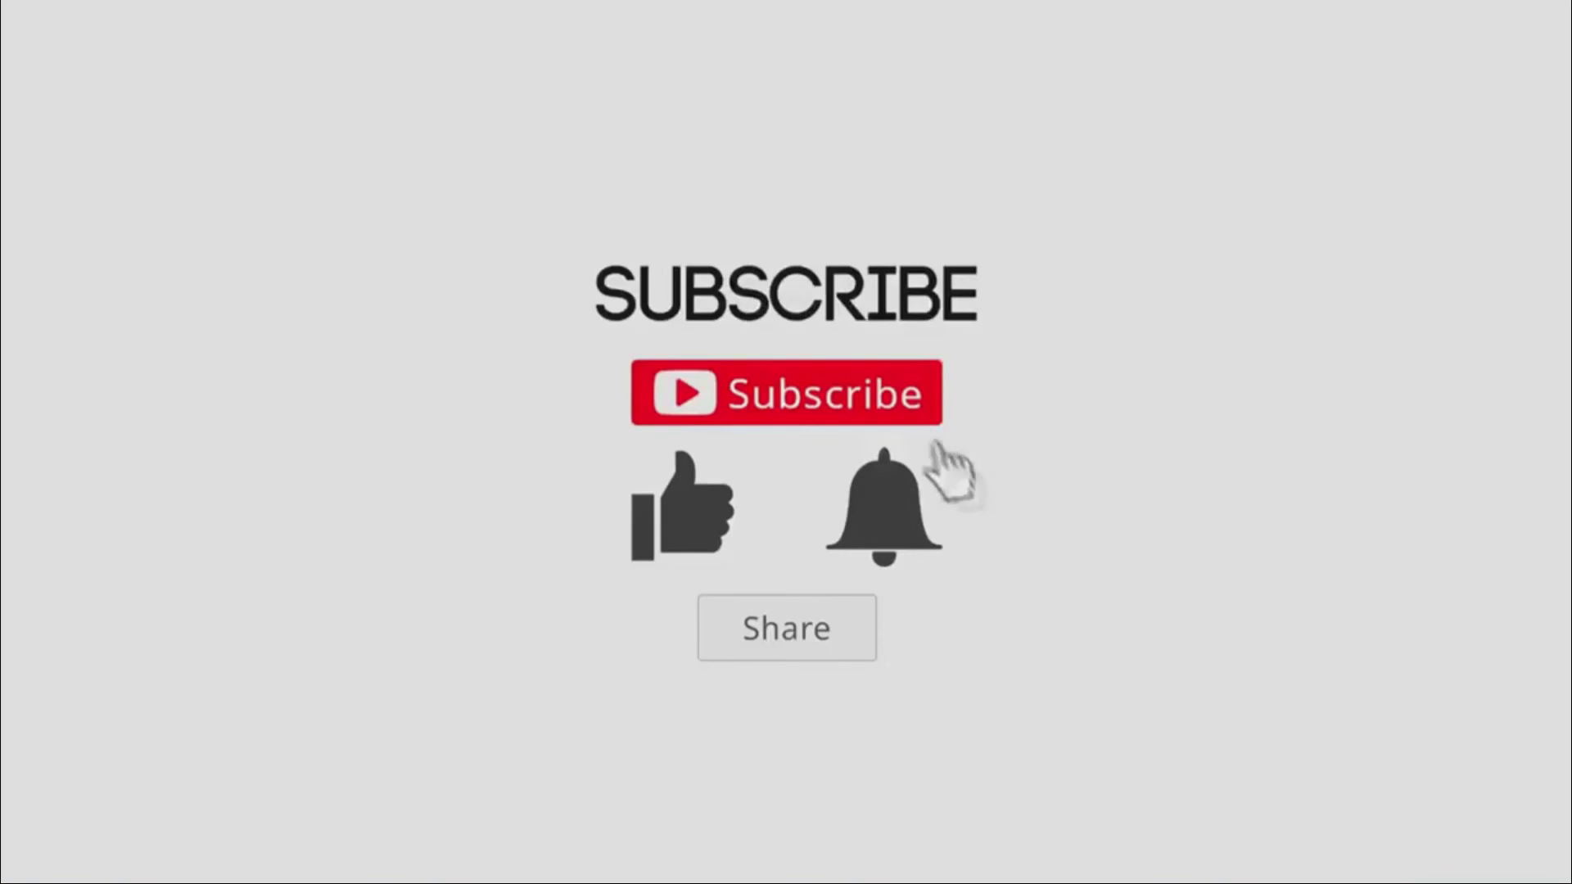